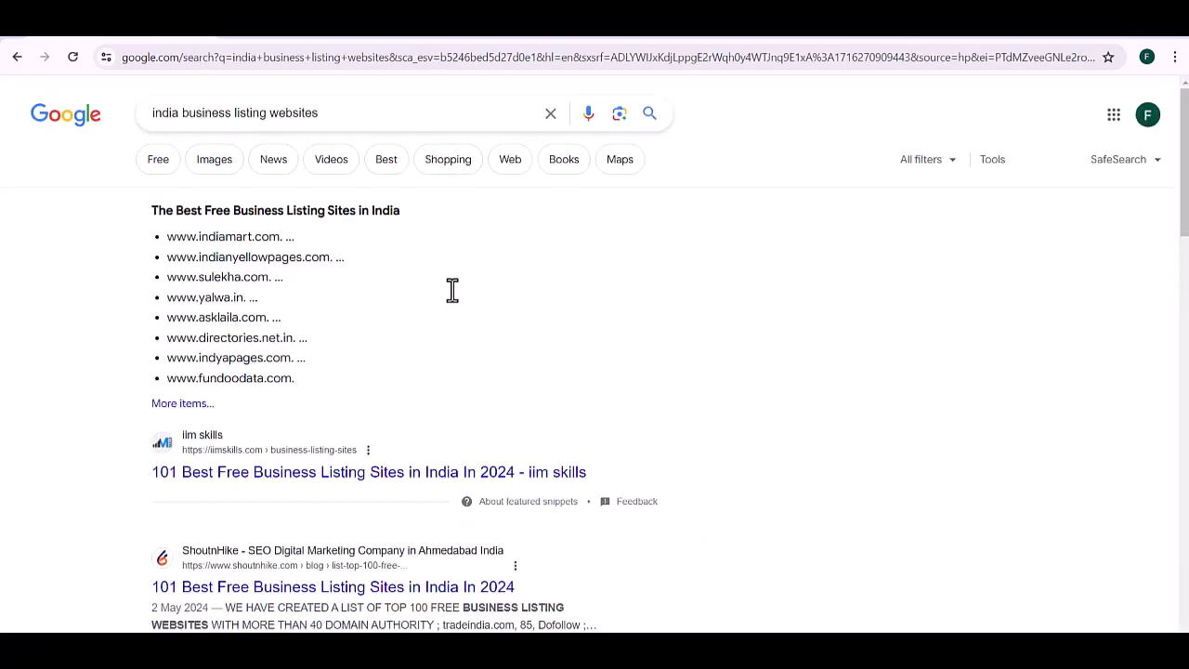
Step: Read through the iimskills table of free Indian business listing sites and their domain authority scores
left_click(239, 490)
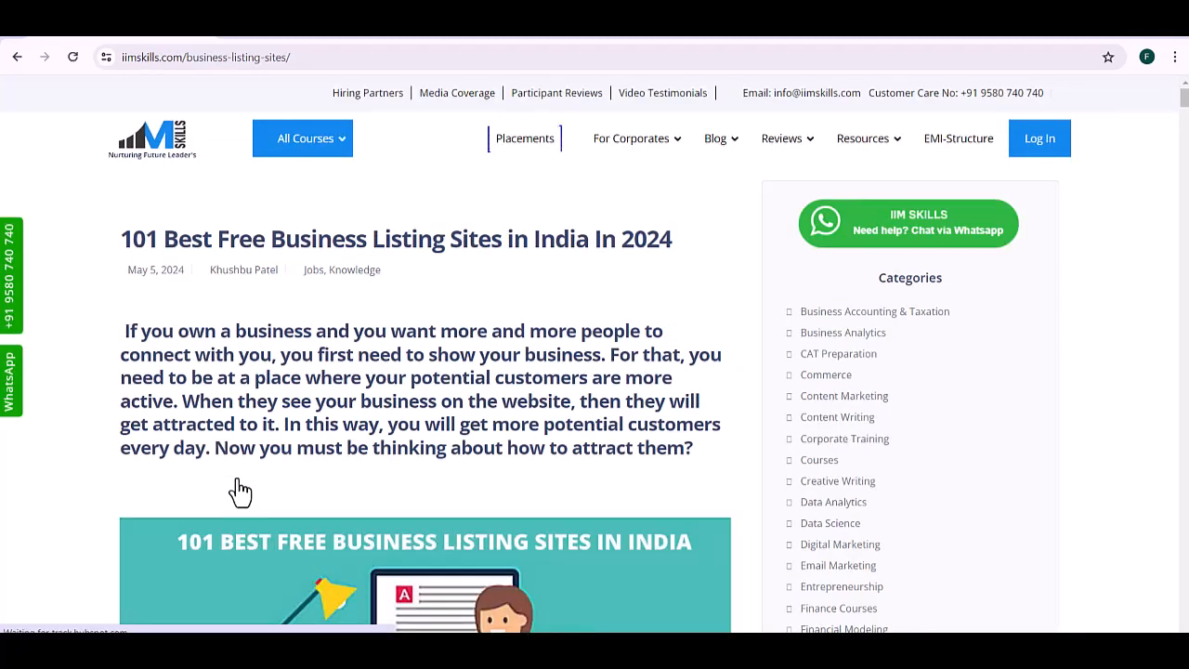
scroll(240, 490, "down", 5)
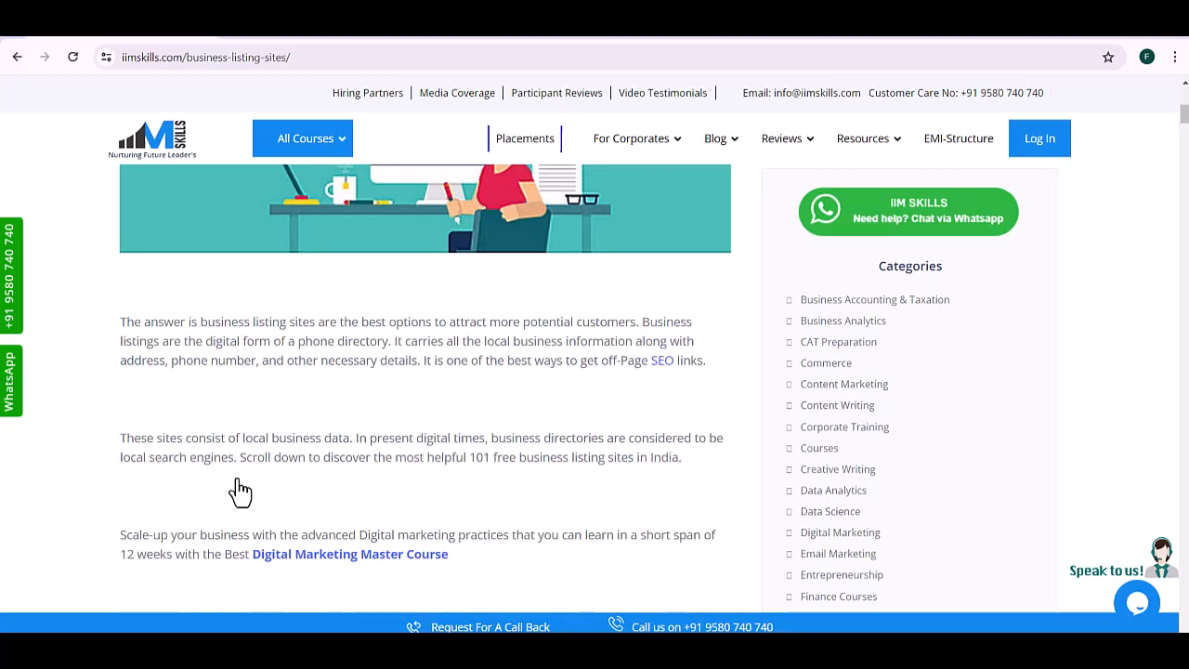
scroll(239, 490, "down", 10)
scroll(239, 490, "down", 10)
scroll(240, 490, "down", 10)
scroll(239, 491, "down", 10)
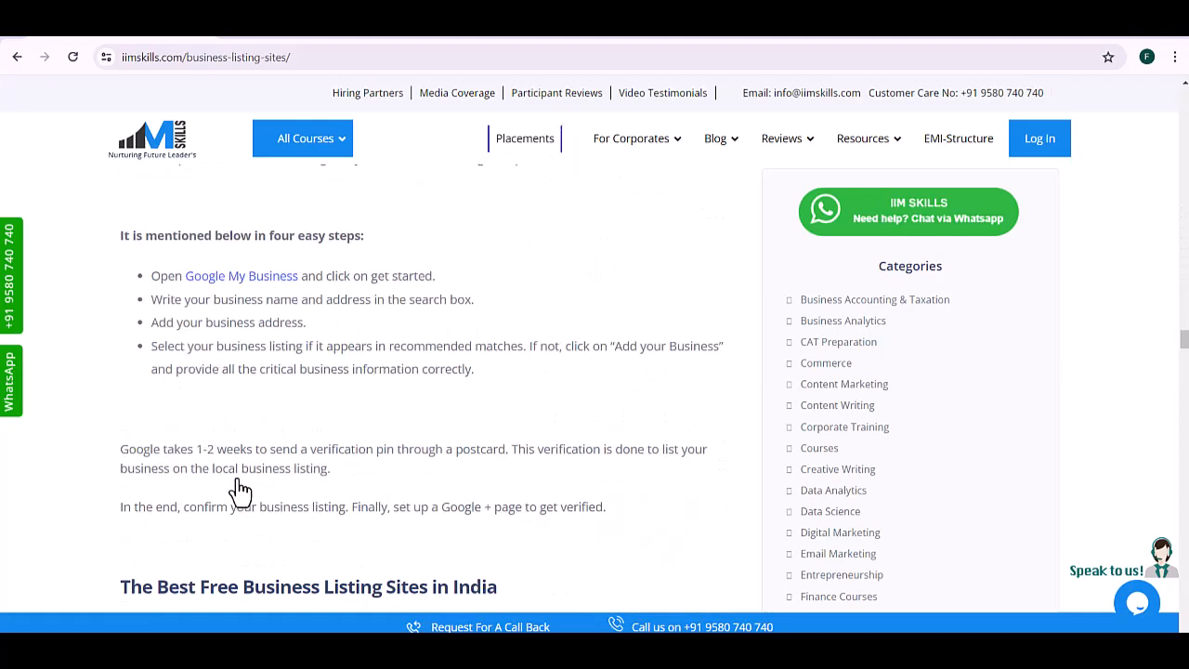
scroll(239, 491, "down", 10)
scroll(240, 491, "up", 2)
scroll(240, 491, "up", 6)
scroll(239, 490, "up", 1)
scroll(240, 490, "down", 1)
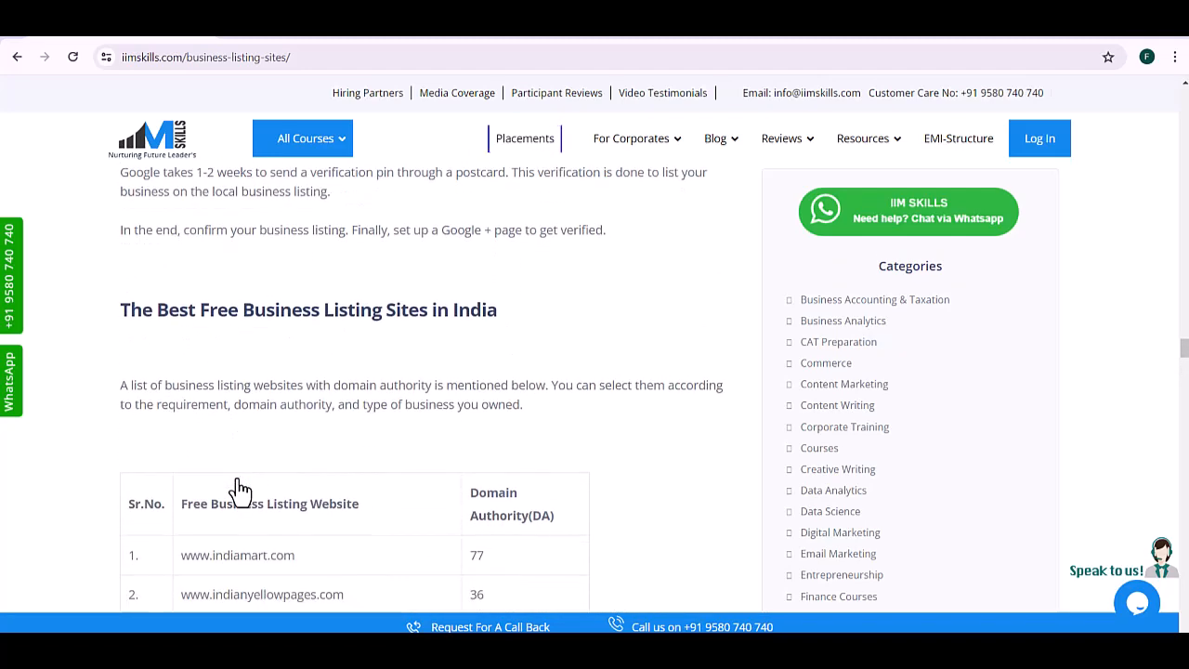
scroll(240, 491, "down", 2)
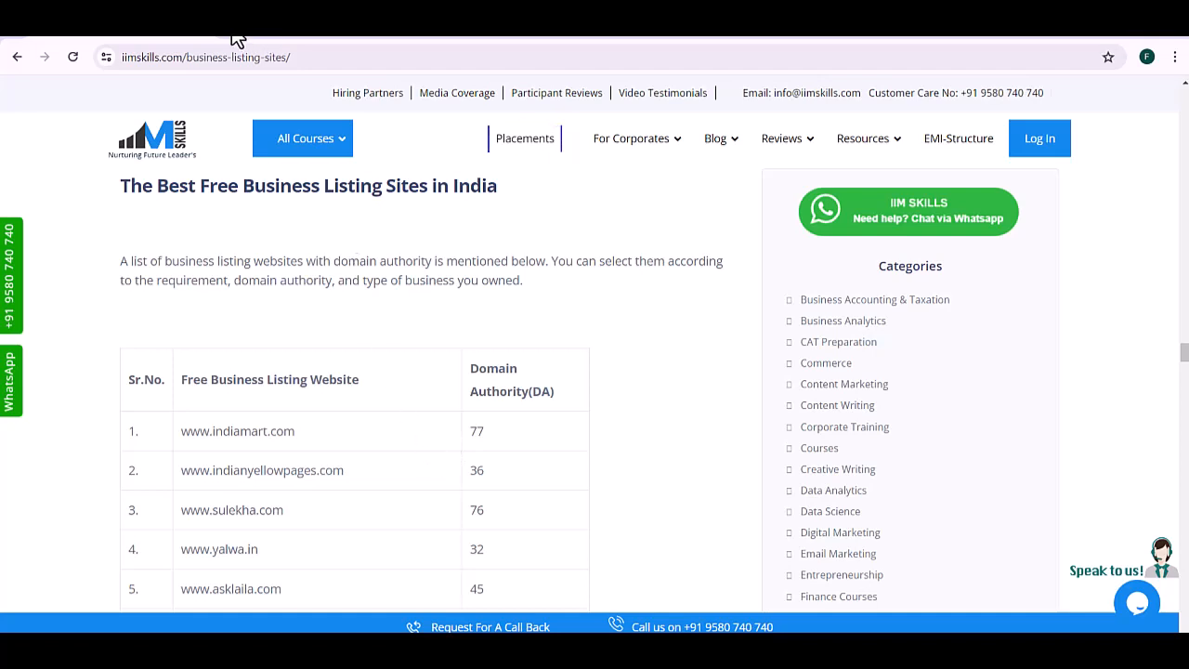
key("ctrl+t")
Step: Search Google for mozbar and add the MozBar extension to Chrome from the Chrome Web Store
type("mozbar")
key("Return")
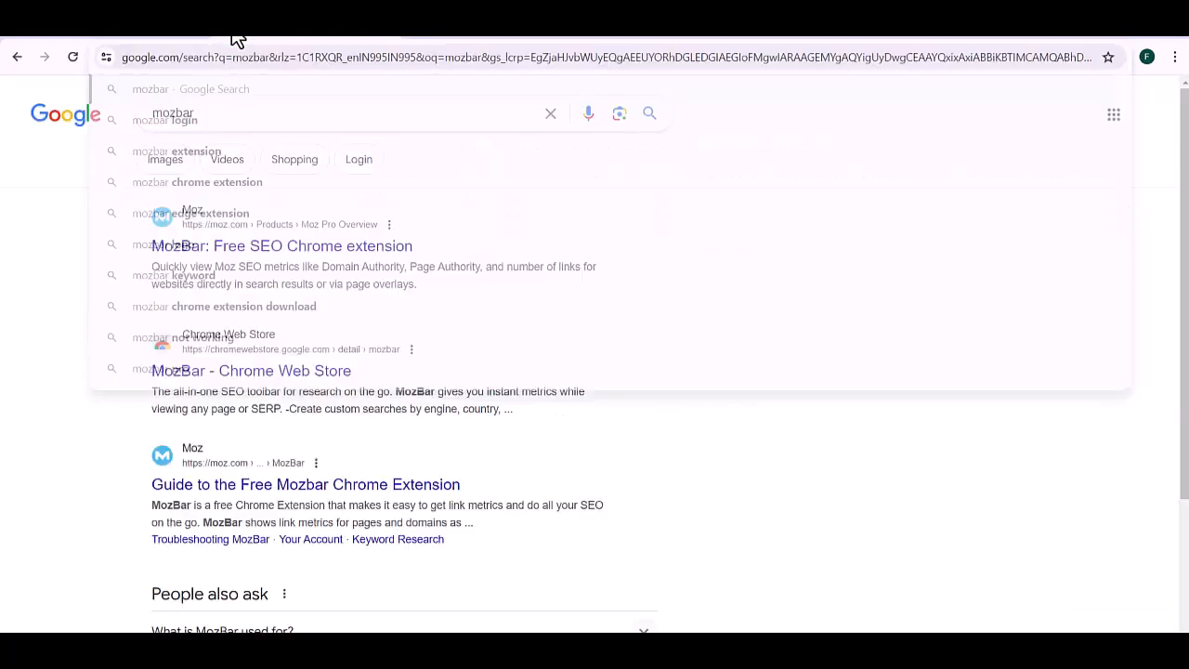
left_click(190, 251)
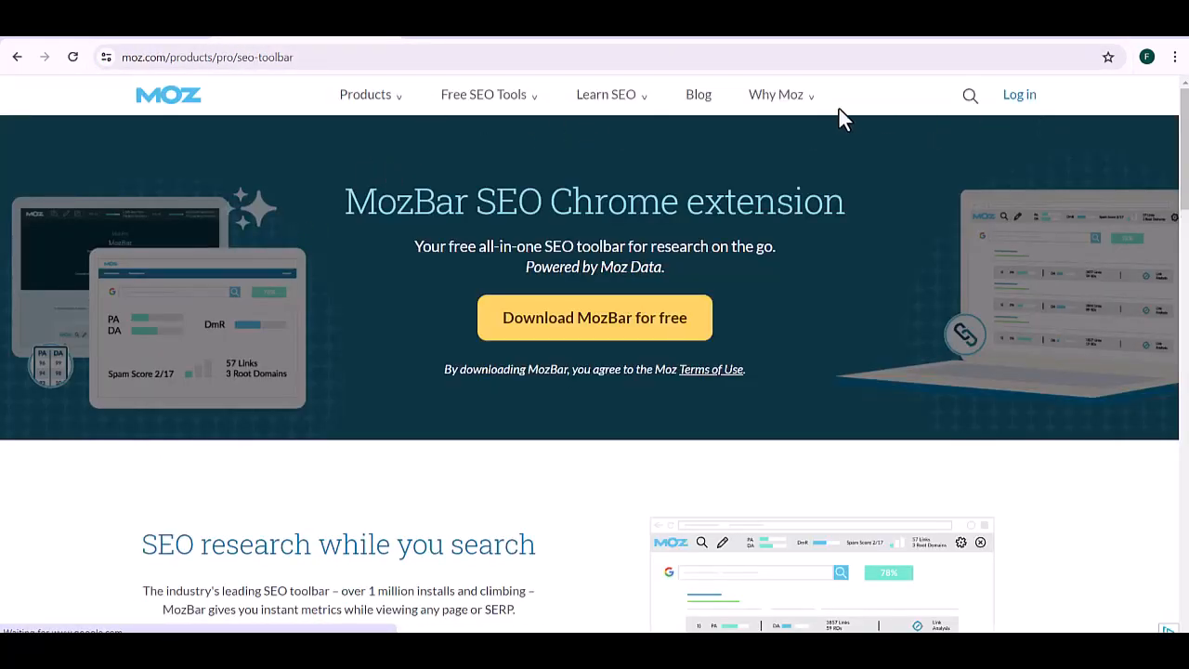
left_click(612, 320)
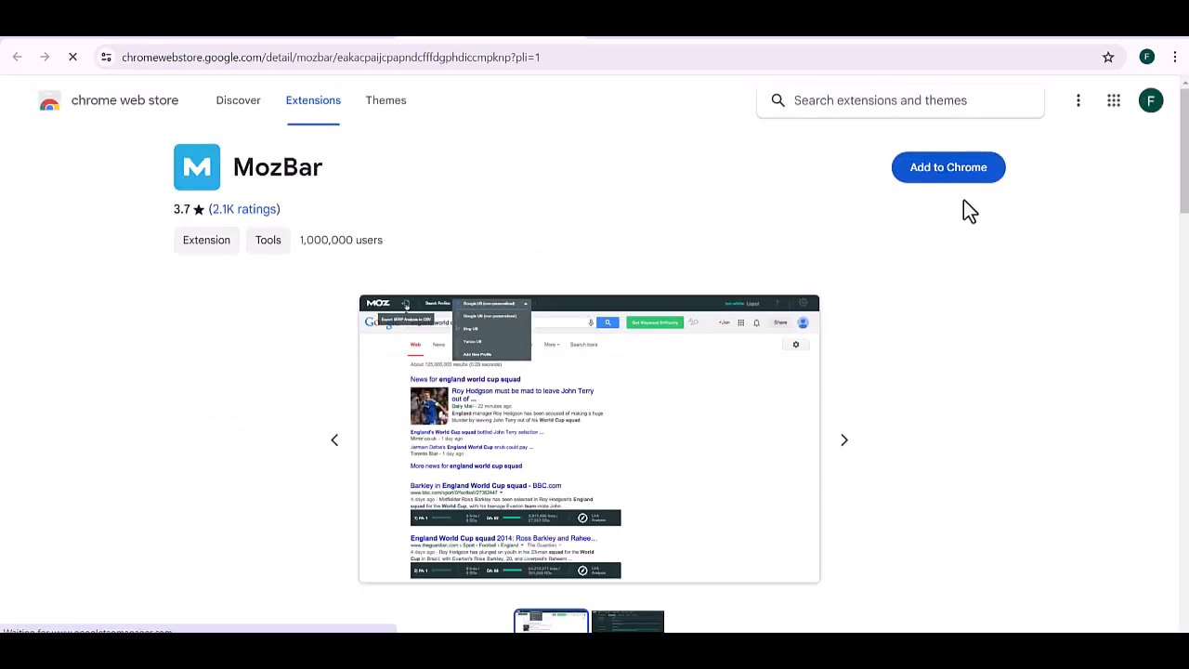
left_click(960, 178)
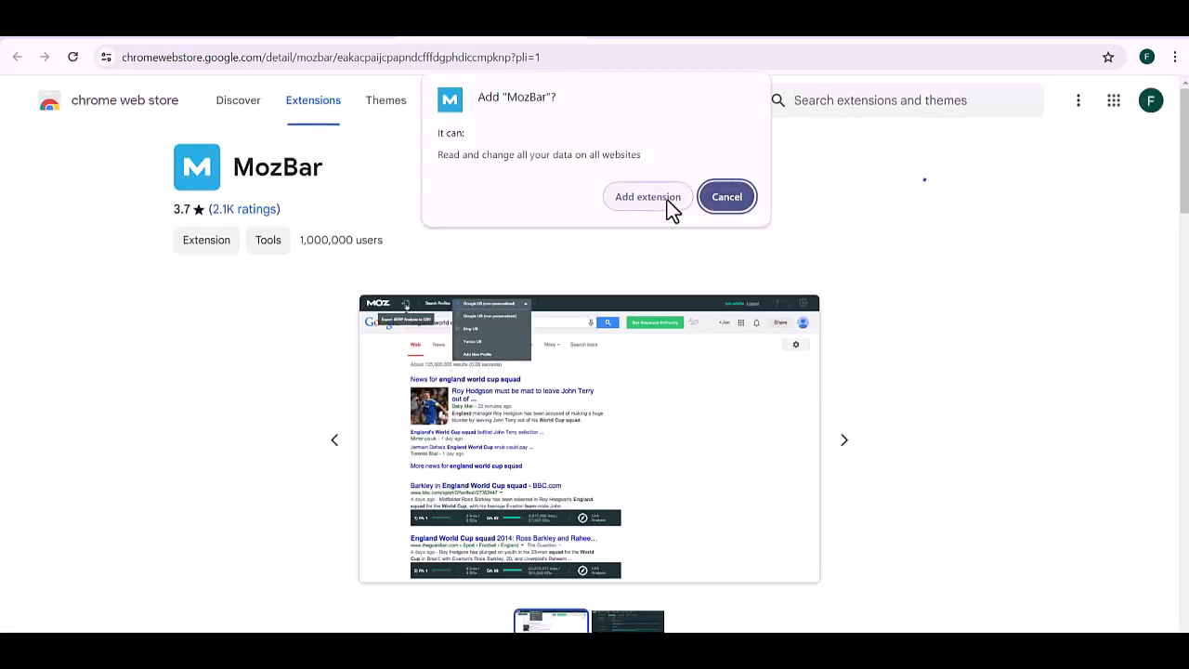
left_click(667, 199)
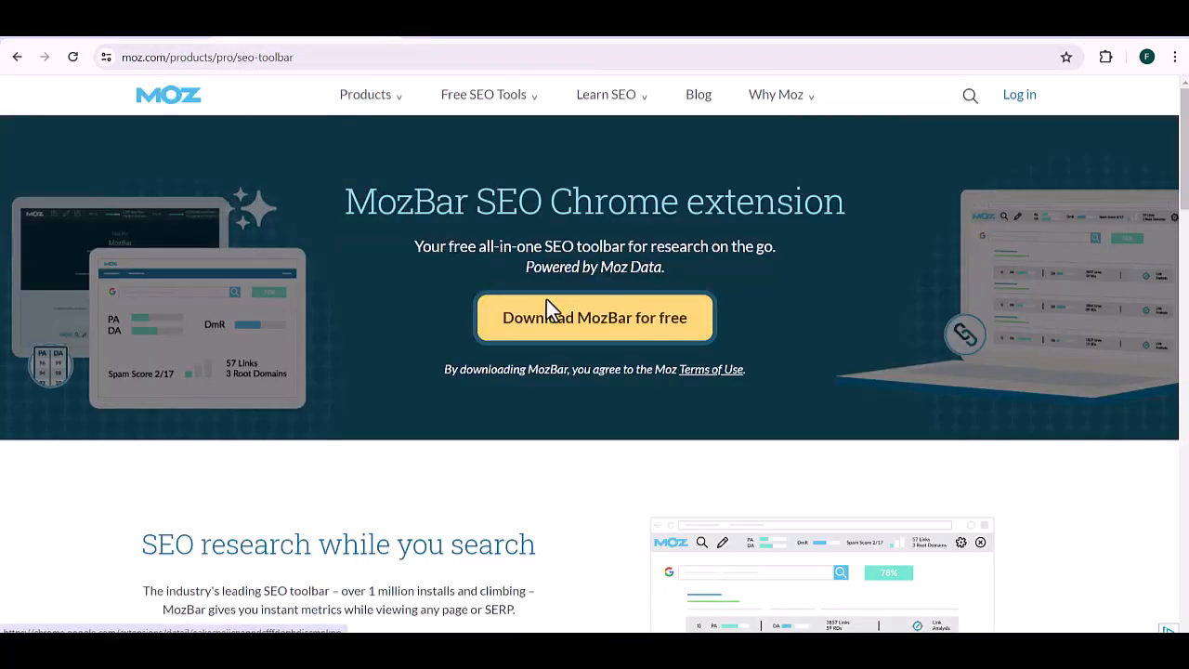
scroll(546, 300, "down", 5)
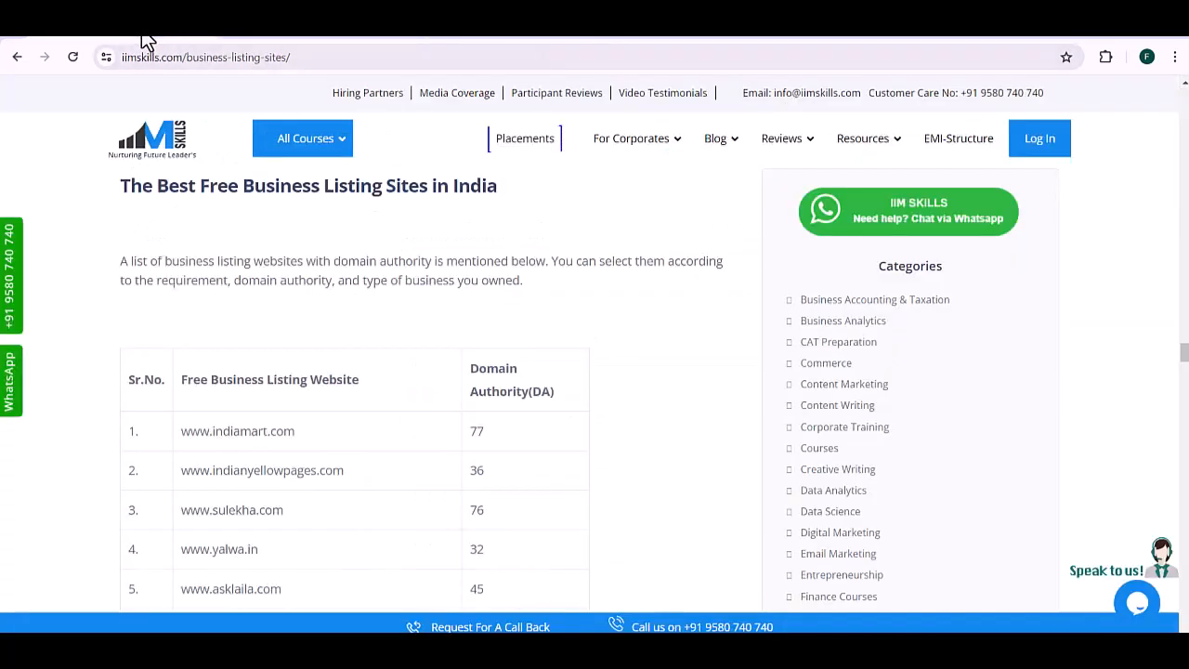
left_click(77, 55)
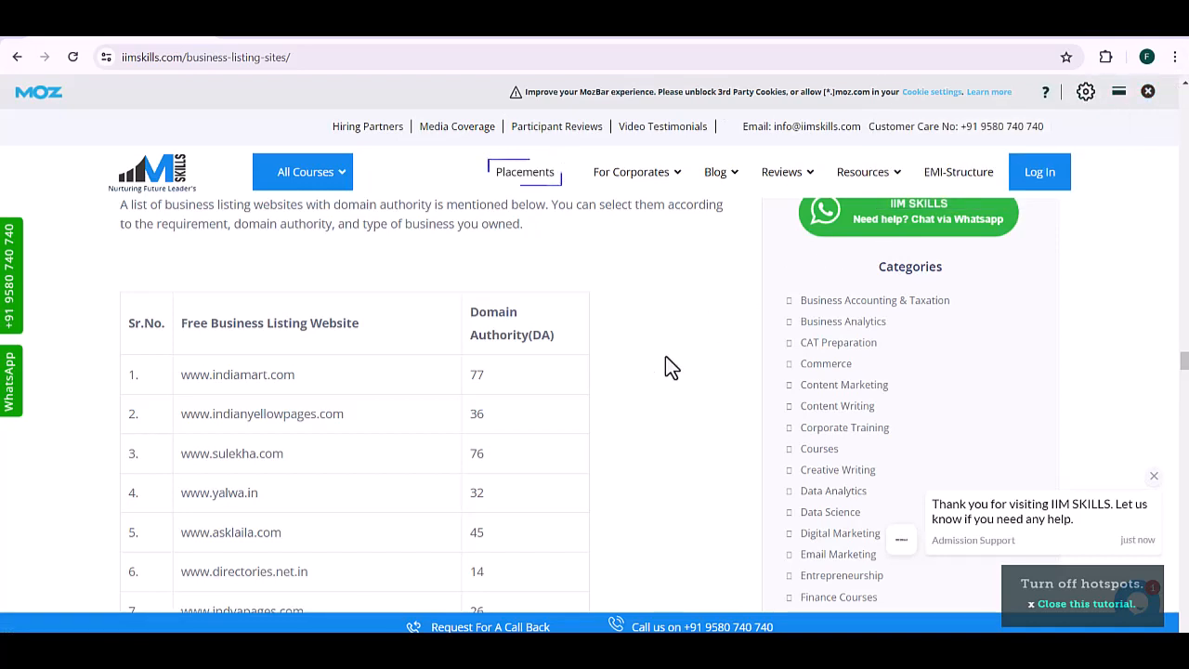
scroll(665, 357, "down", 1)
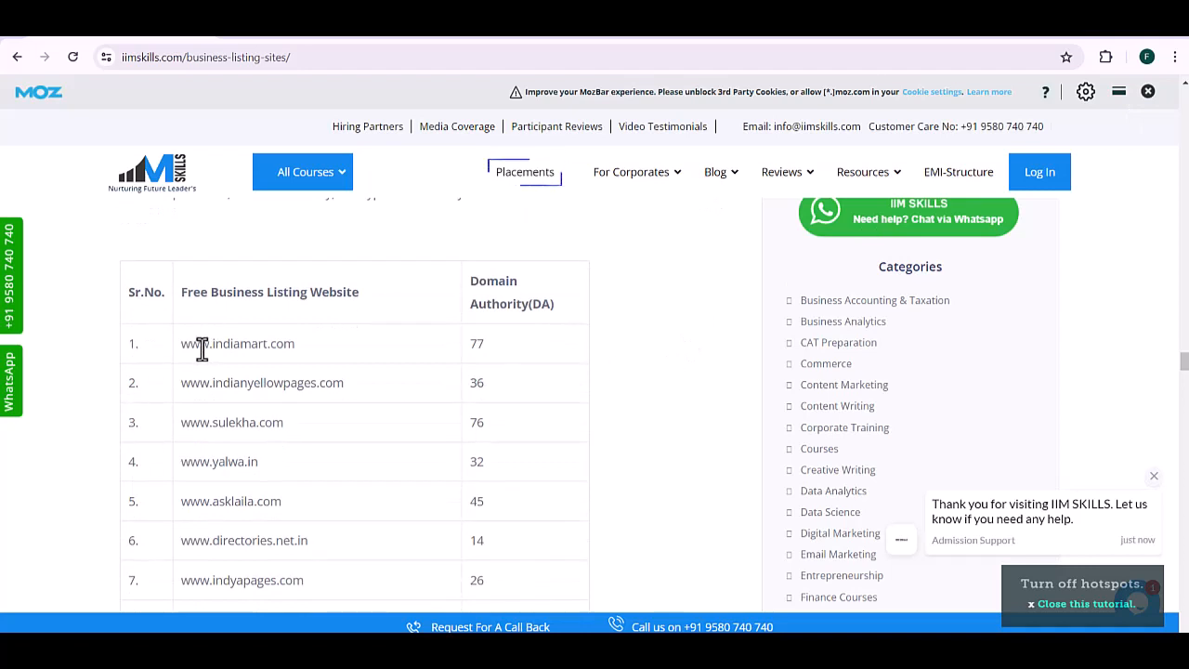
left_click_drag(201, 346, 281, 346)
right_click(282, 347)
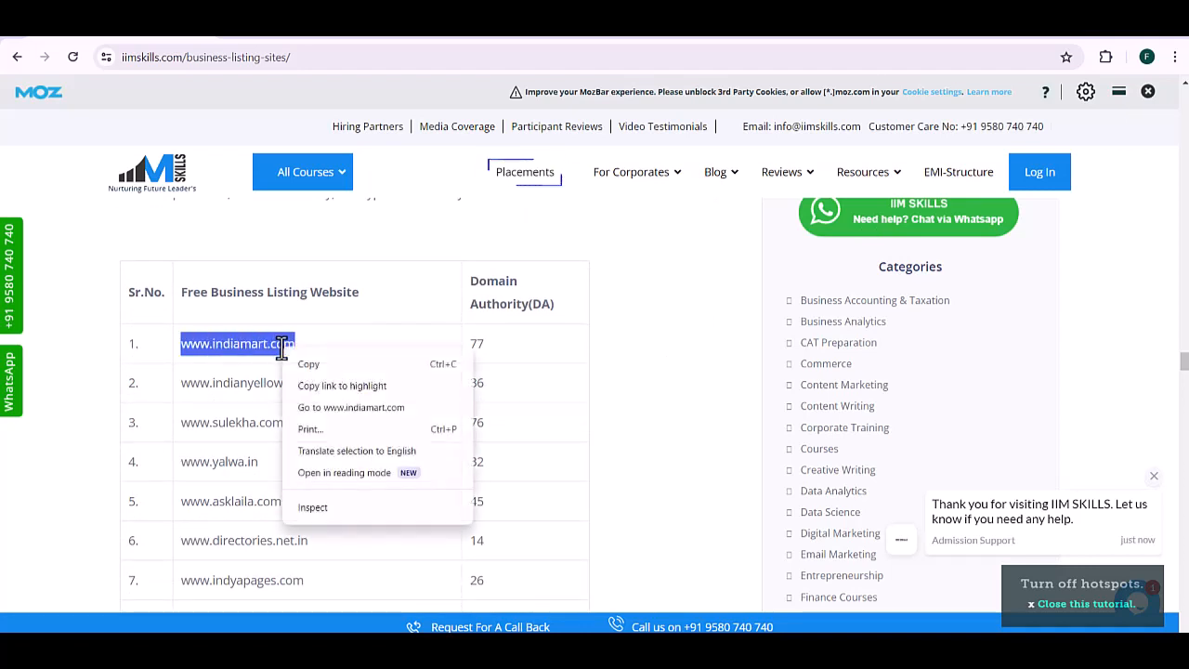
left_click(332, 406)
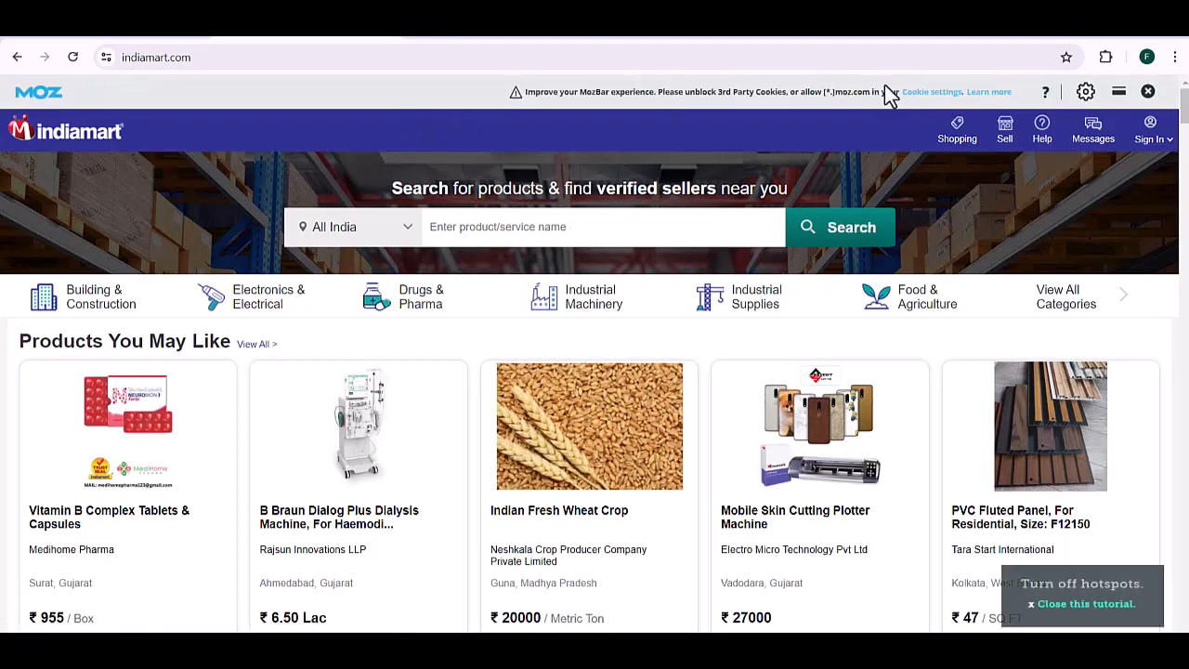
left_click(639, 35)
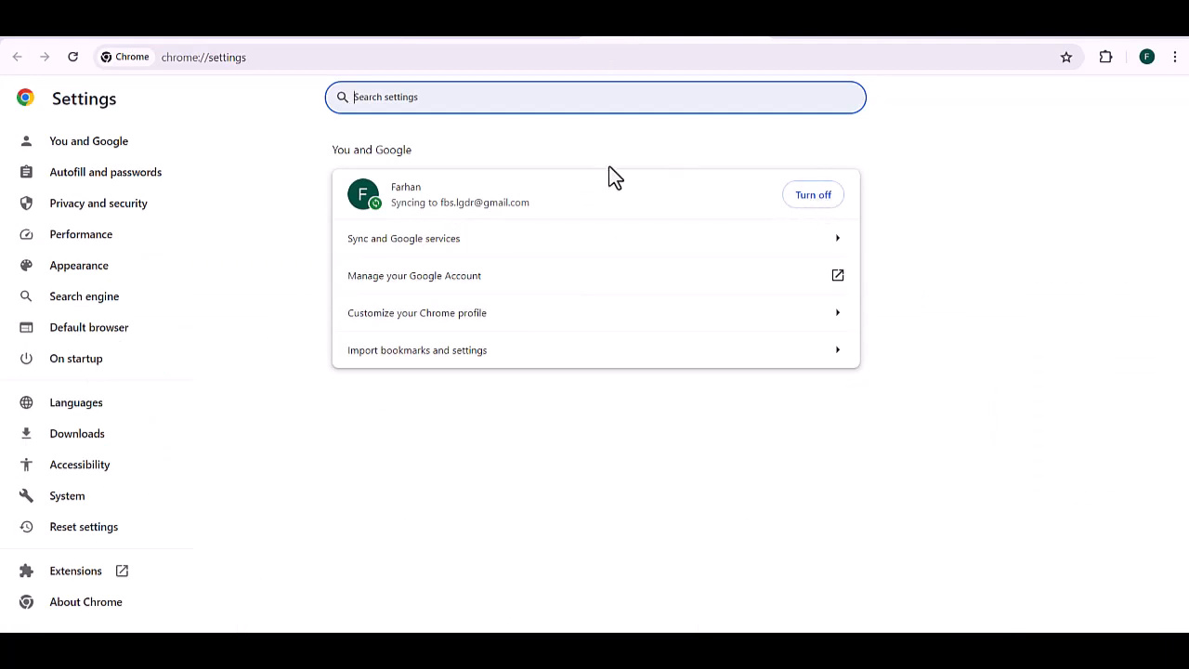
Step: Add [*.]moz.com to the sites allowed third-party cookies, then close the settings tab
left_click(405, 113)
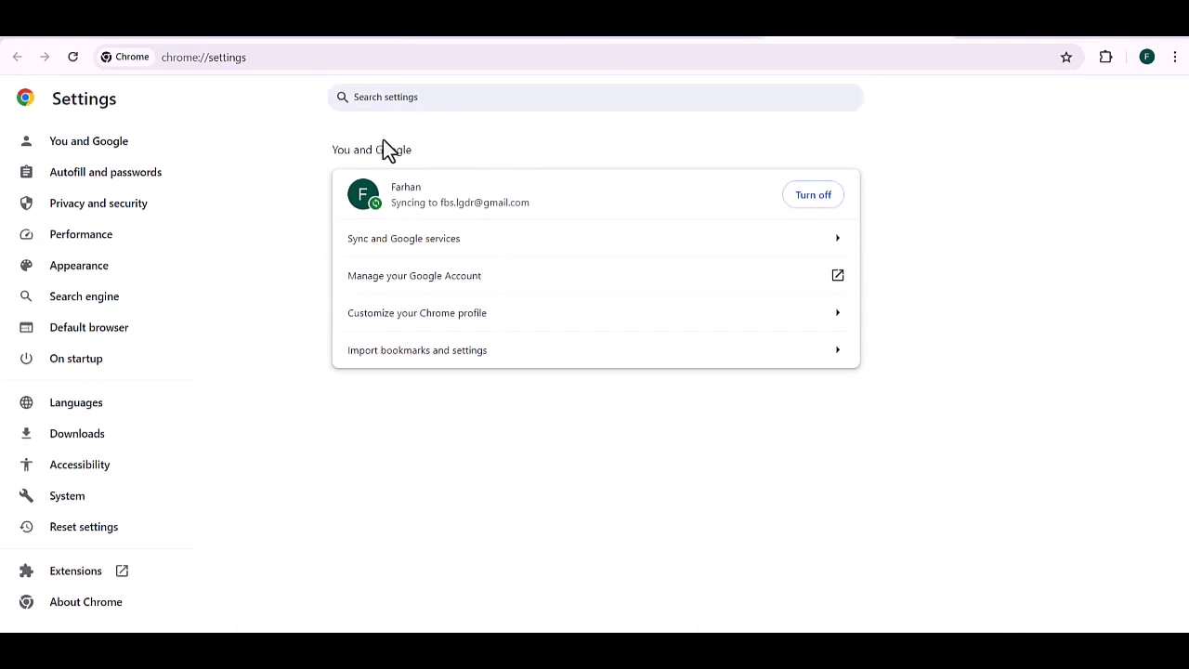
left_click(464, 98)
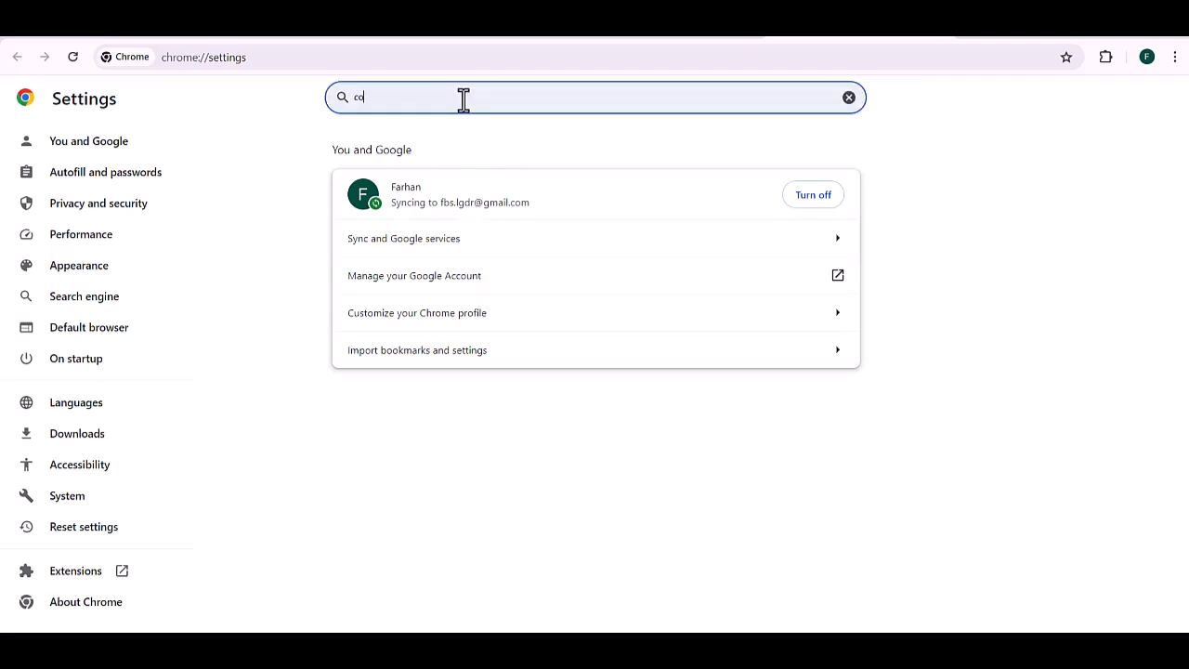
type("cookies")
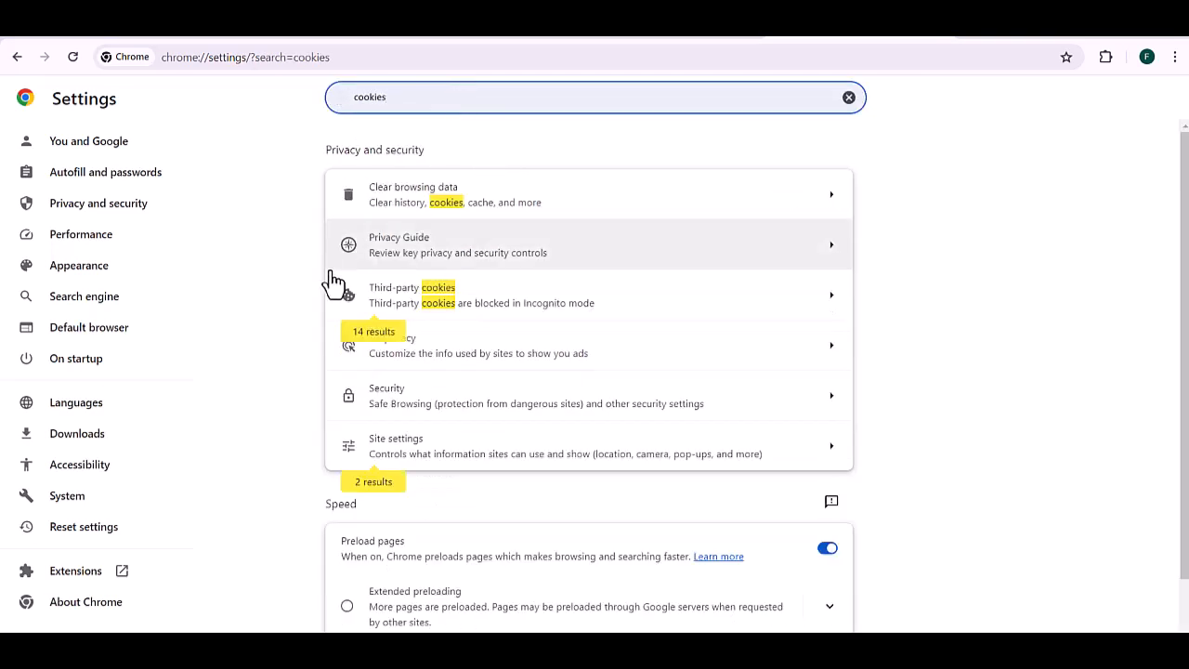
left_click(480, 318)
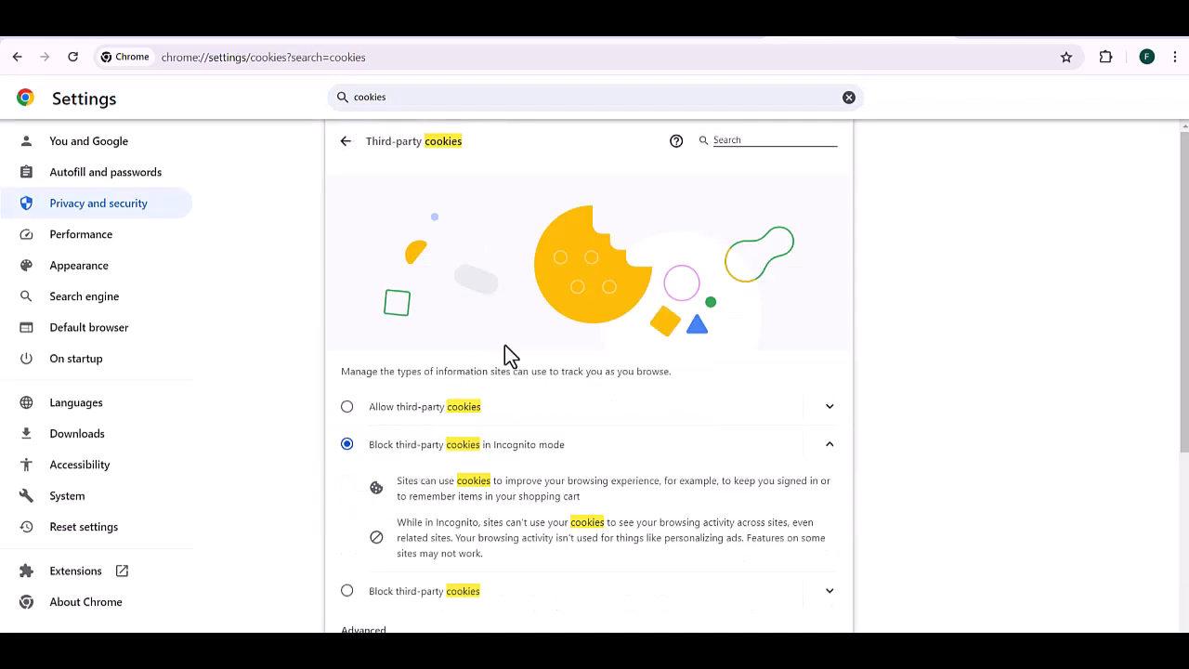
scroll(506, 348, "down", 3)
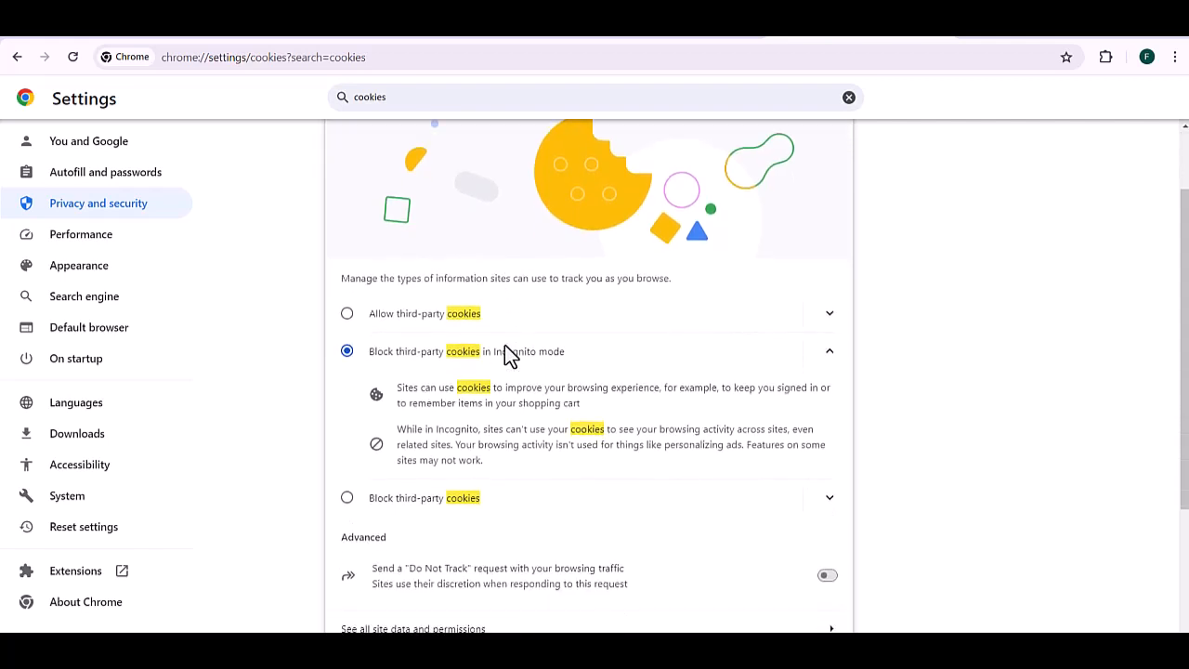
scroll(507, 351, "down", 3)
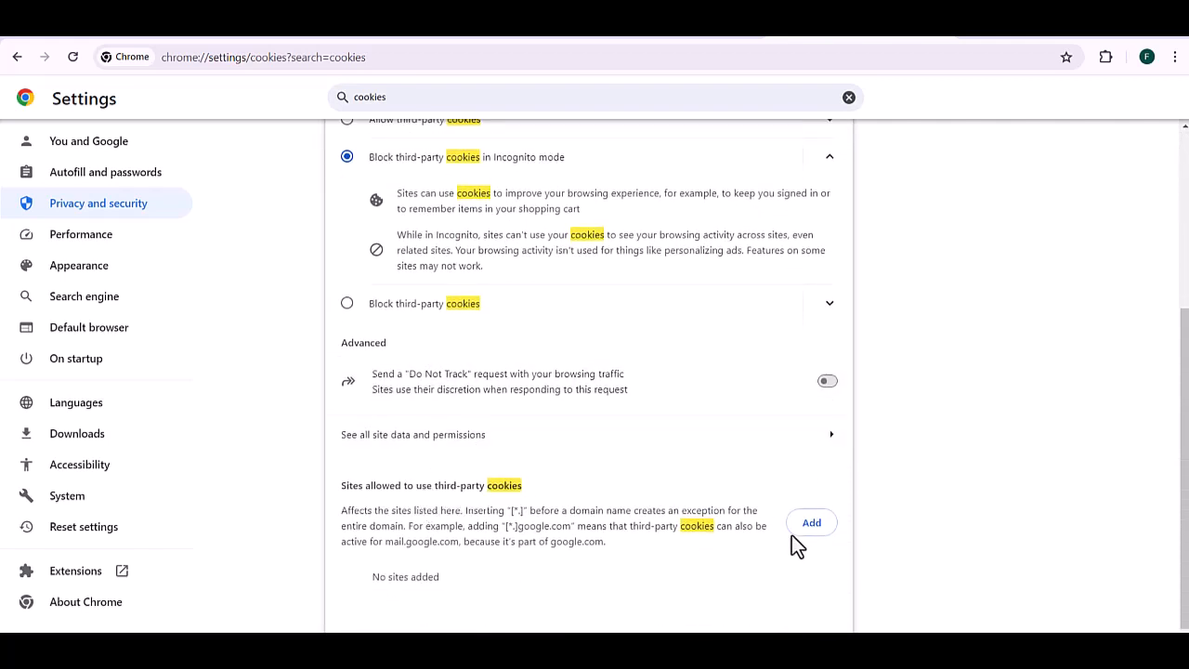
left_click(812, 523)
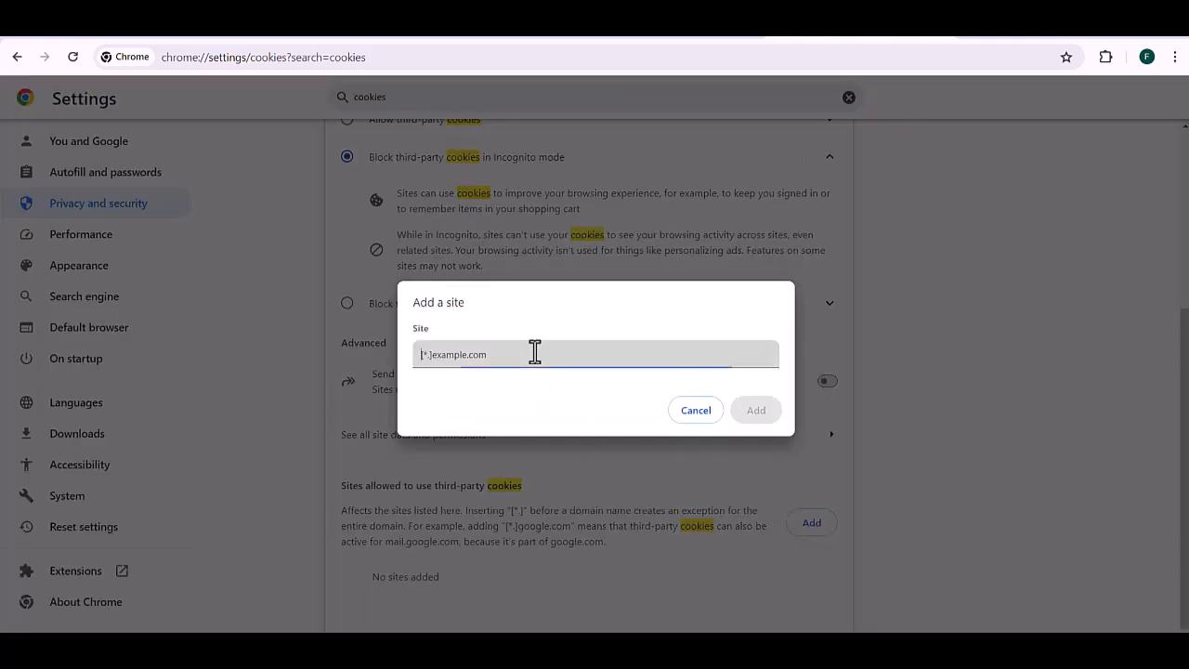
type("[*.]moz.com")
left_click(760, 419)
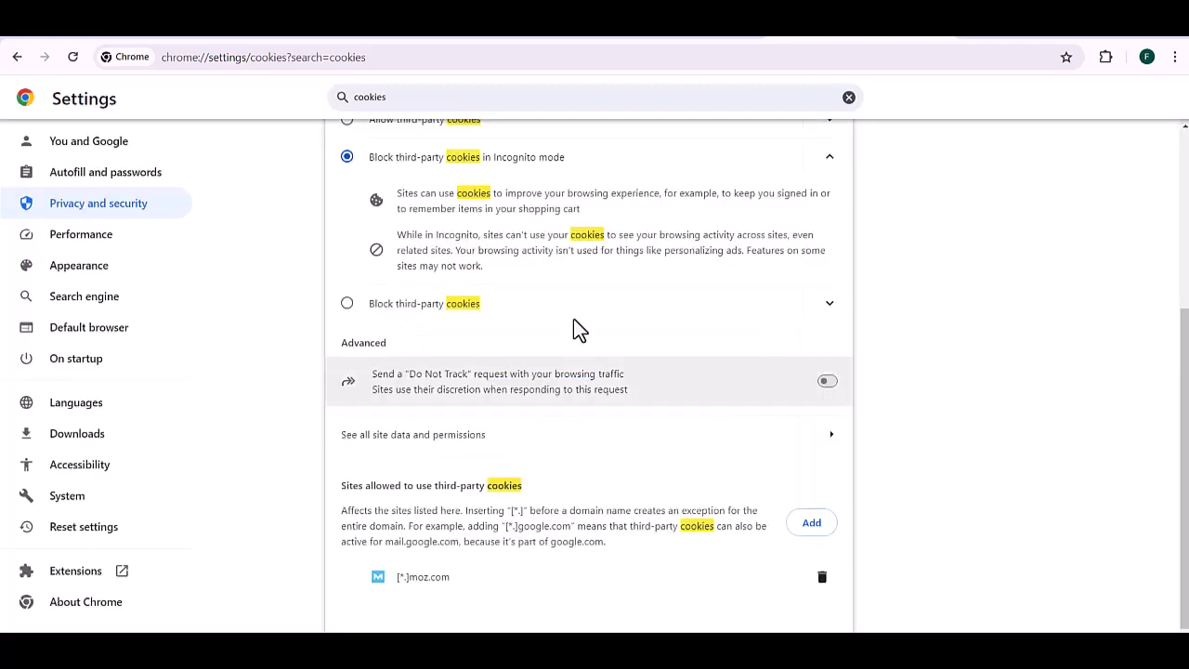
key("ctrl+w")
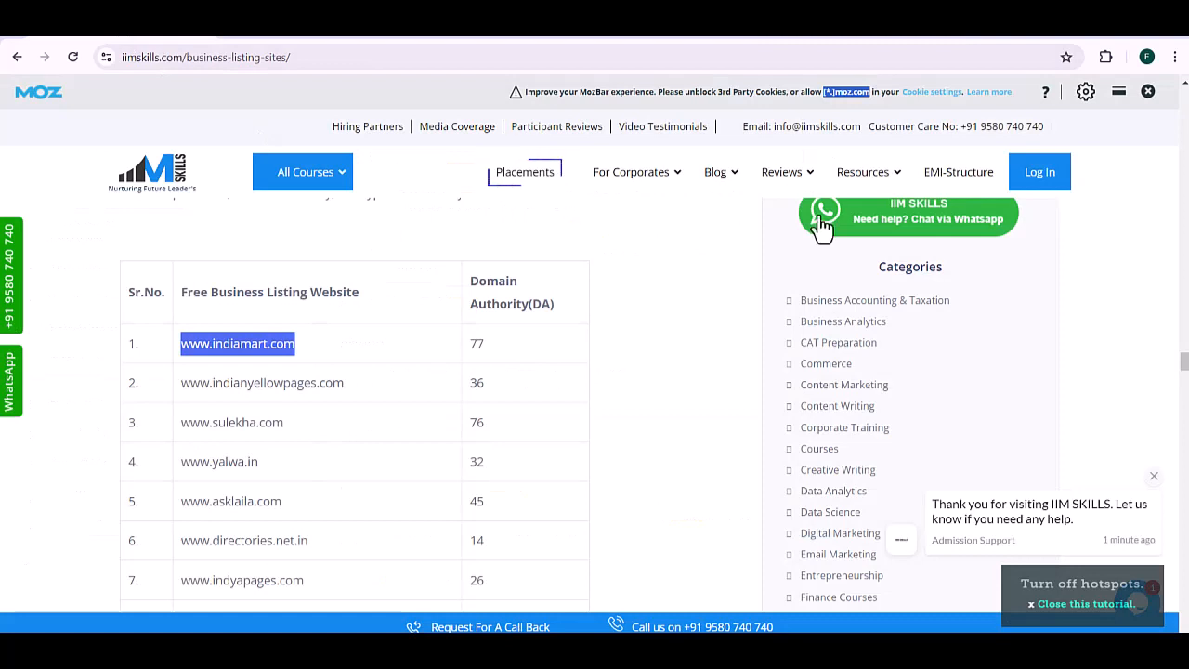
key("F5")
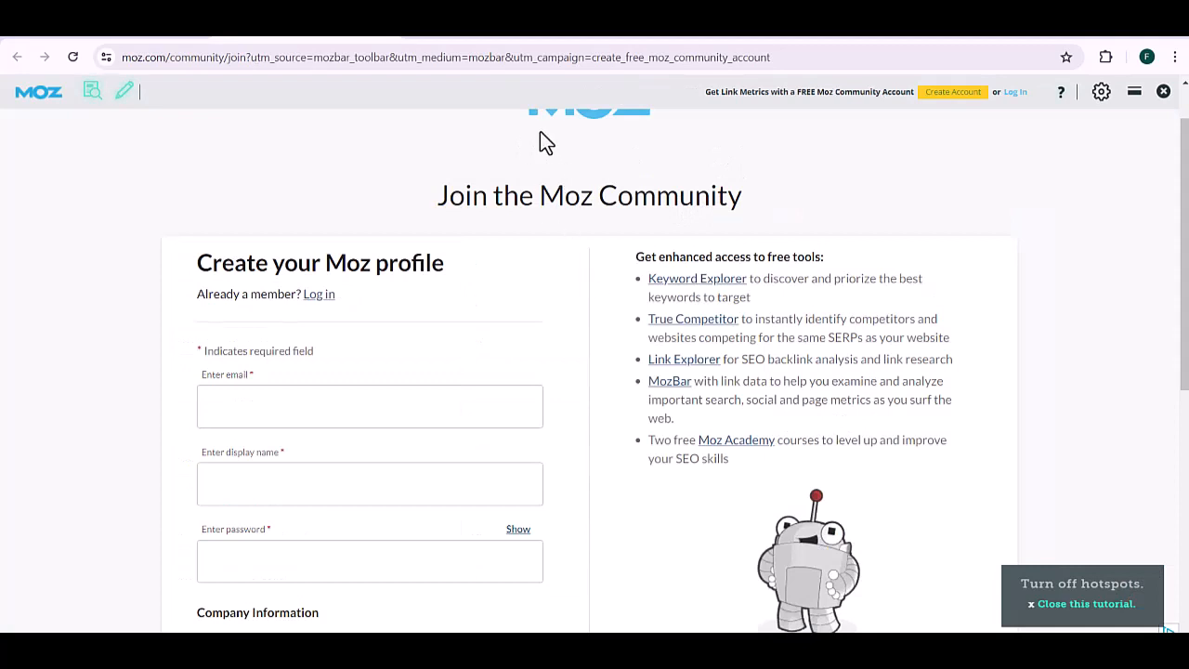
key("ctrl+w")
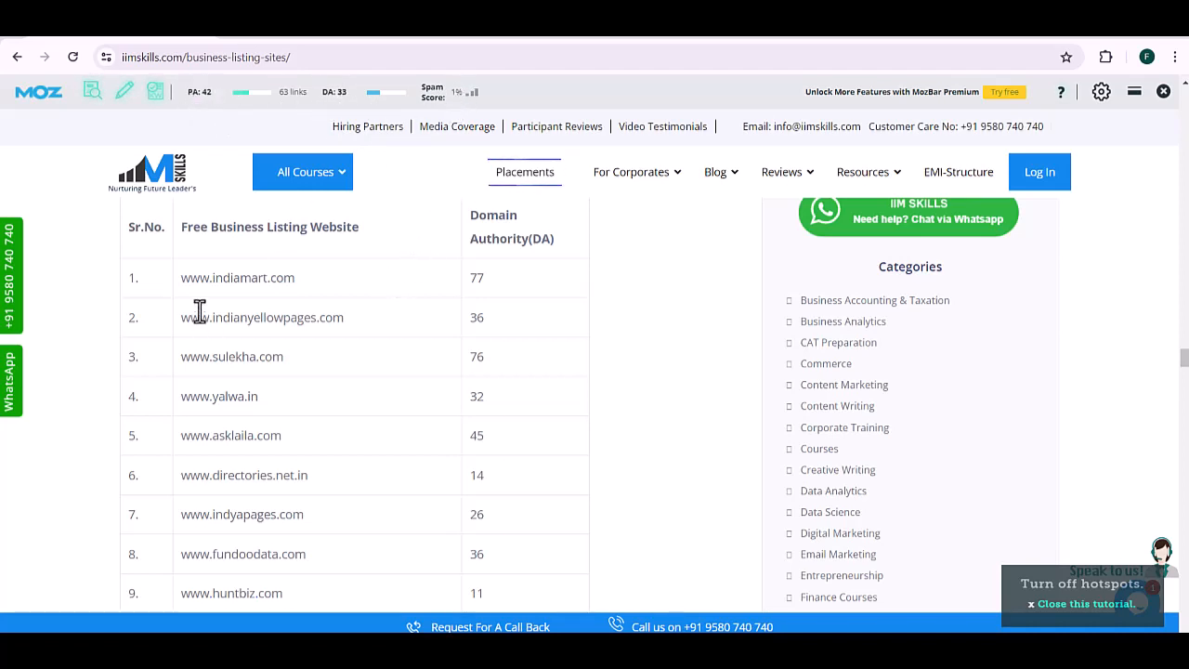
left_click_drag(184, 317, 346, 317)
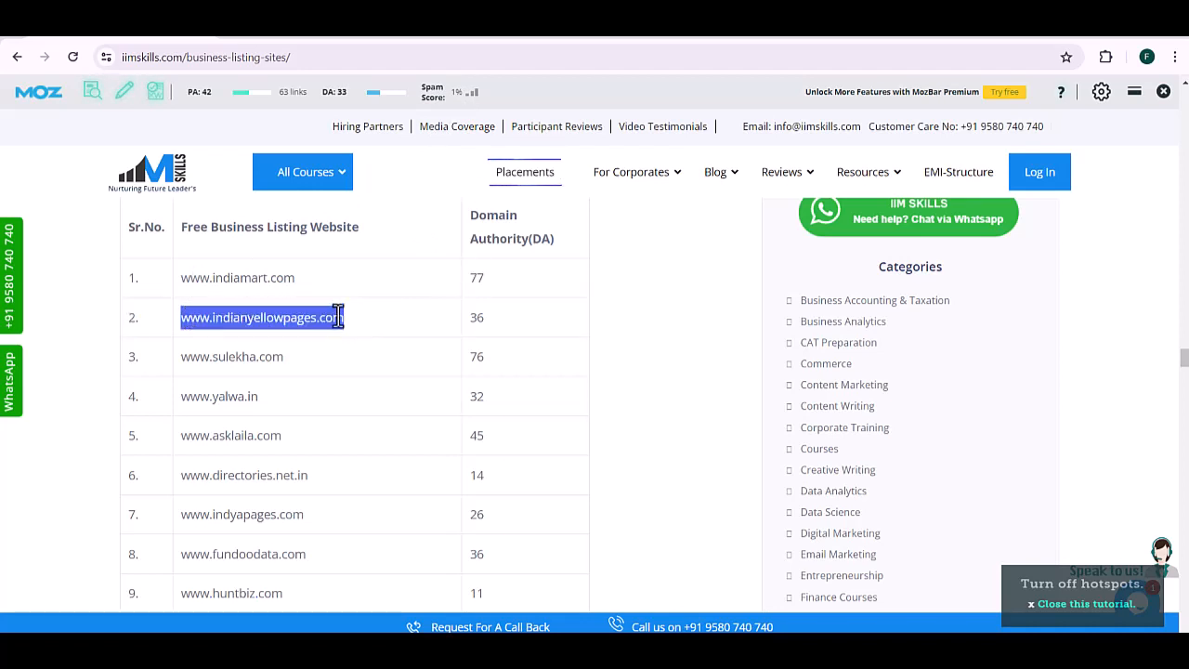
right_click(323, 317)
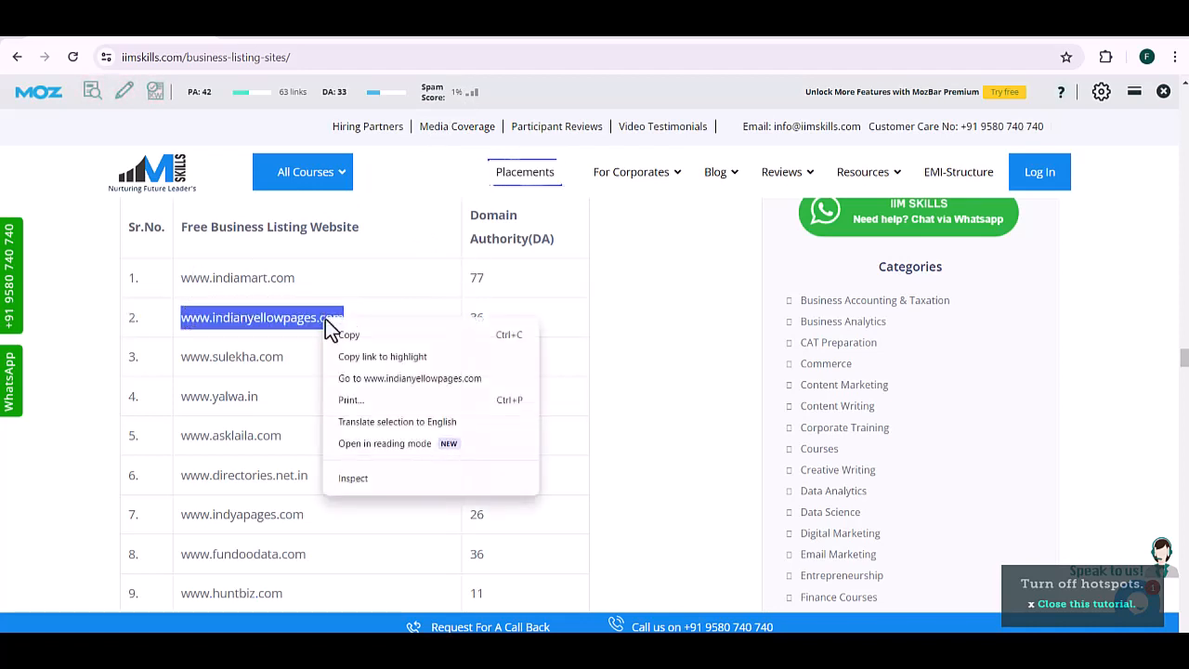
left_click(390, 372)
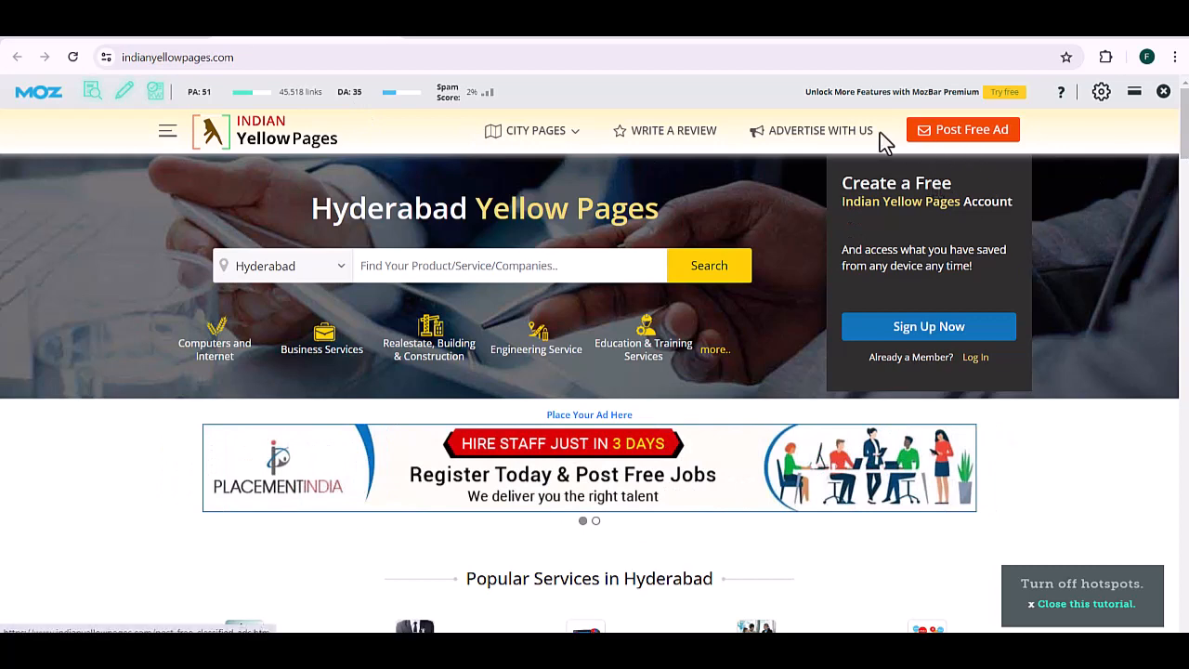
Step: Go to the Hyderabad city page via City Pages and start the Sign Up Now free listing form
left_click(552, 137)
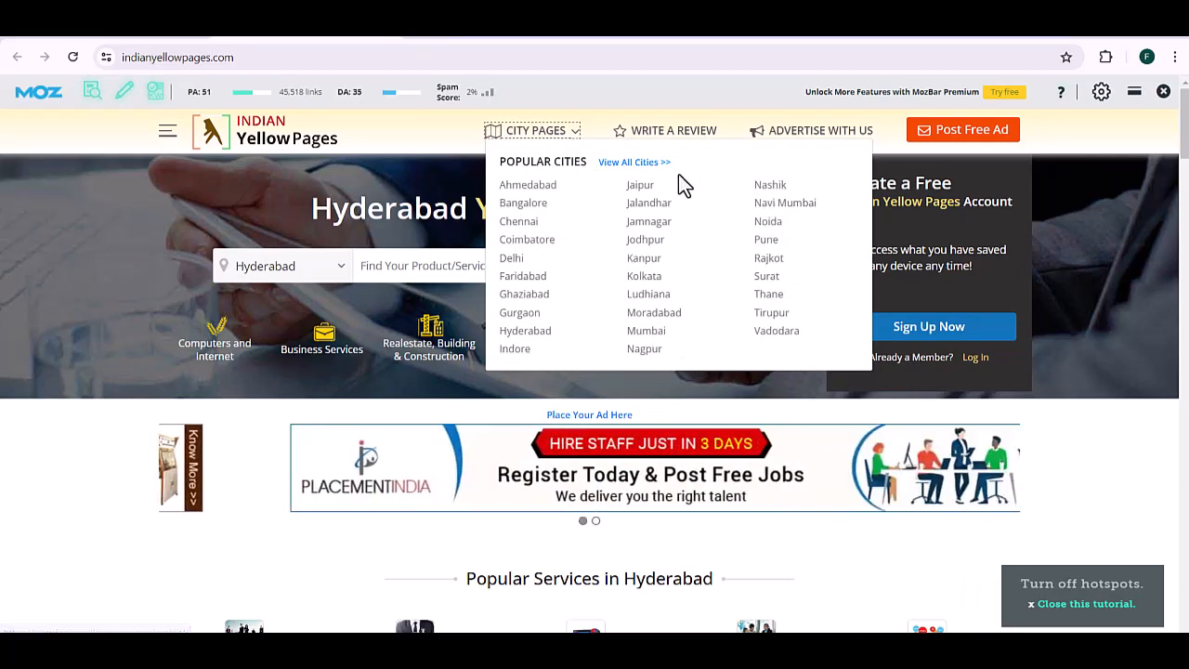
left_click(546, 332)
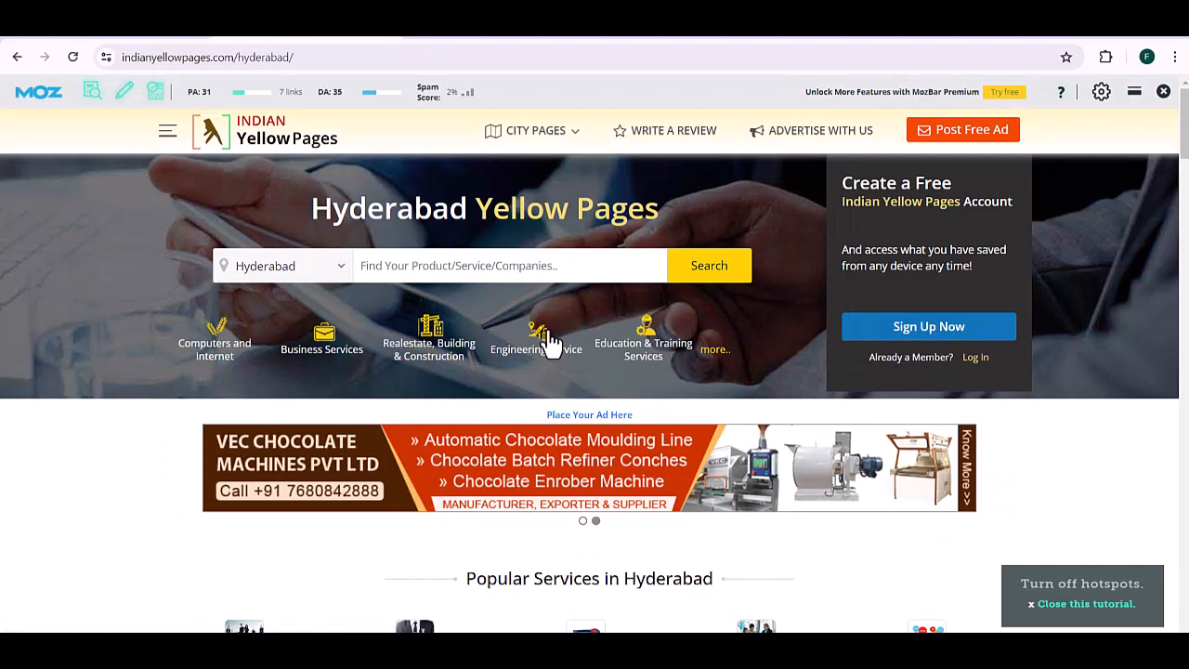
left_click(929, 327)
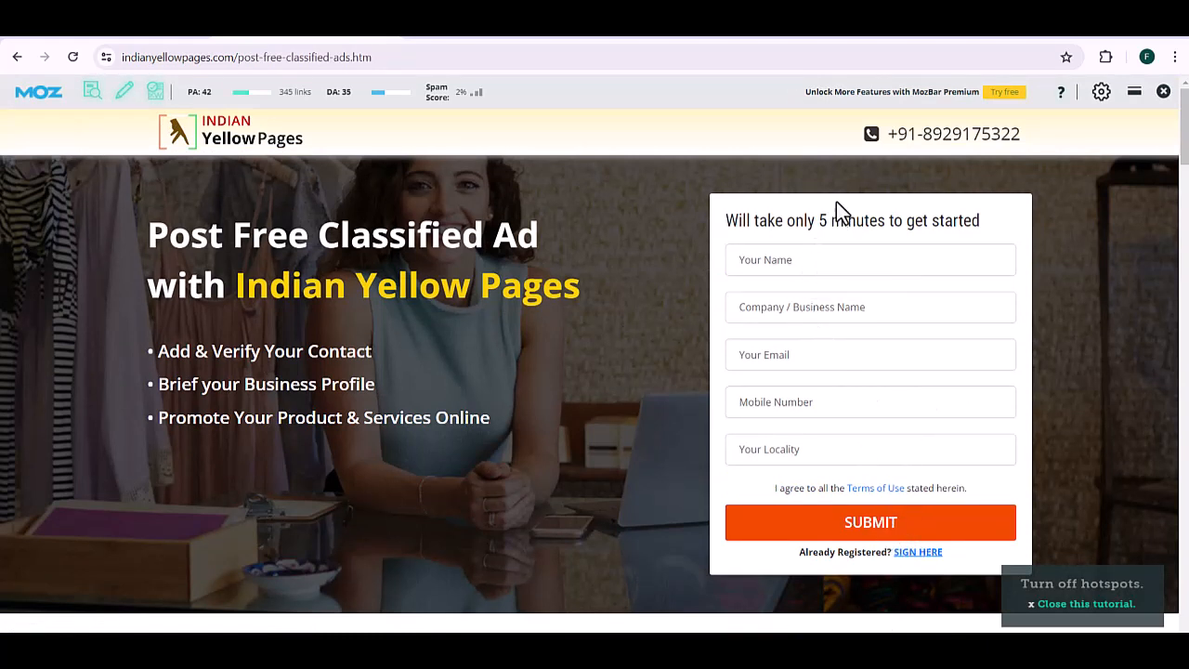
Step: Fill in the contact's name, company name, e-mail and mobile number on the signup form
left_click(817, 259)
key("Tab")
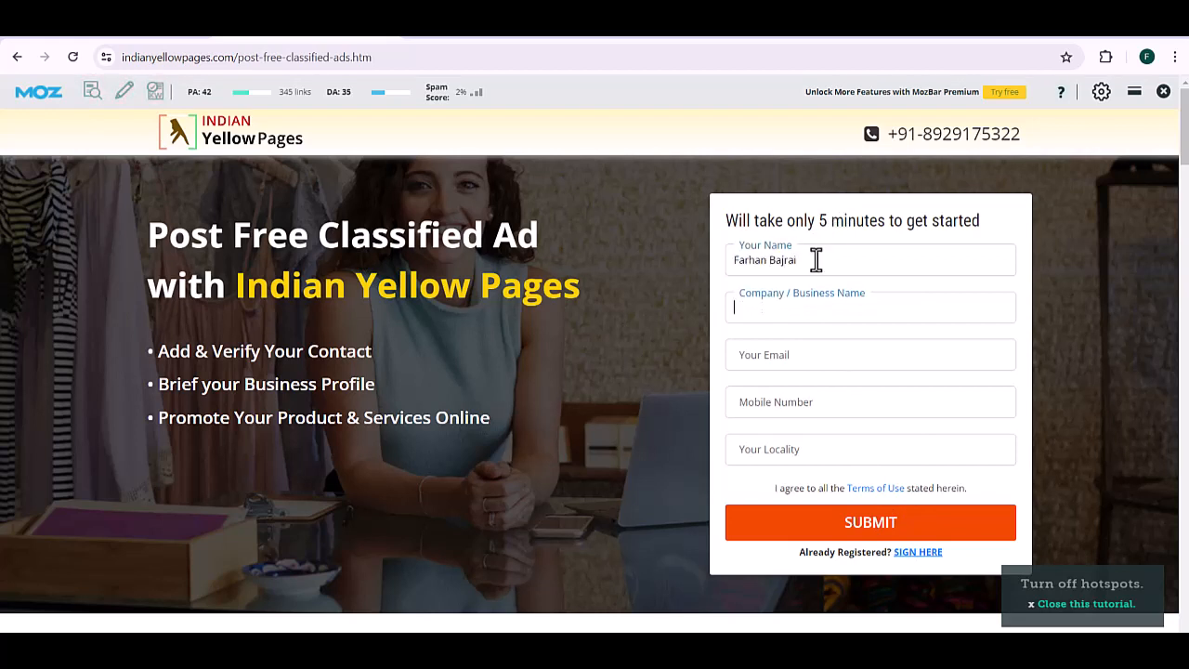
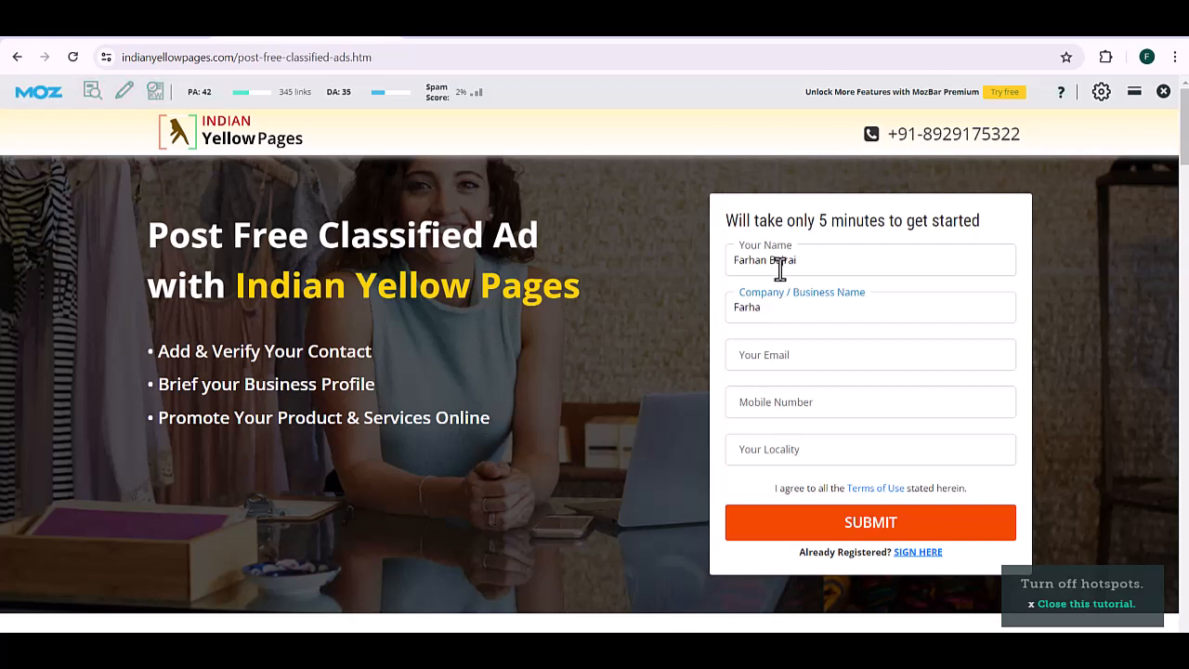
double_click(782, 264)
key("Tab")
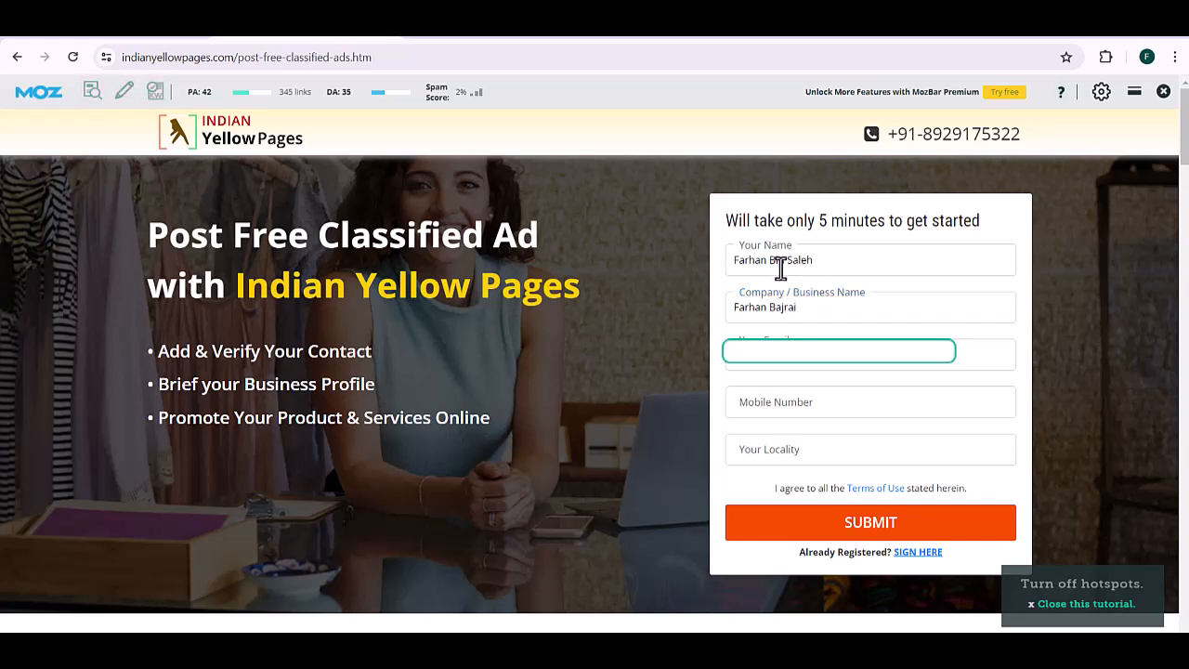
key("Tab")
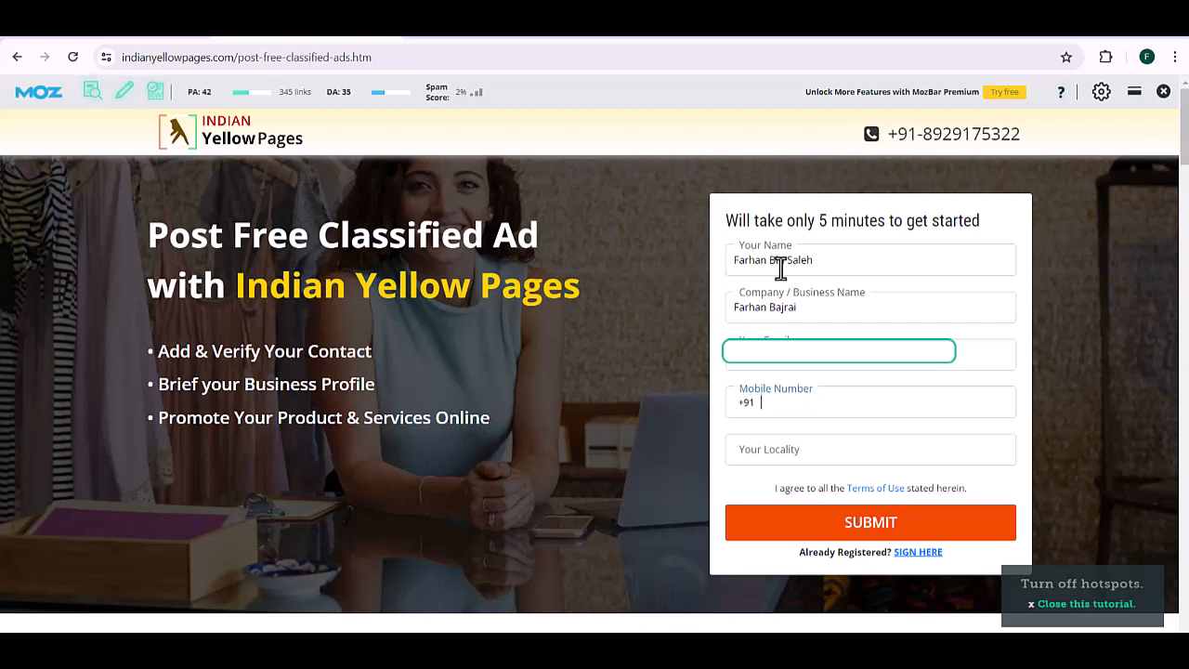
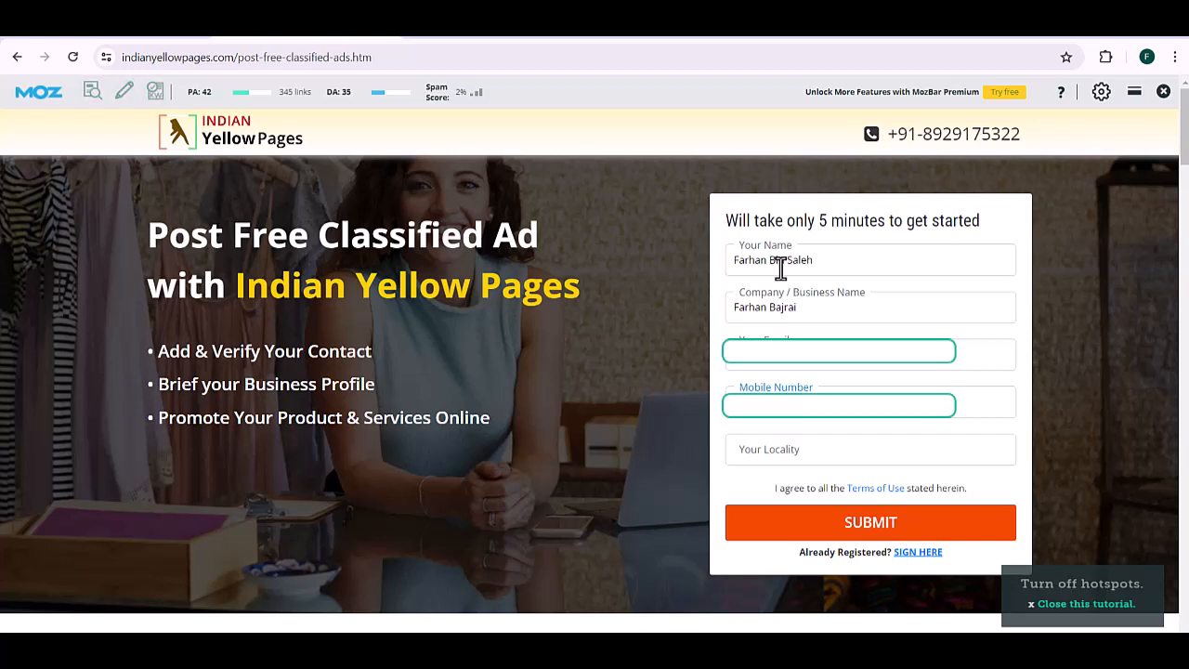
Step: Set the locality to Hyderabad,Telangana, submit, and verify the mobile number with the one-time code
key("Tab")
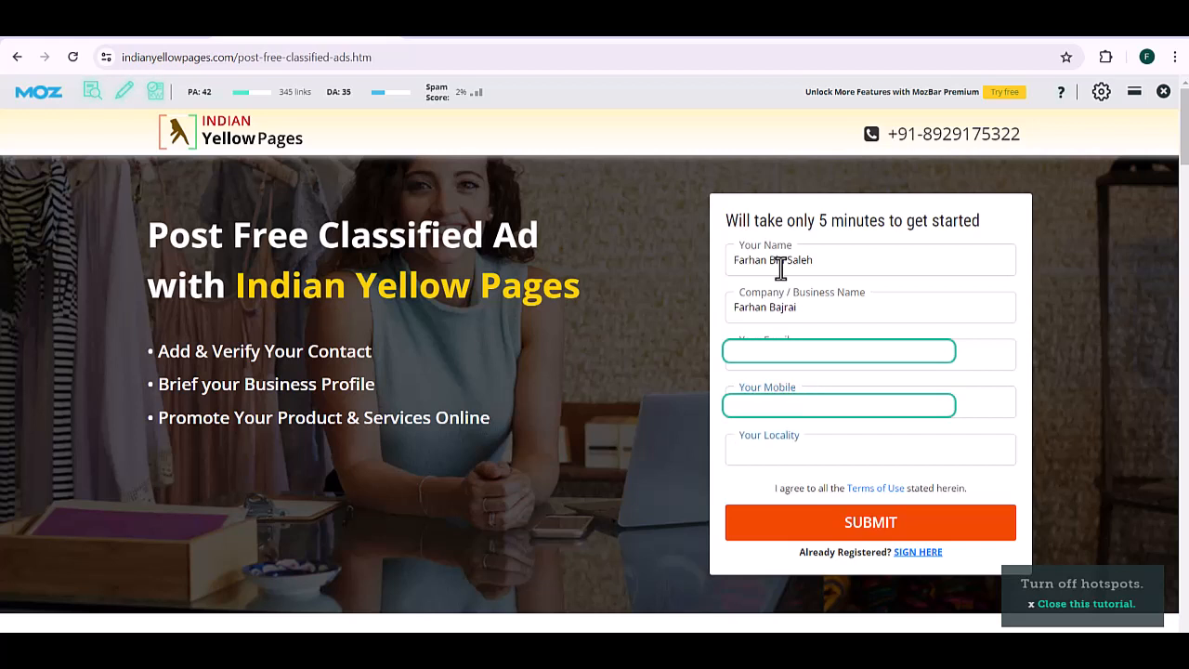
type("Hyderabad")
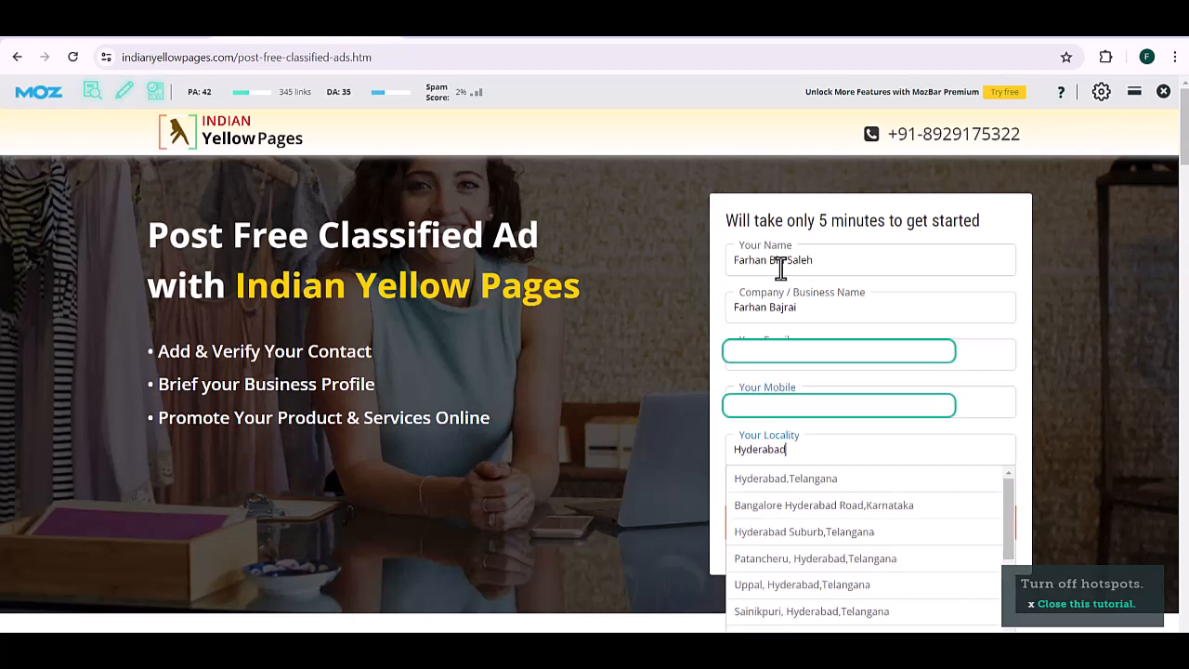
right_click(762, 484)
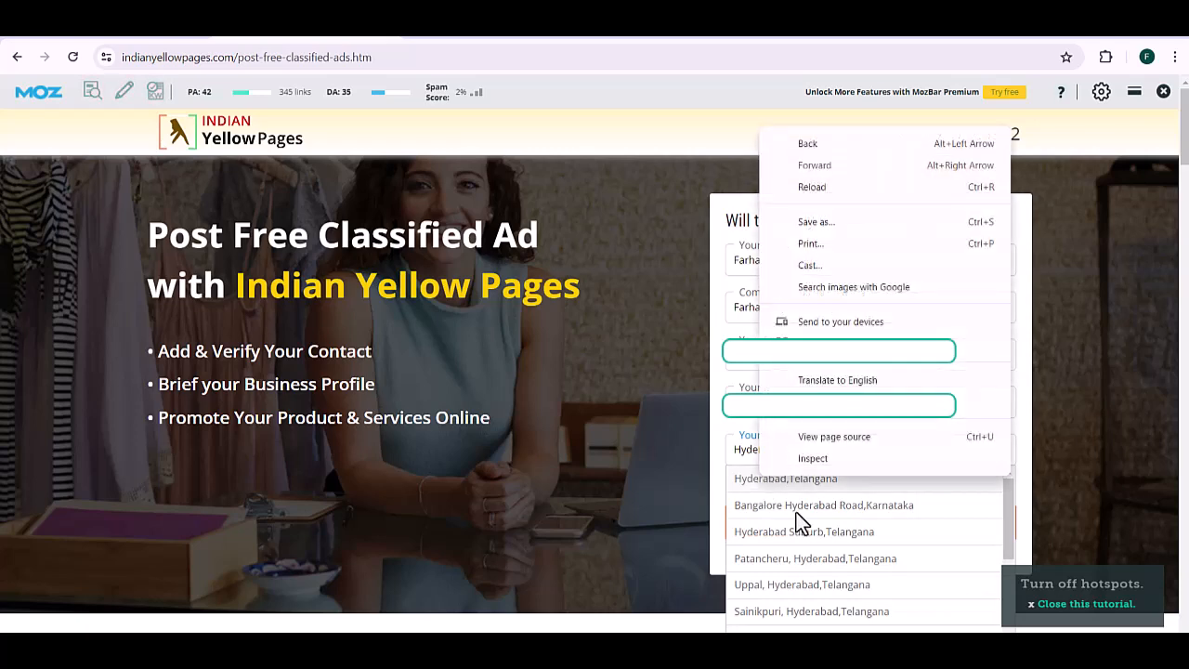
left_click(739, 478)
left_click(778, 530)
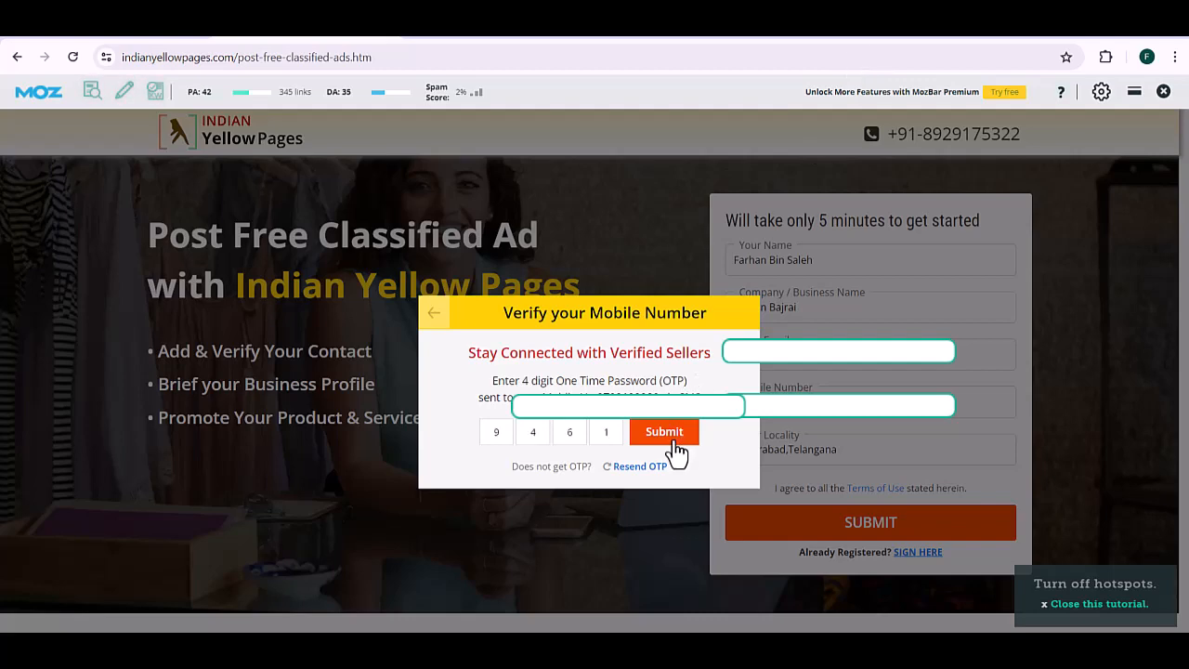
left_click(672, 442)
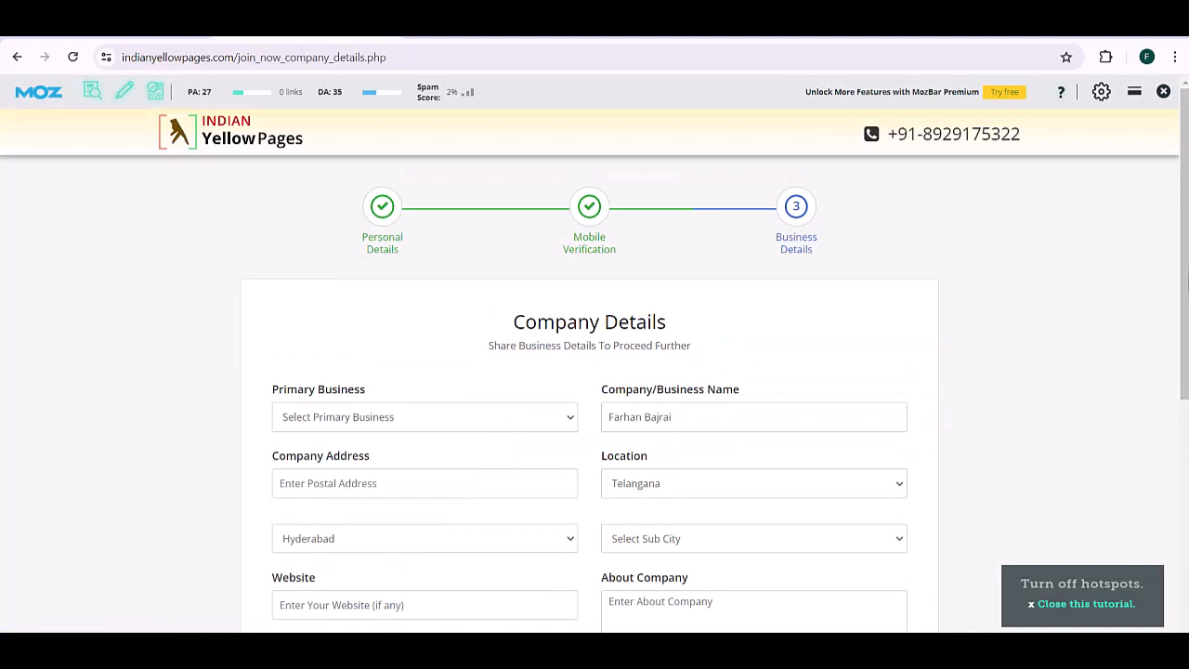
Step: Set the primary business to Service Provider
left_click(371, 413)
key("d")
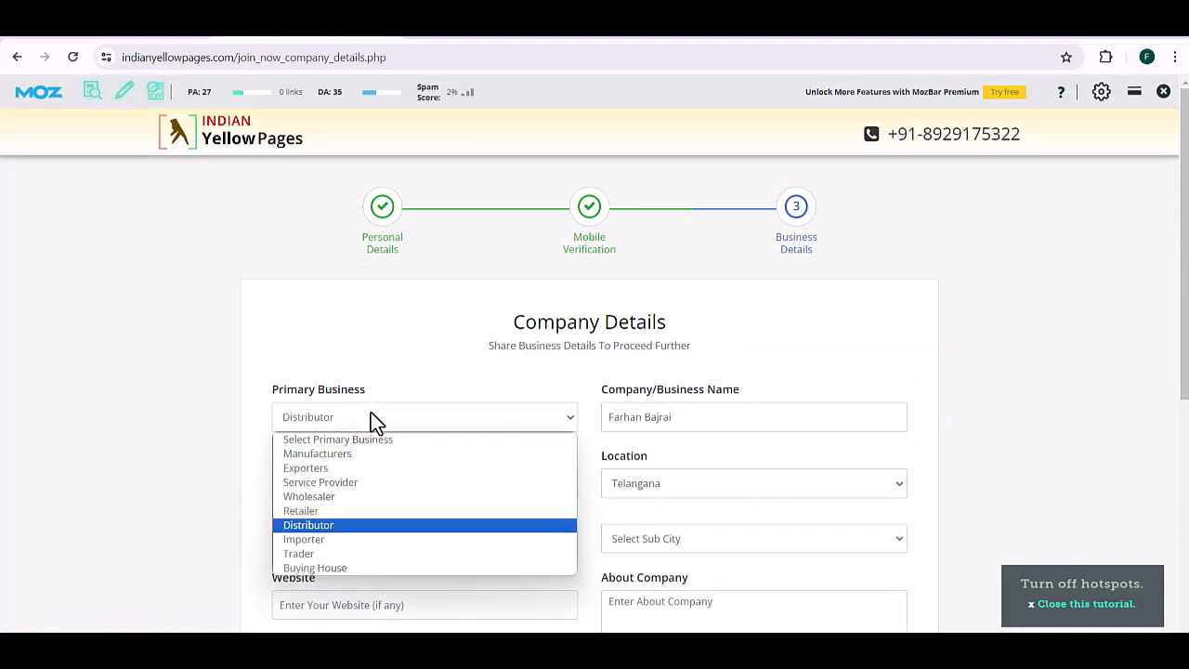
key("m")
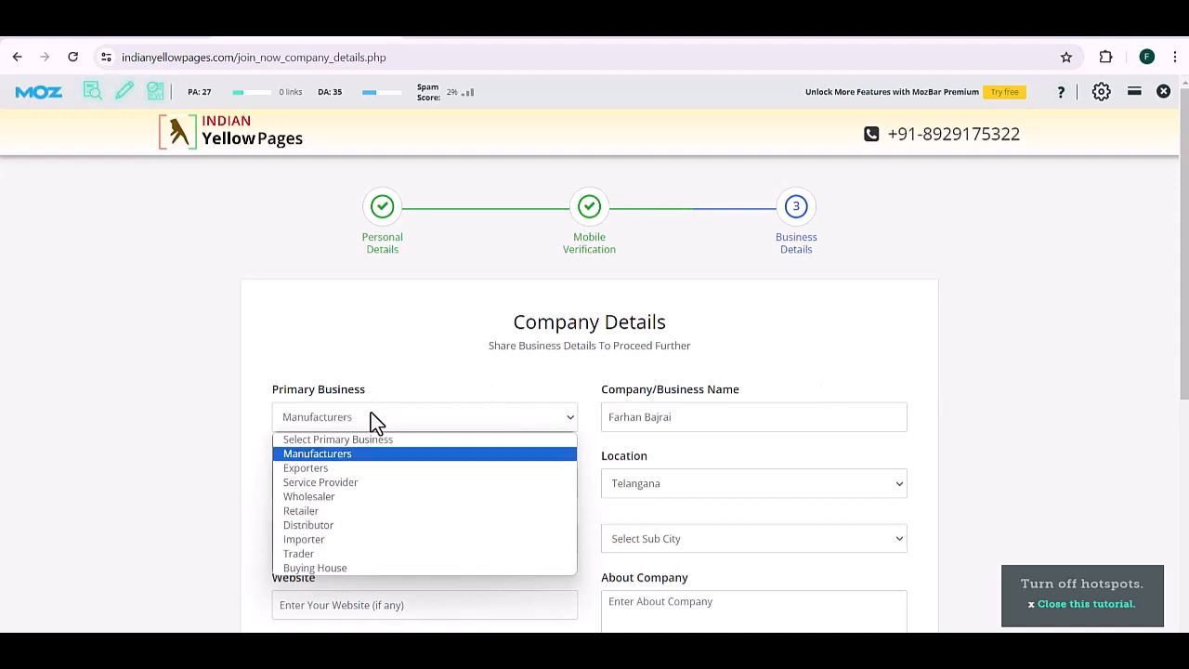
left_click(346, 485)
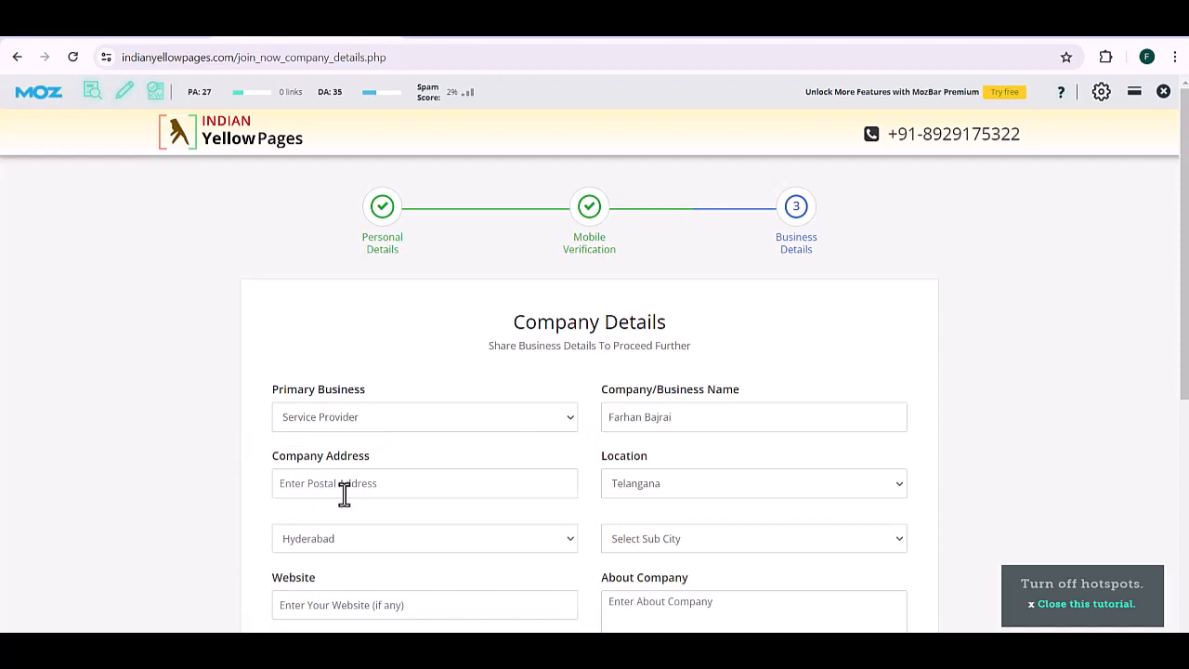
Step: Enter the company's postal address and the business website URL
left_click(344, 495)
left_click(365, 600)
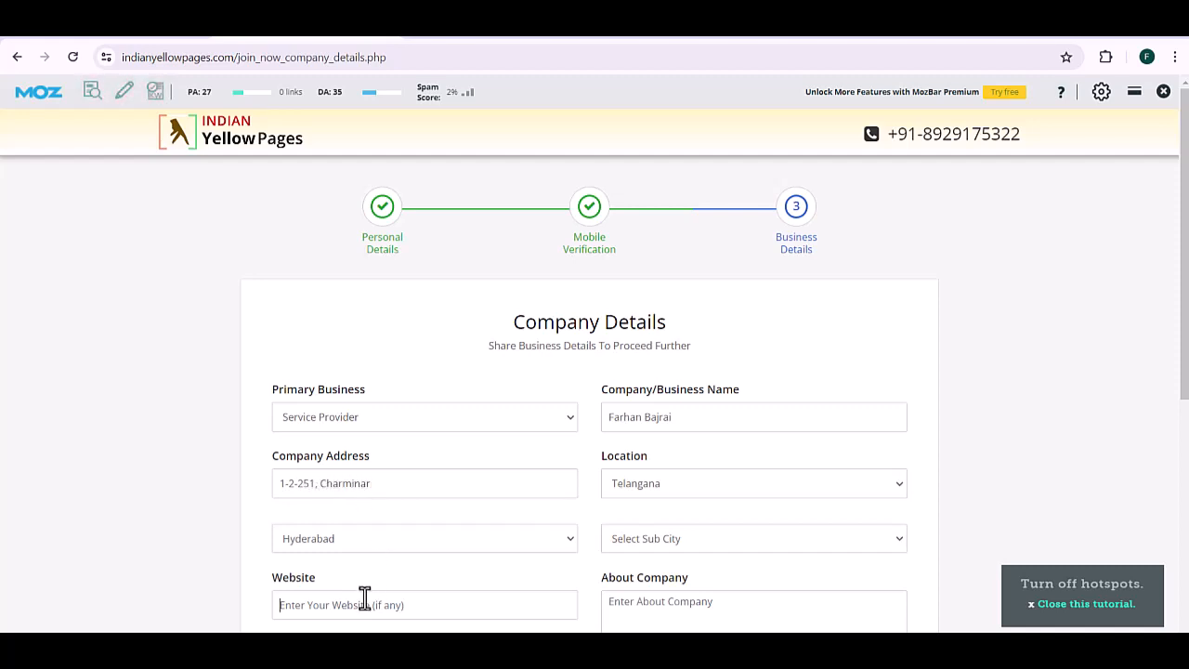
type("https:")
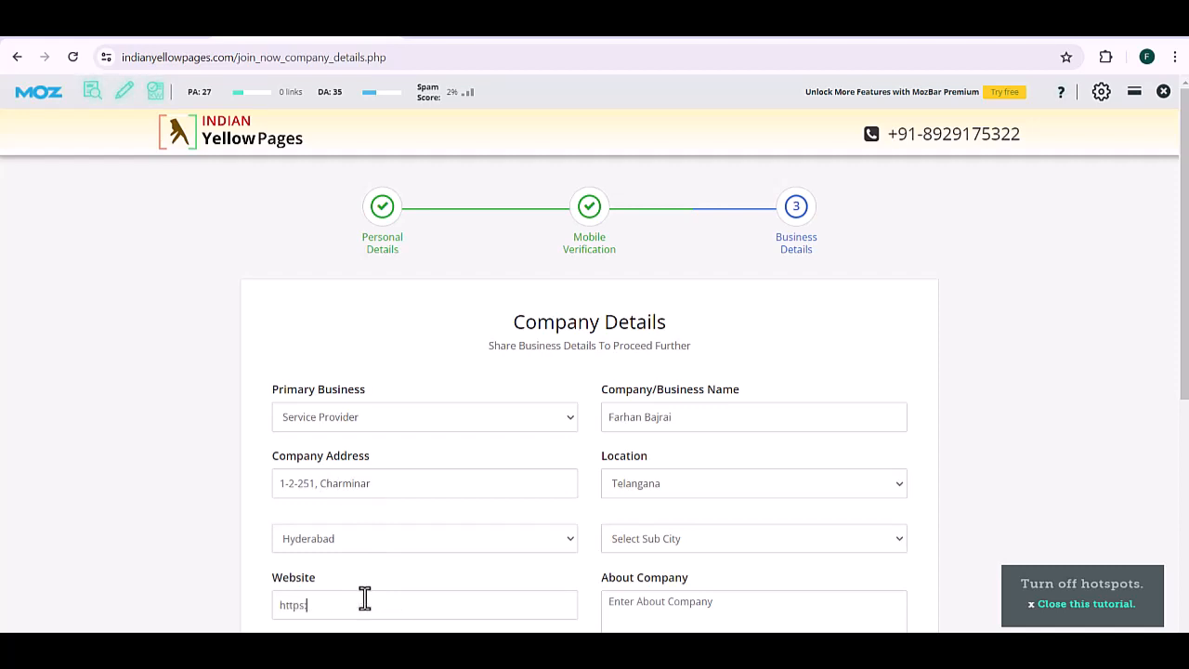
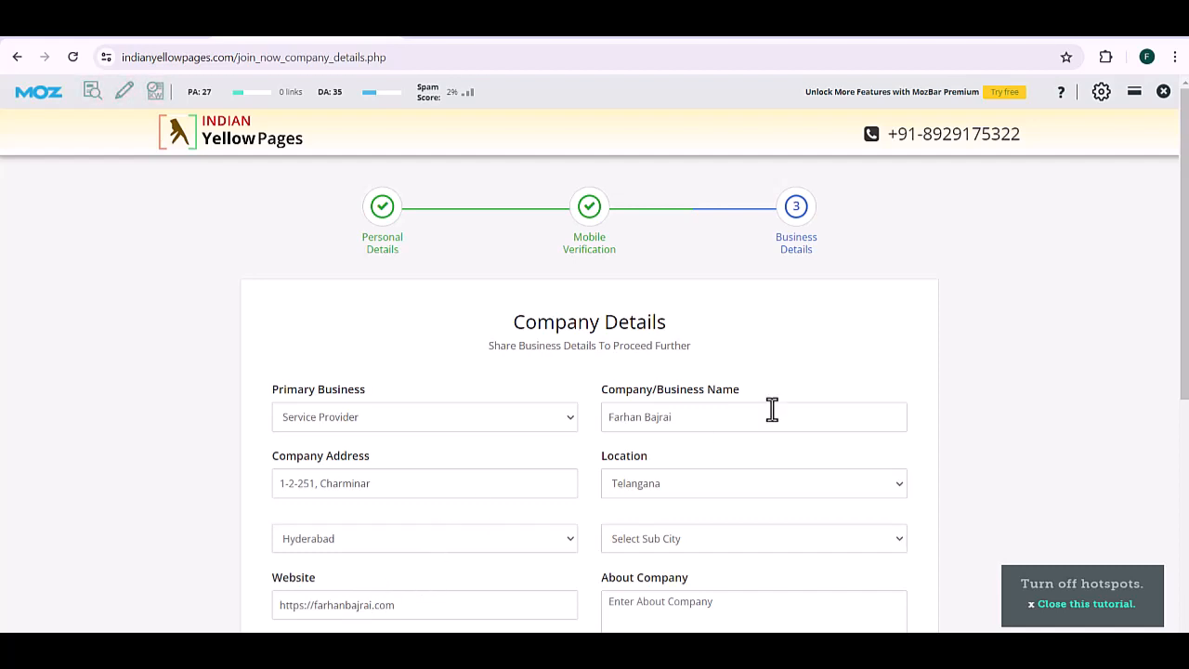
Step: Choose Charminar as the sub city
scroll(1185, 379, "down", 1)
scroll(1185, 378, "down", 2)
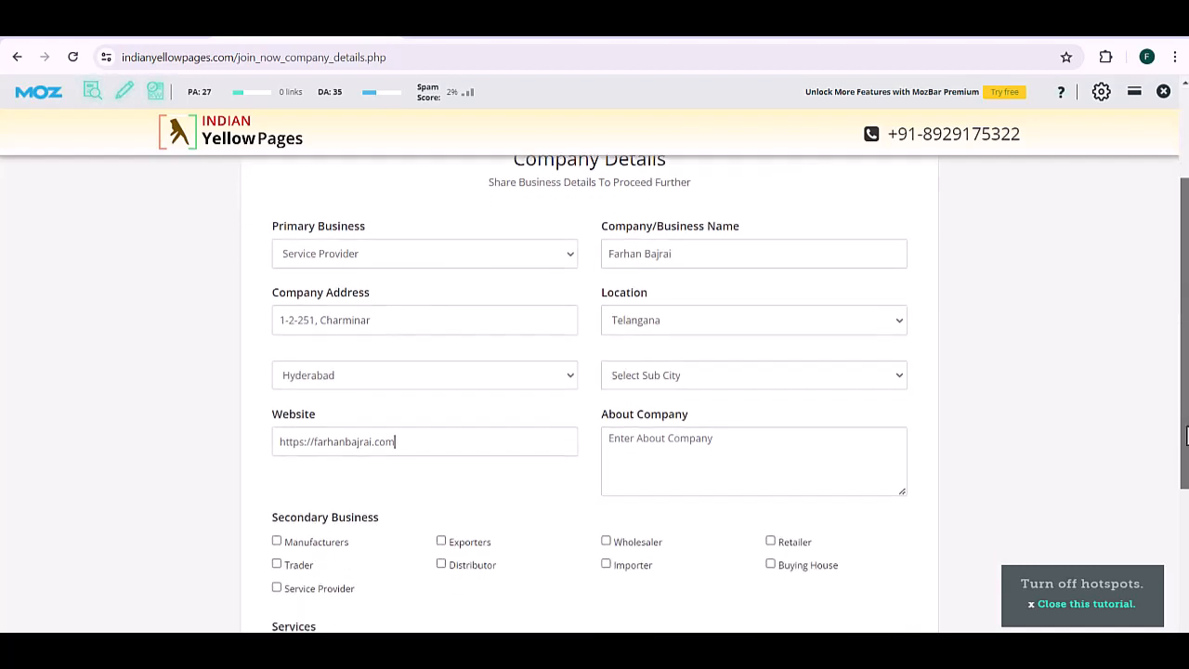
scroll(1185, 378, "up", 1)
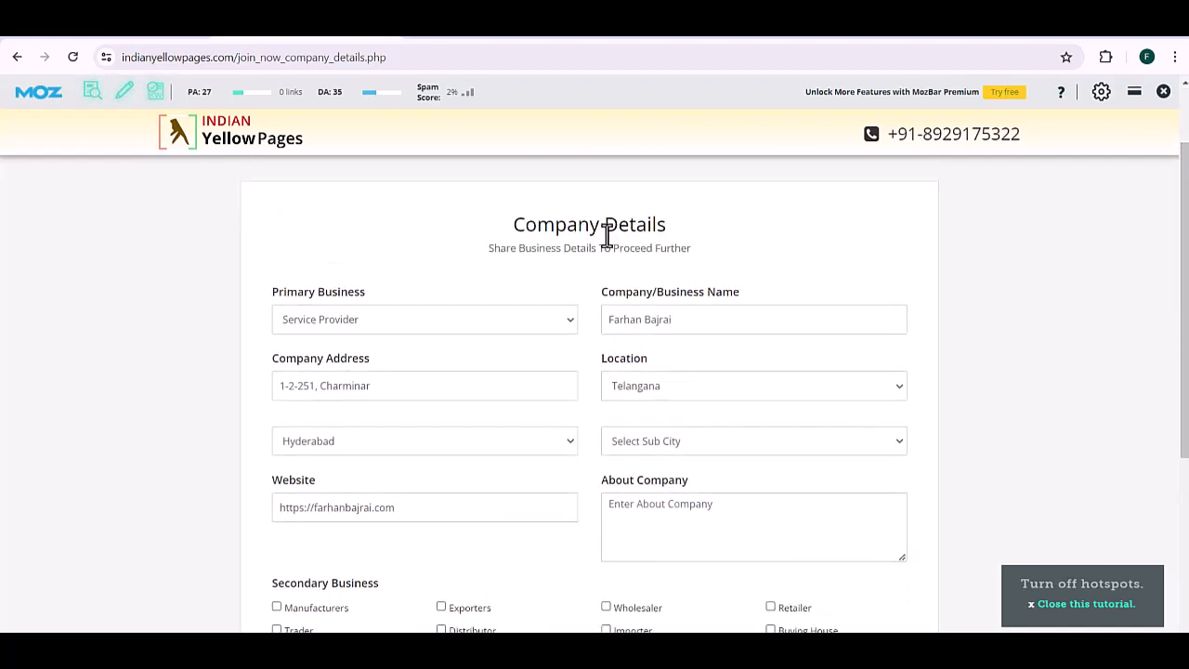
left_click(677, 442)
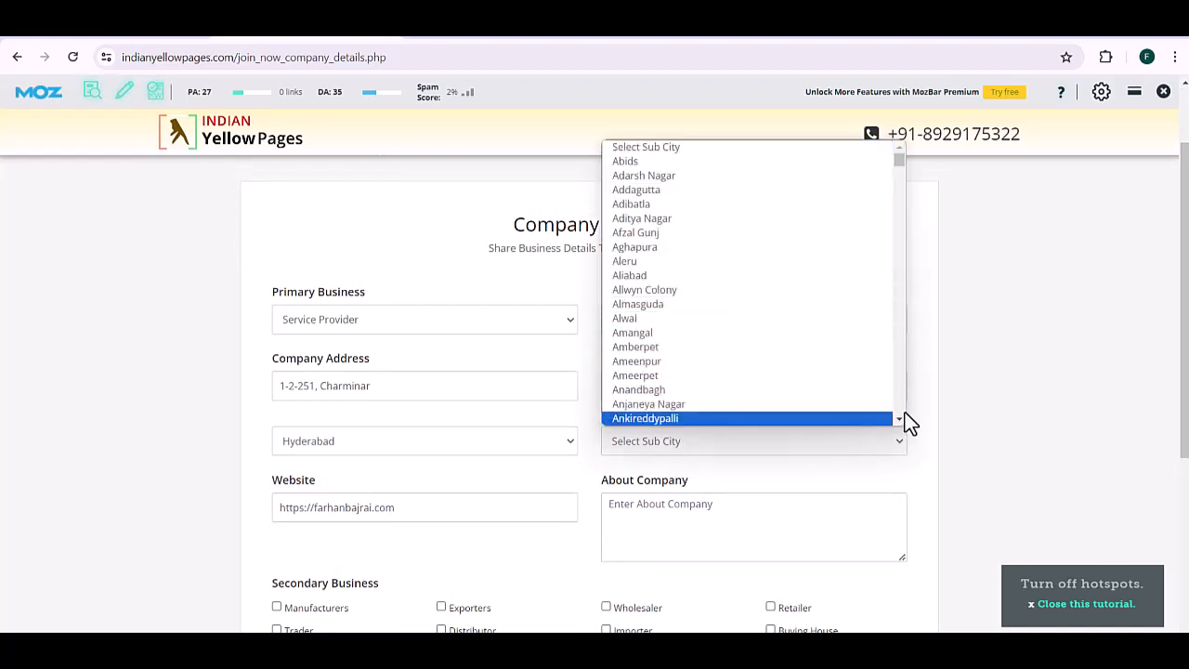
scroll(901, 411, "down", 10)
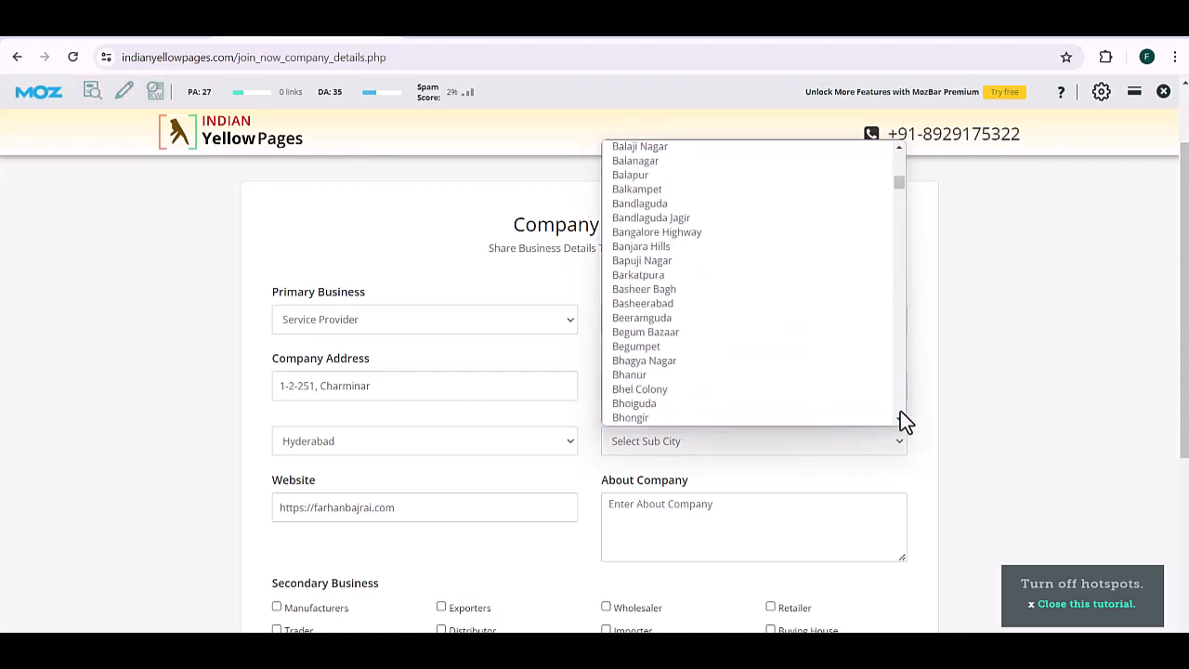
scroll(901, 412, "down", 3)
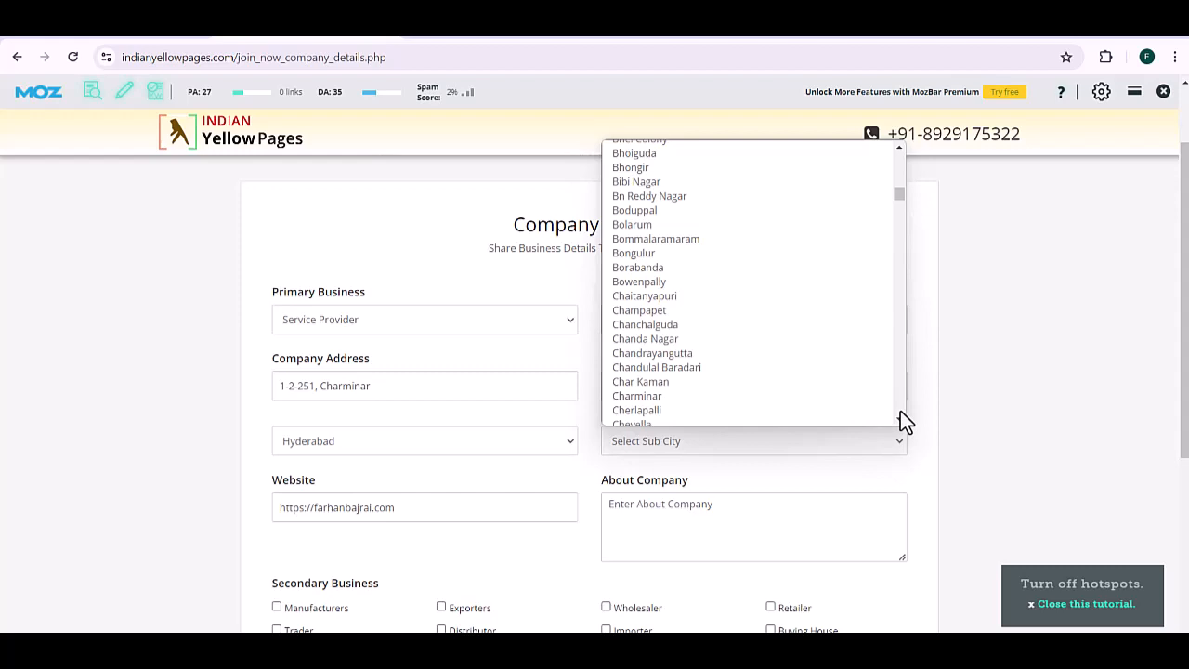
left_click(683, 390)
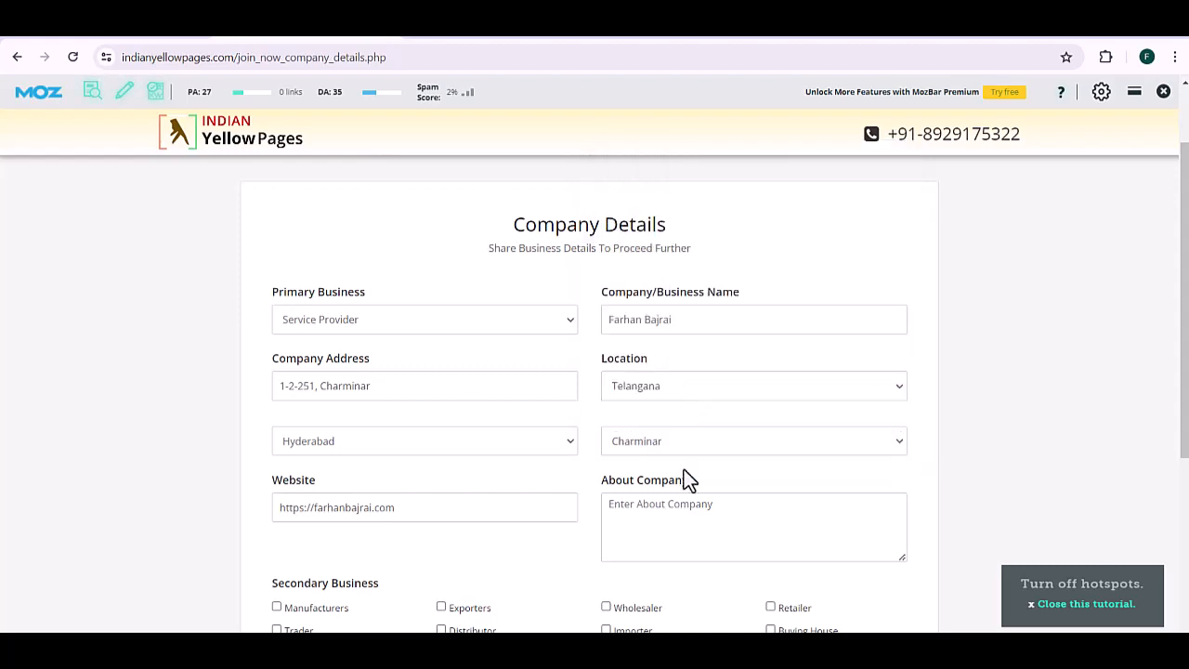
Step: Write the About Company text presenting the SEO agency's Local, International, On-Page and Off-Page SEO services
left_click(691, 544)
type("Farhan ")
type("Bajriai is an SEO agency, where we provide SEO services l")
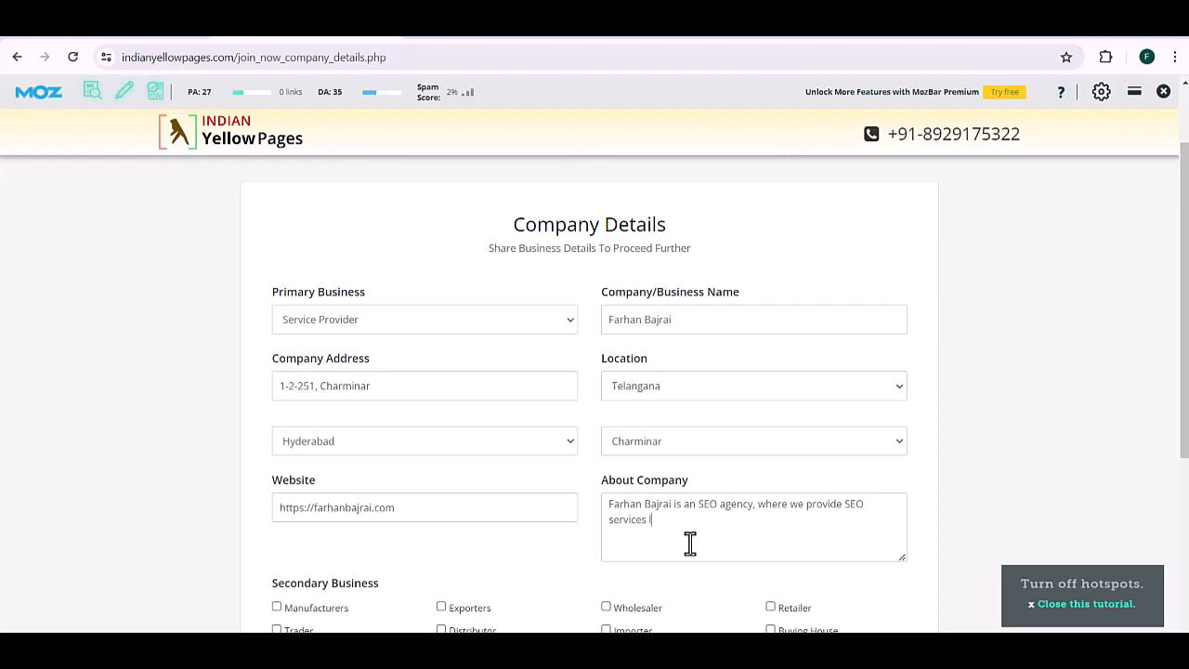
type("ike Local SEO, International SEO")
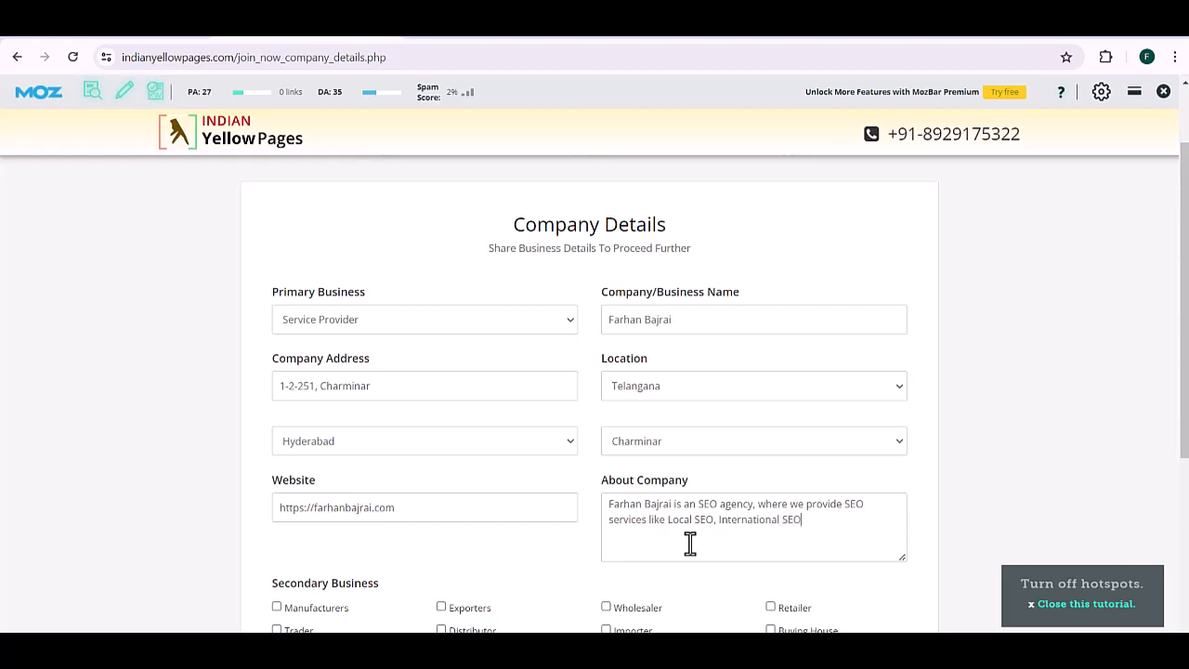
type(", On-Page SEO, Off-Page SEO,")
key("ctrl+a")
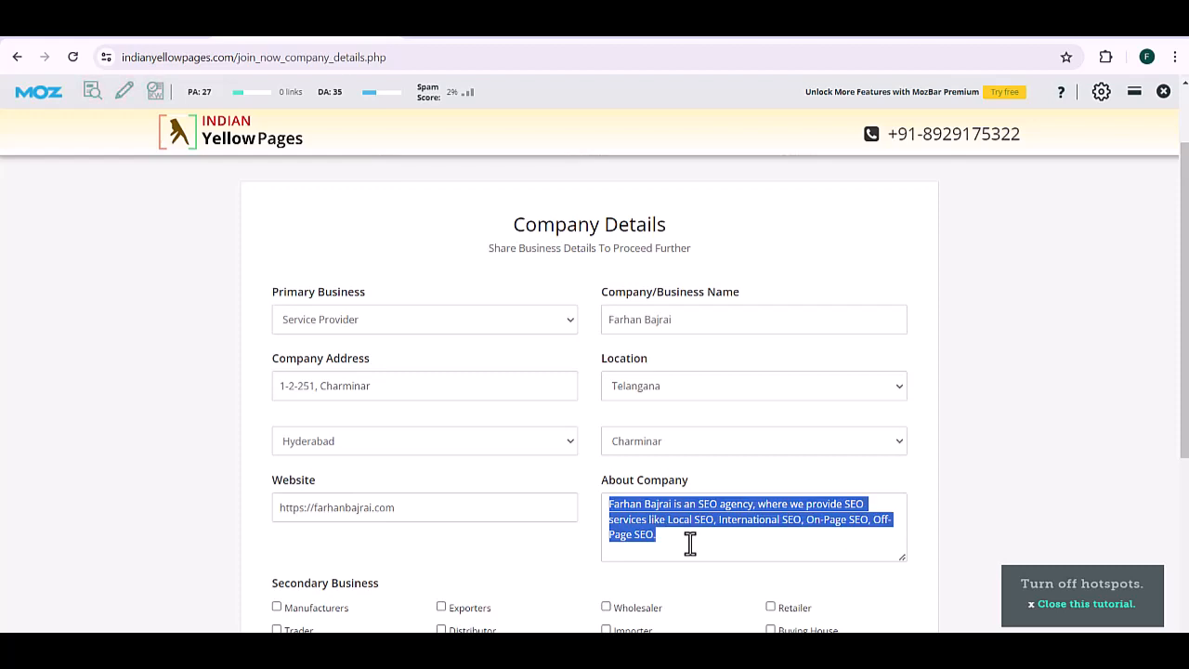
left_click_drag(1186, 444, 1187, 566)
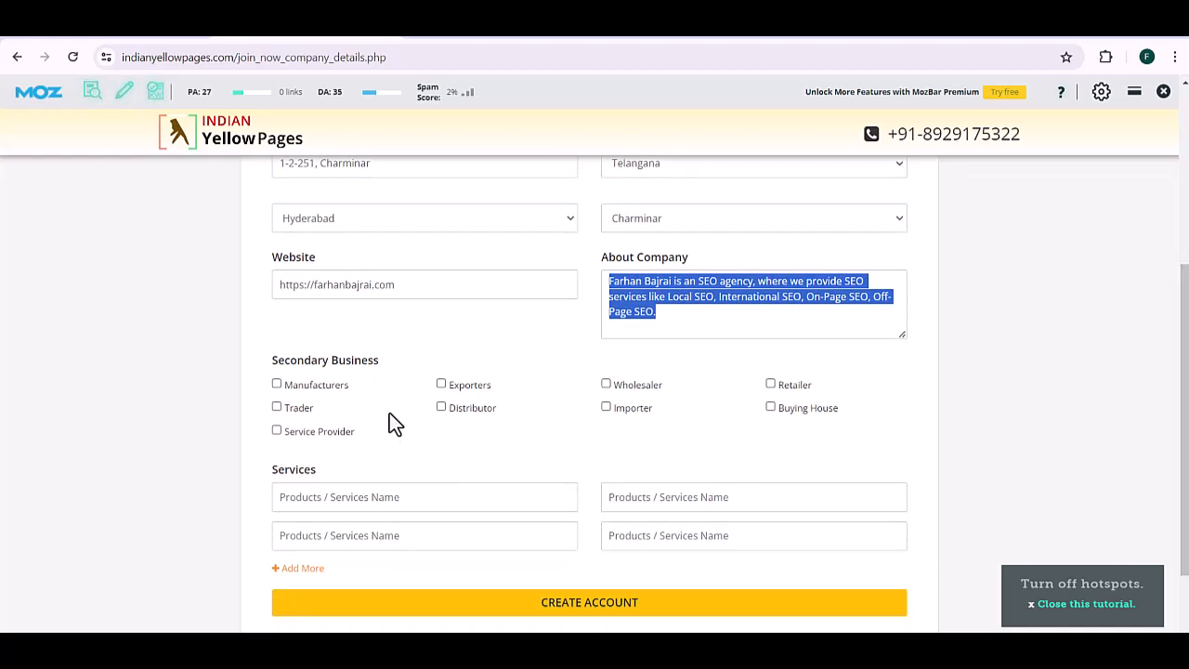
Step: Enter SEO, On-Page SEO, Off-Page SEO and Local SEO as services and create the account
left_click(395, 502)
type("SEO")
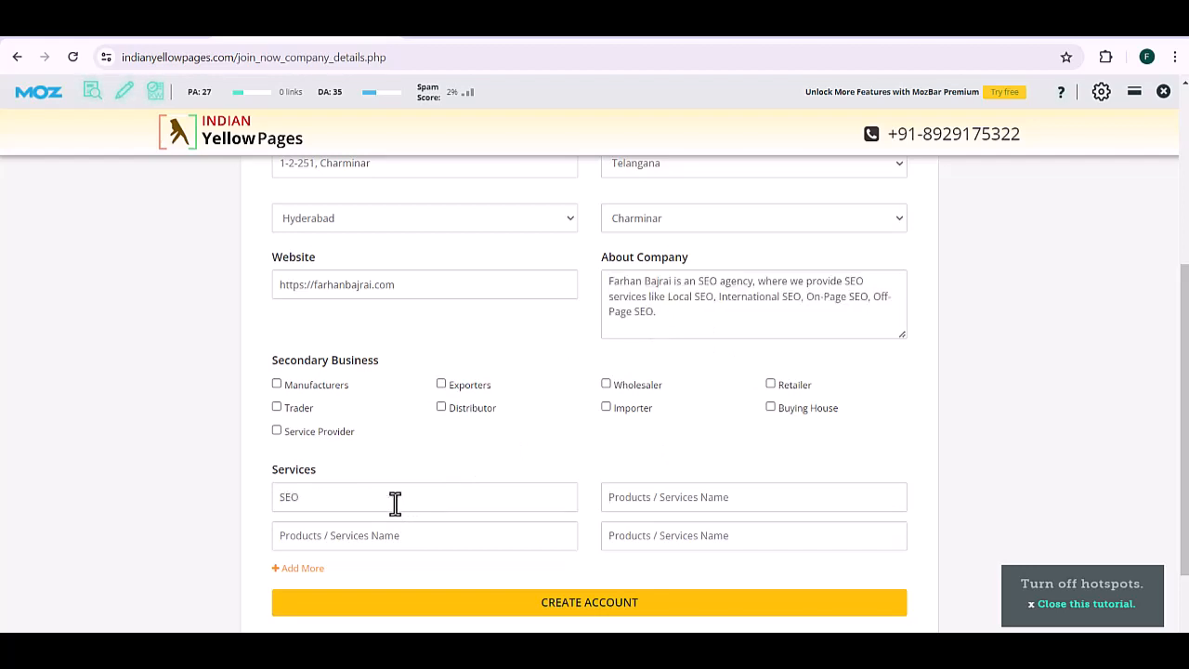
type("On-P")
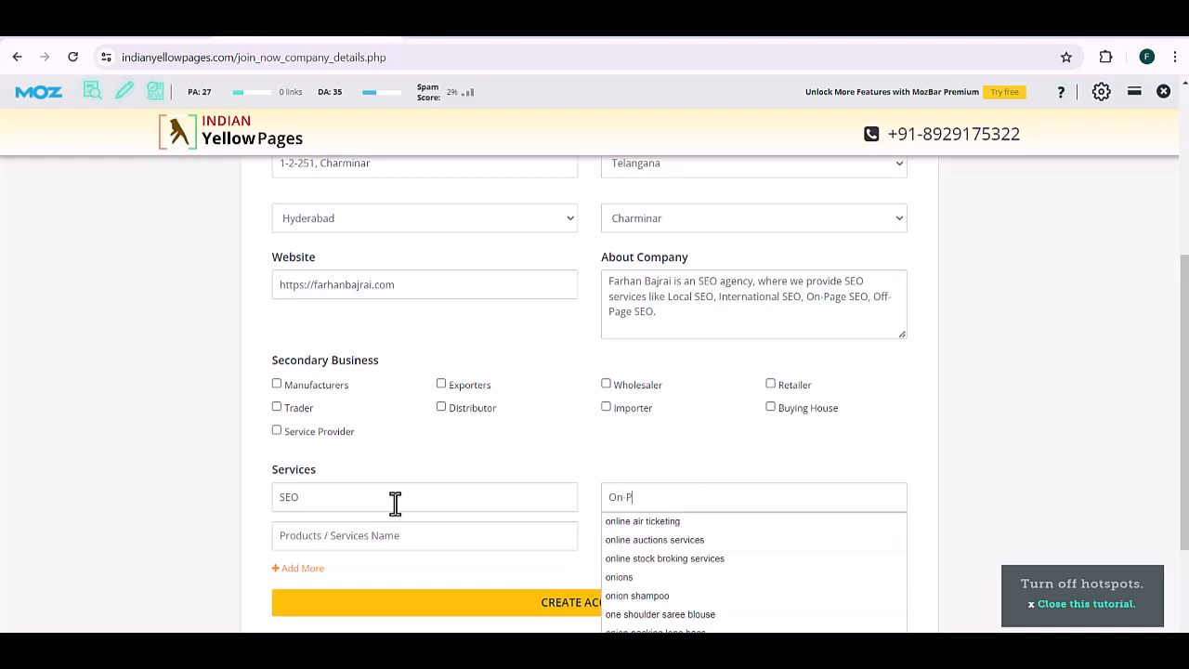
type("age SEO")
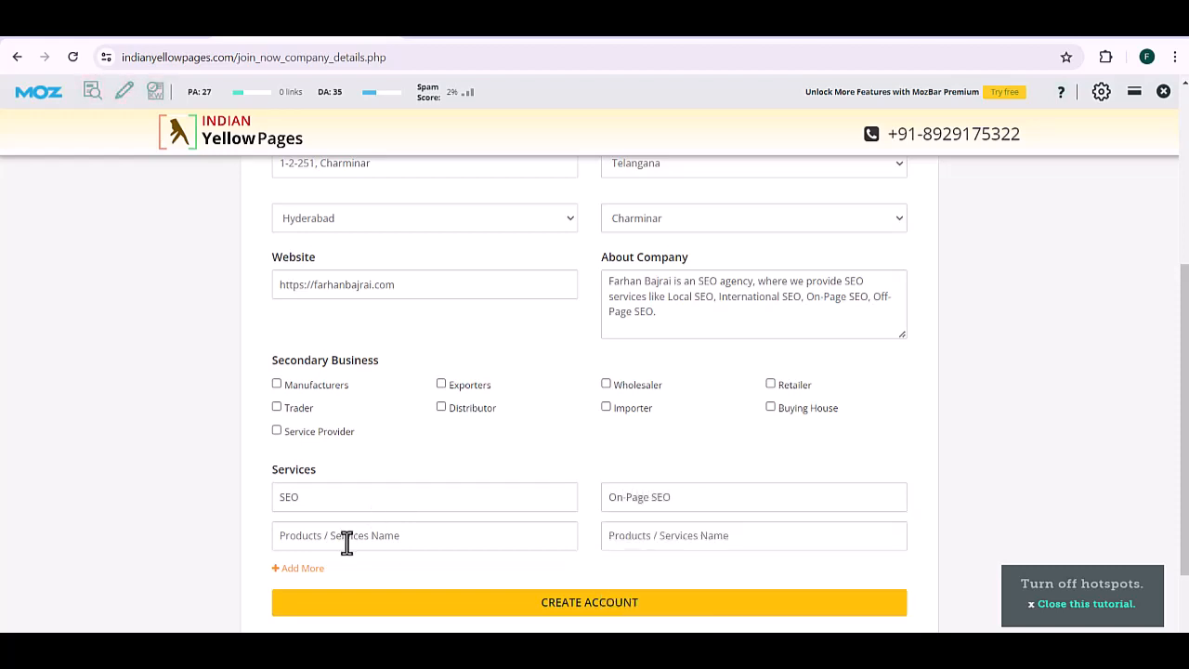
left_click(346, 543)
type("O")
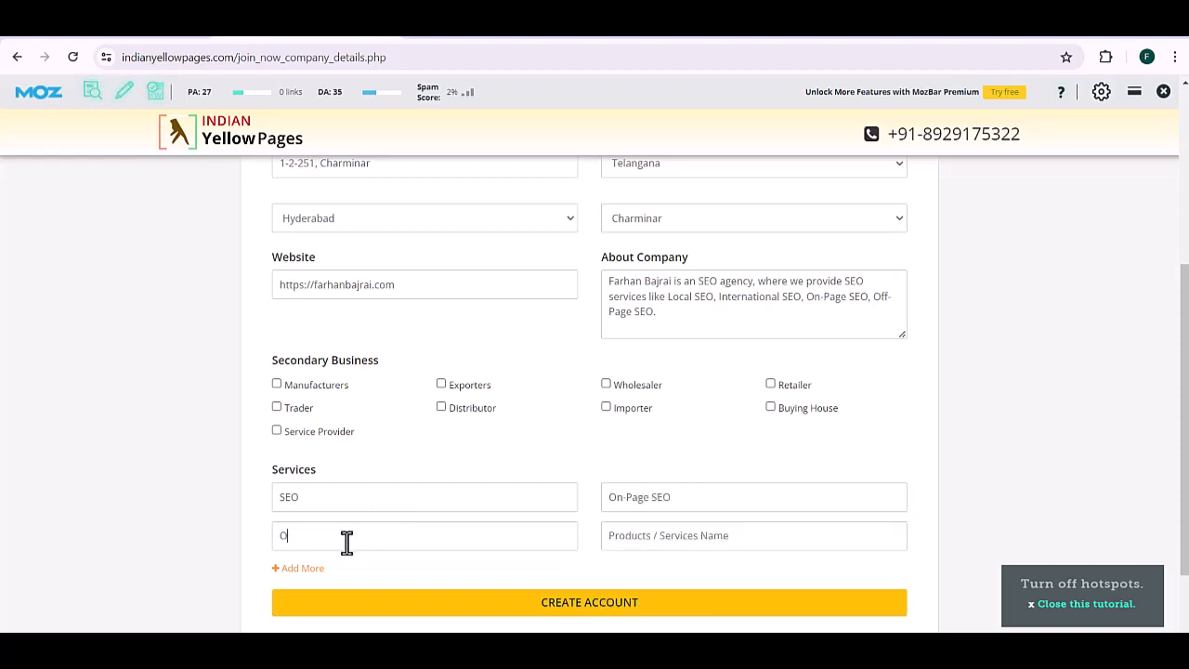
type("ff-Page SEOLocal SEO")
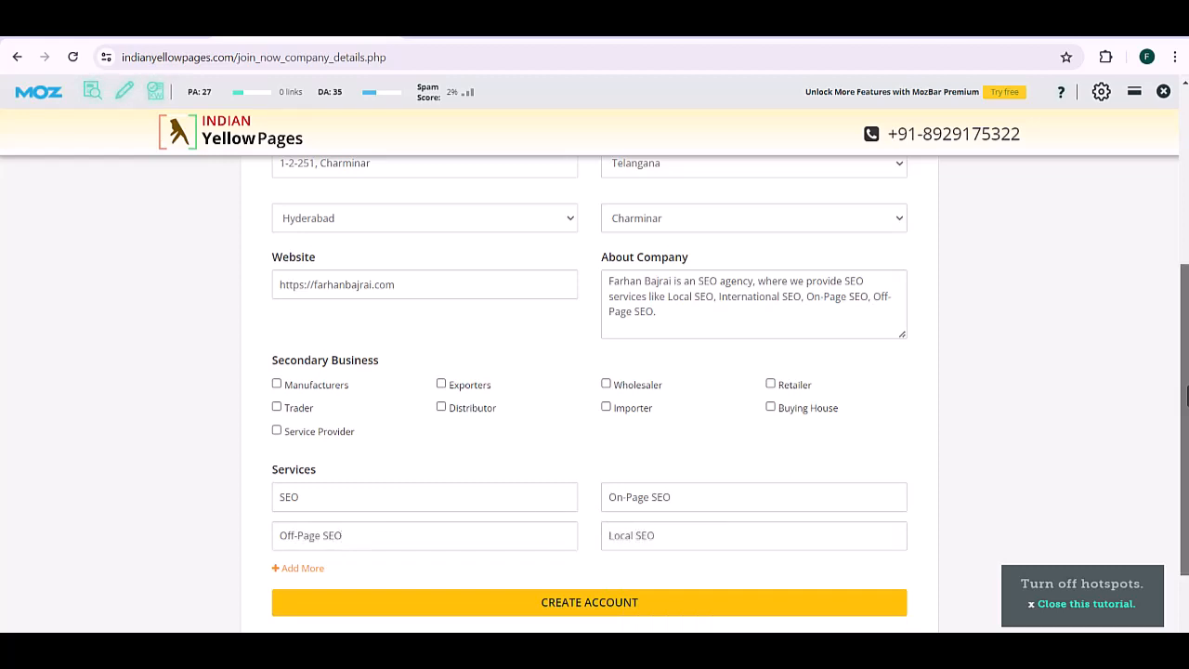
scroll(594, 396, "down", 1)
left_click(619, 521)
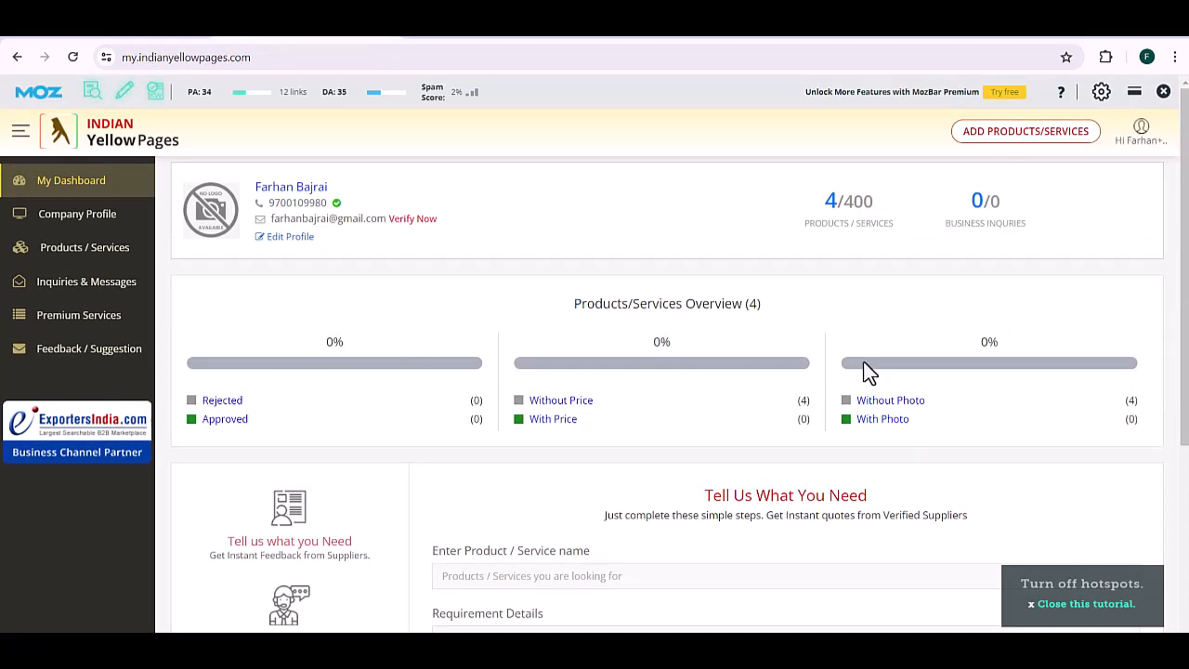
Step: Review the dashboard, Inquiries & Messages and Premium Services pages, then switch to the Excel Citations sheet
left_click_drag(1186, 237, 1186, 419)
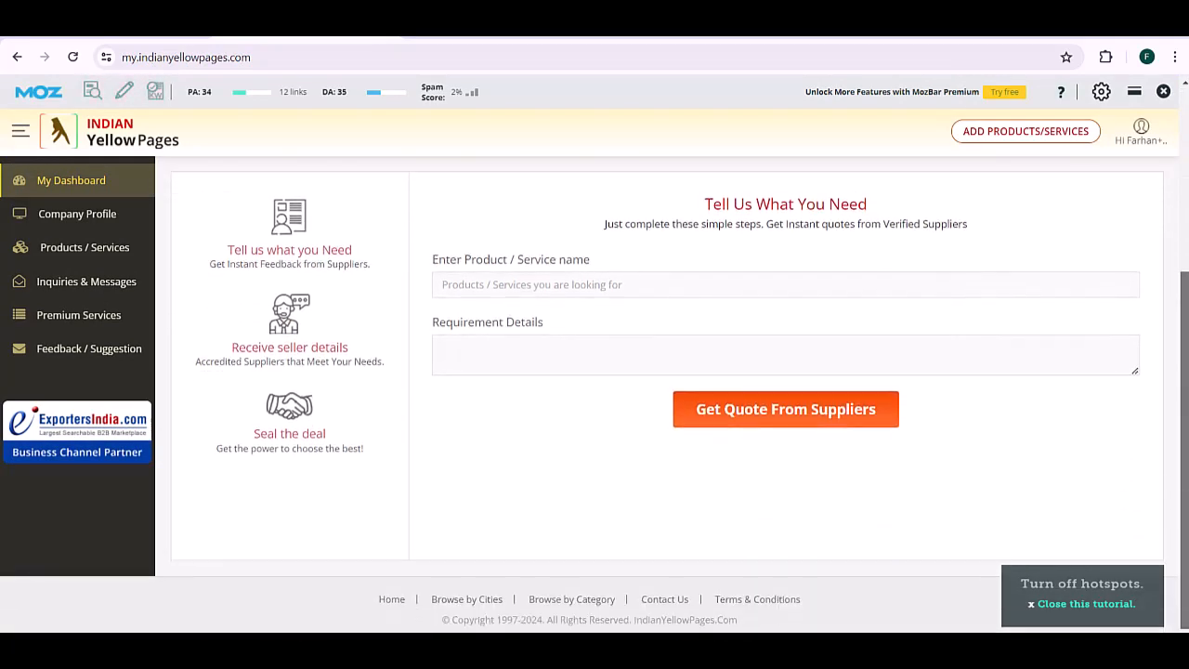
scroll(595, 393, "up", 1)
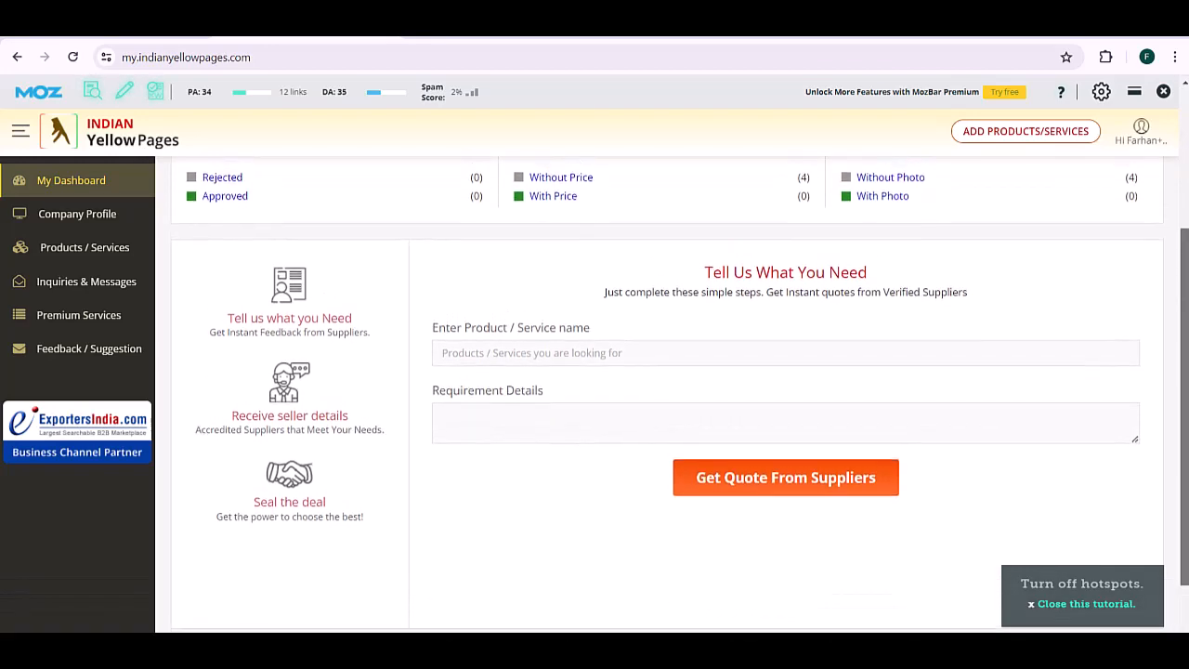
scroll(1173, 228, "up", 3)
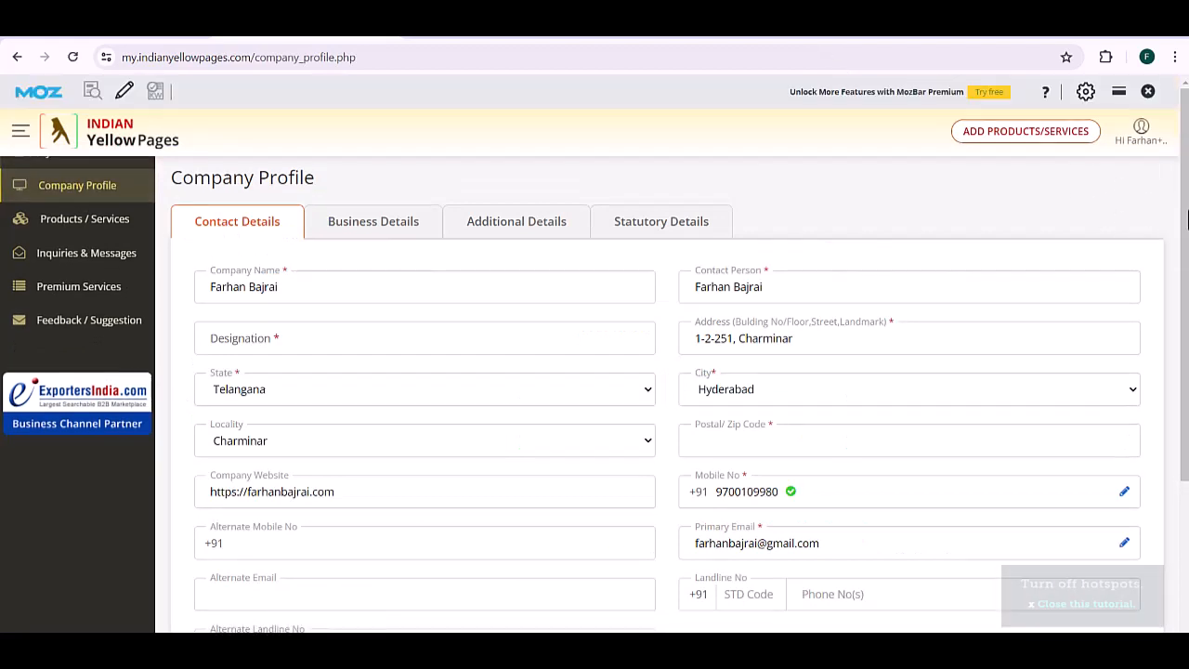
left_click(105, 295)
left_click(103, 335)
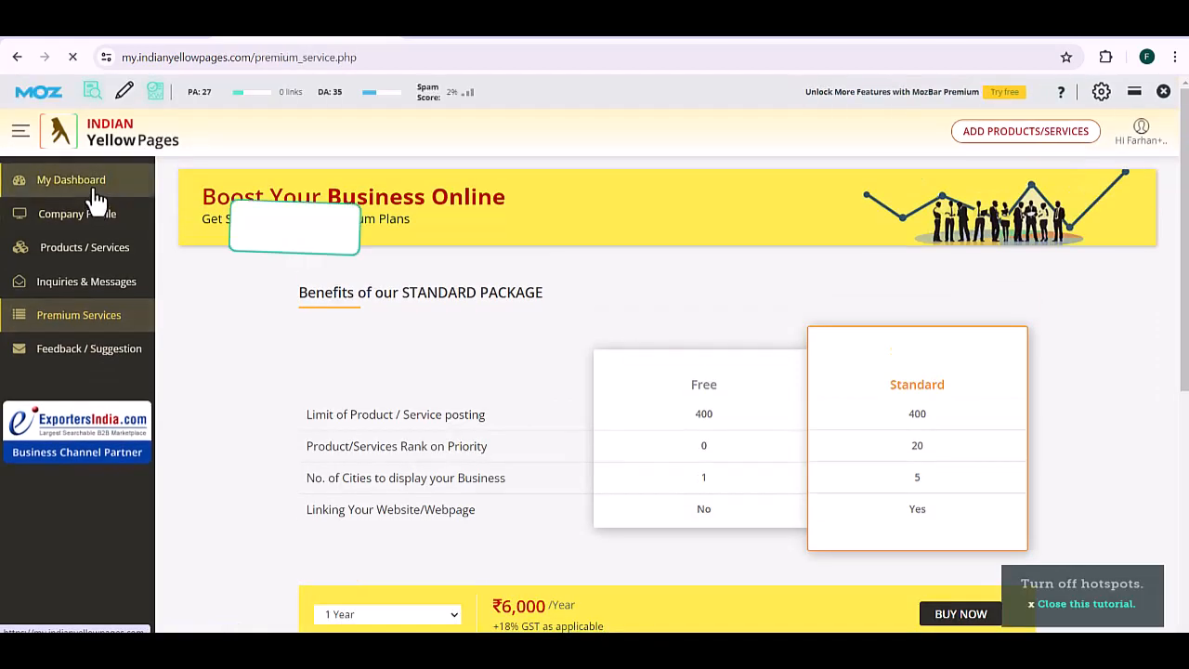
left_click(96, 200)
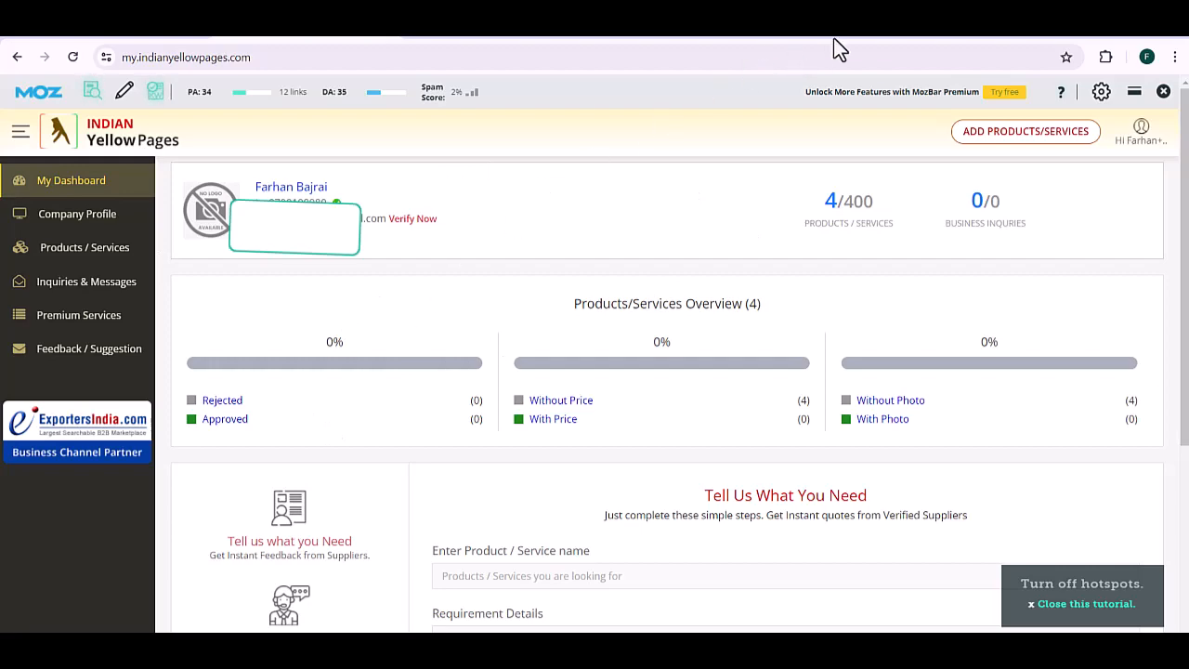
key("alt+Tab")
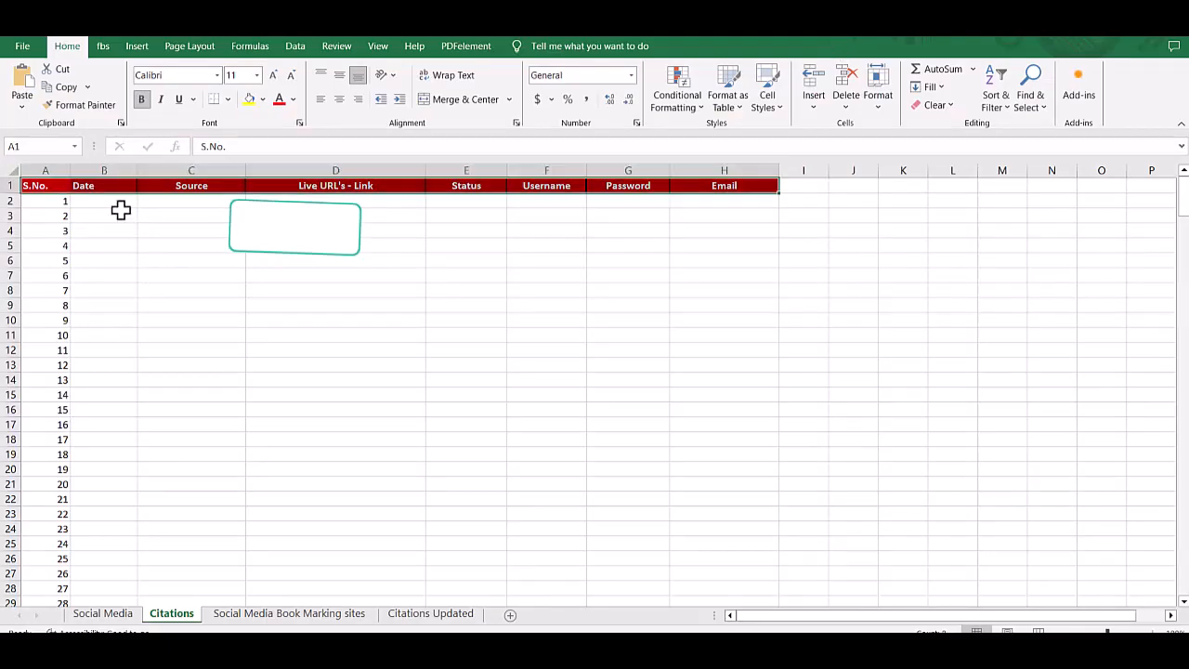
Step: Enter the date 21 May 2024 in cell B3 of the Citations sheet
left_click(120, 211)
type("21")
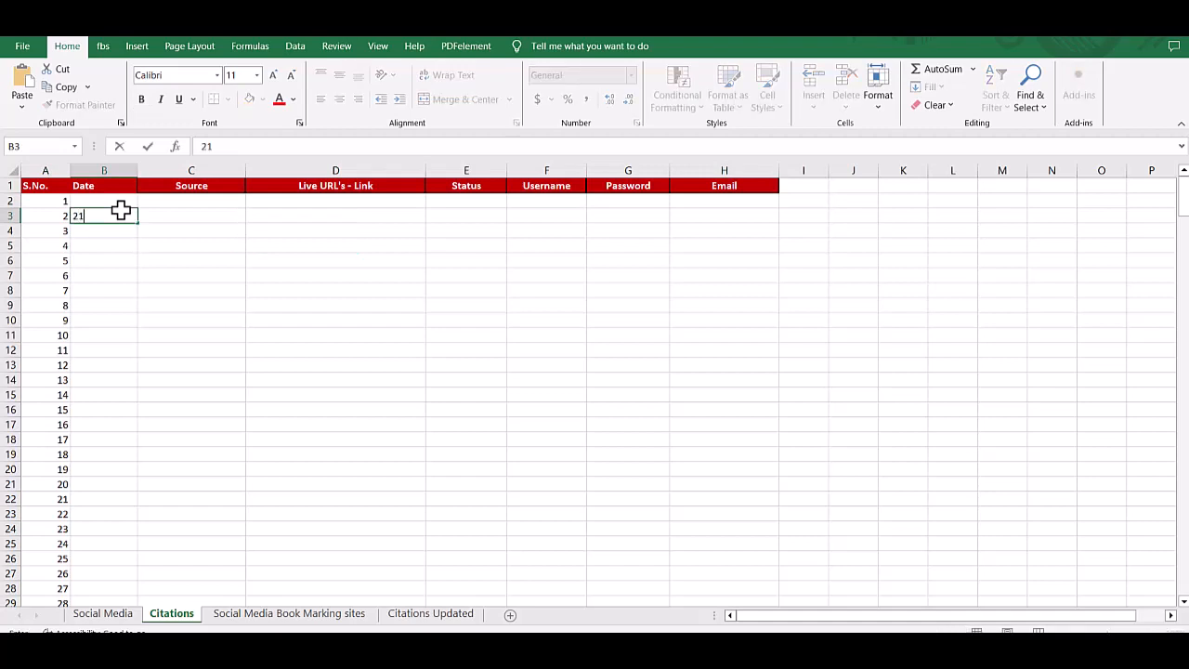
type(" MY")
type("ay 2")
type("024")
key("Tab")
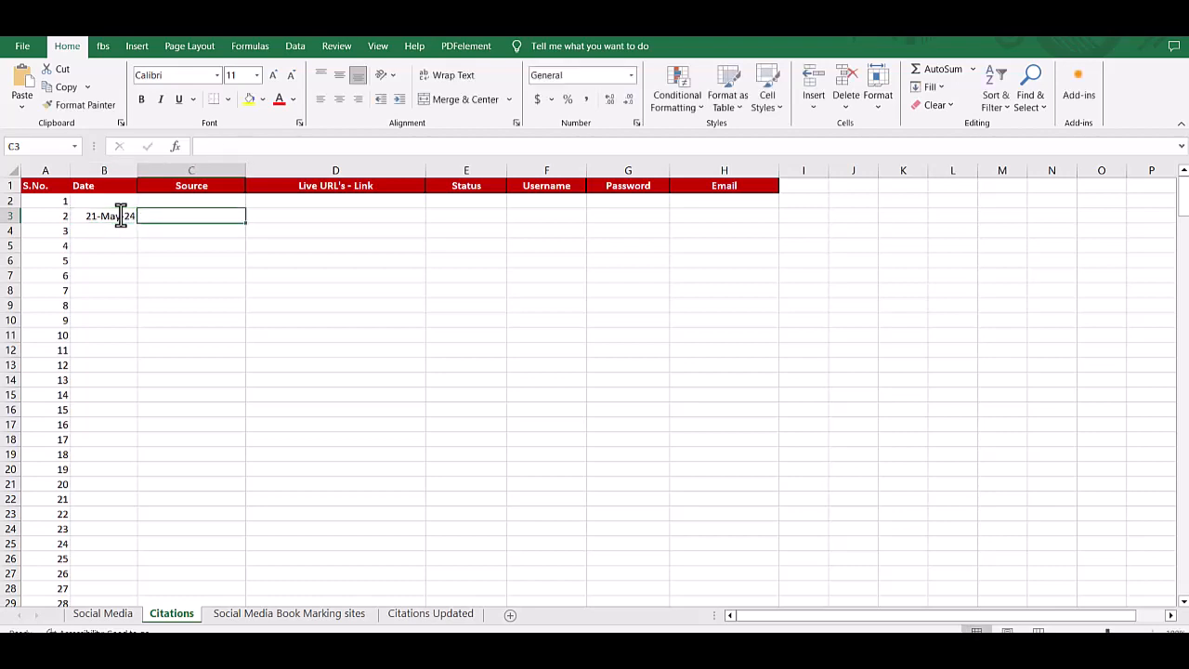
Step: Copy the indianyellowpages.com domain into C3 without its leading dot, then return to Chrome
key("alt+Tab")
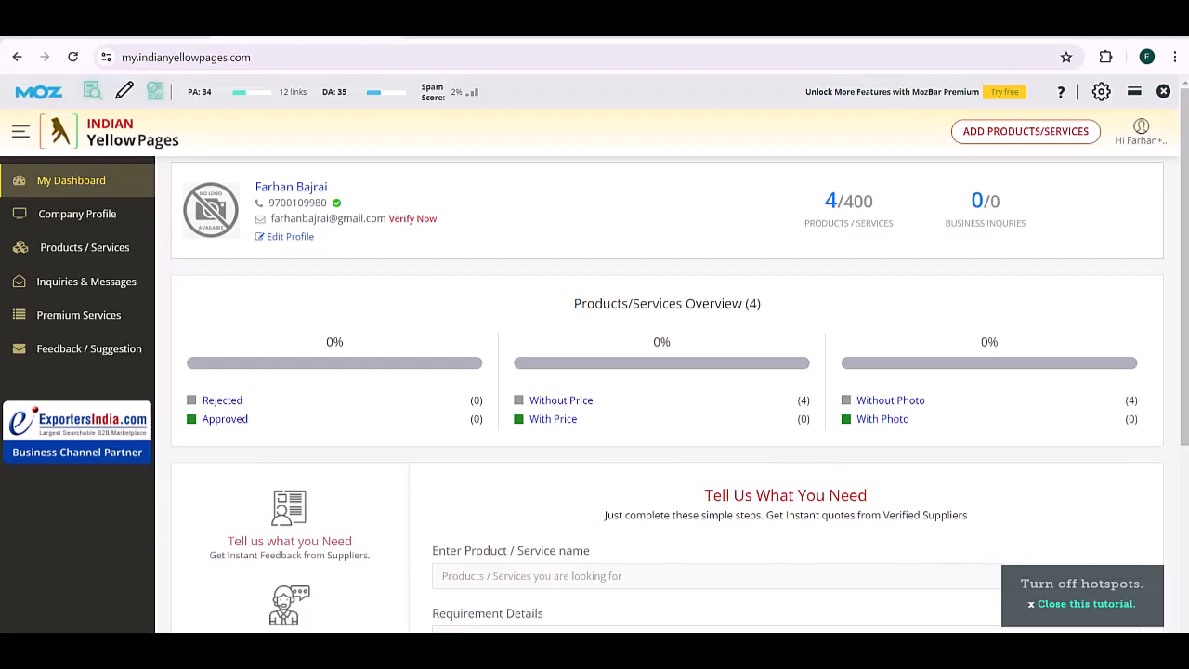
mouse_move(167, 58)
left_mouse_down()
mouse_move(287, 57)
mouse_move(175, 58)
left_mouse_up()
key("ctrl+c")
left_click(286, 58)
key("alt+Tab")
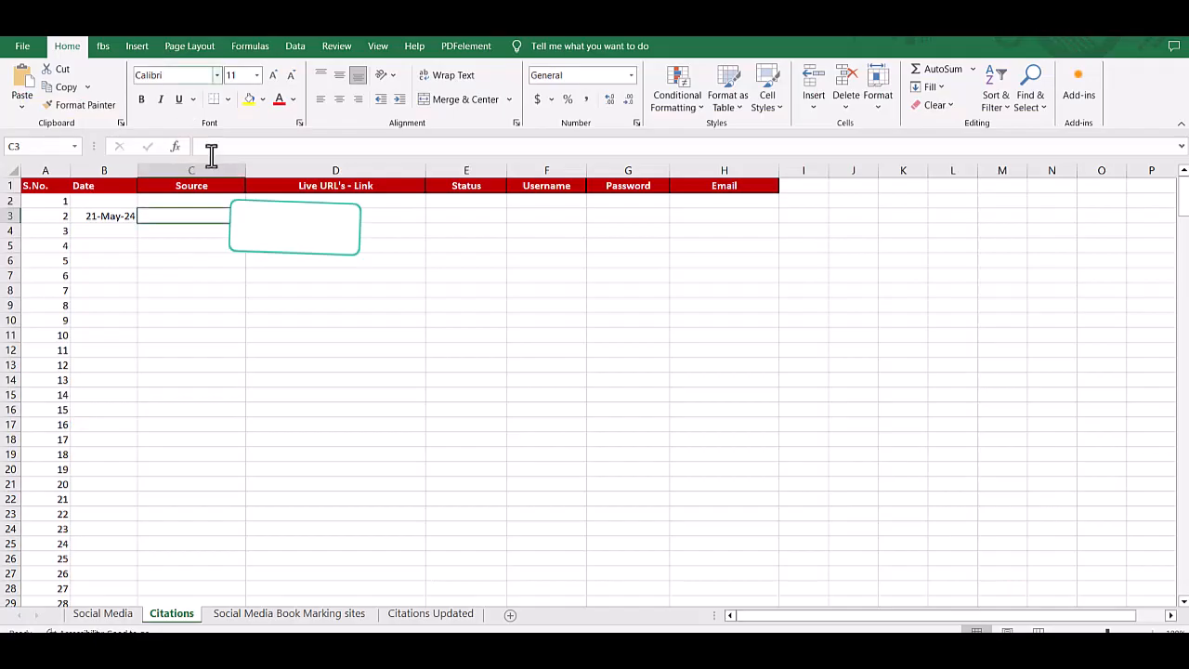
key("ctrl+v")
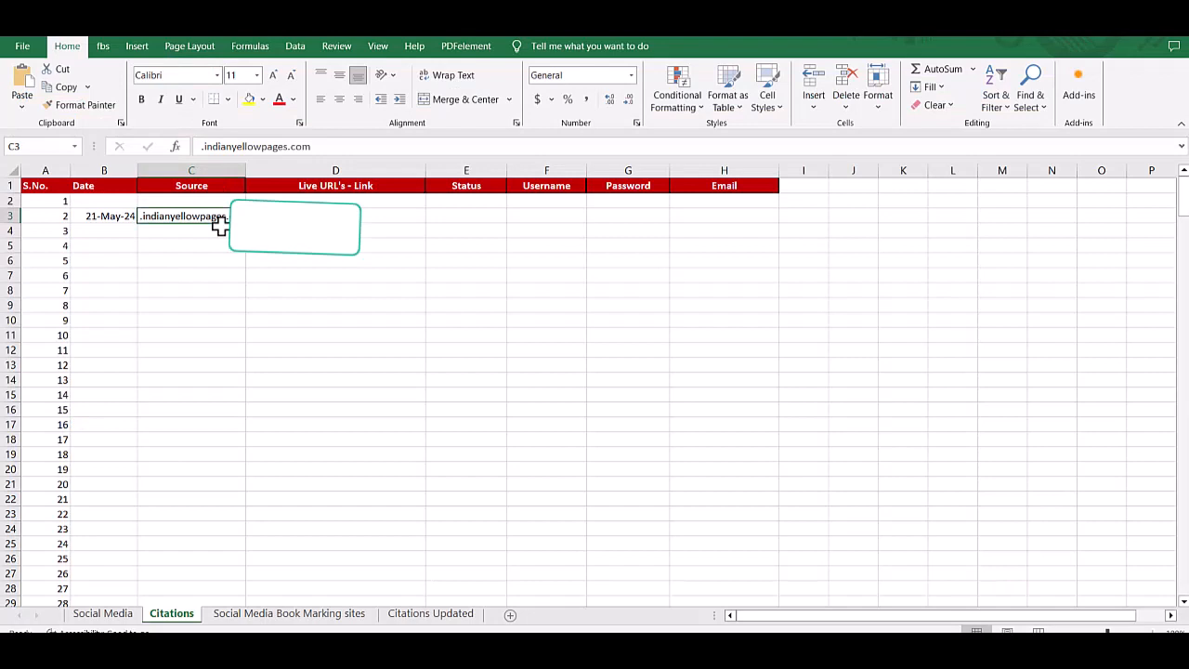
left_click(203, 146)
key("BackSpace")
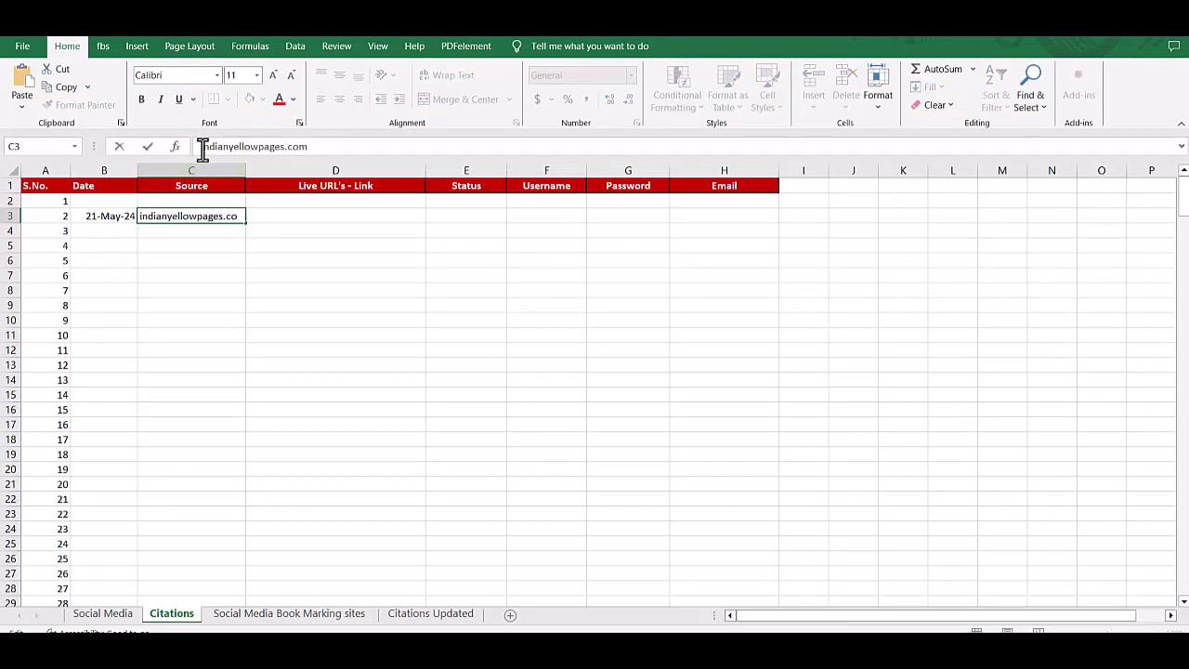
left_click(298, 223)
key("alt+Tab")
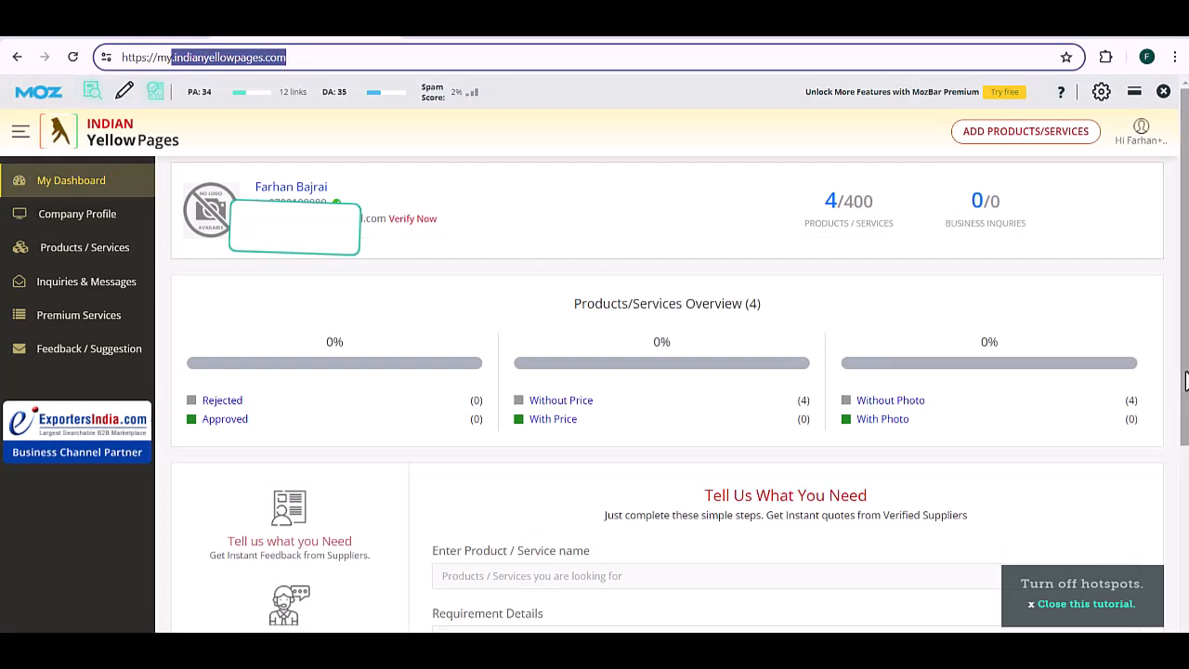
Step: Open the Company Profile business details and set primary business type to Service Provider
left_click_drag(1183, 383, 1184, 564)
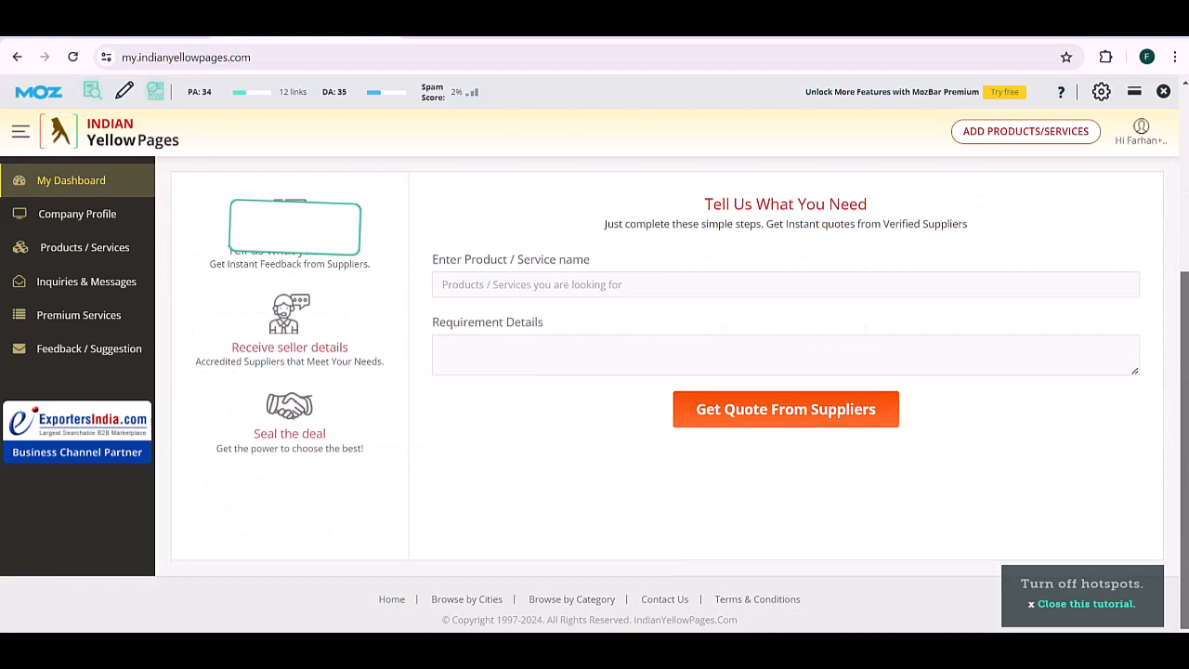
scroll(639, 385, "up", 3)
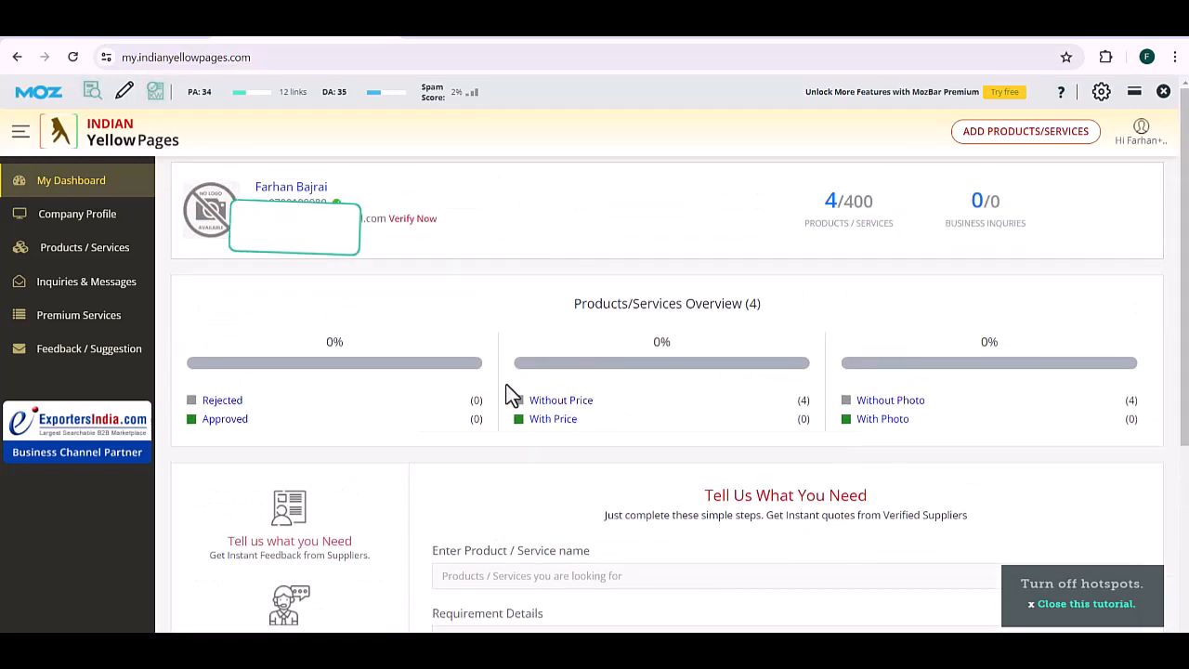
left_click(53, 189)
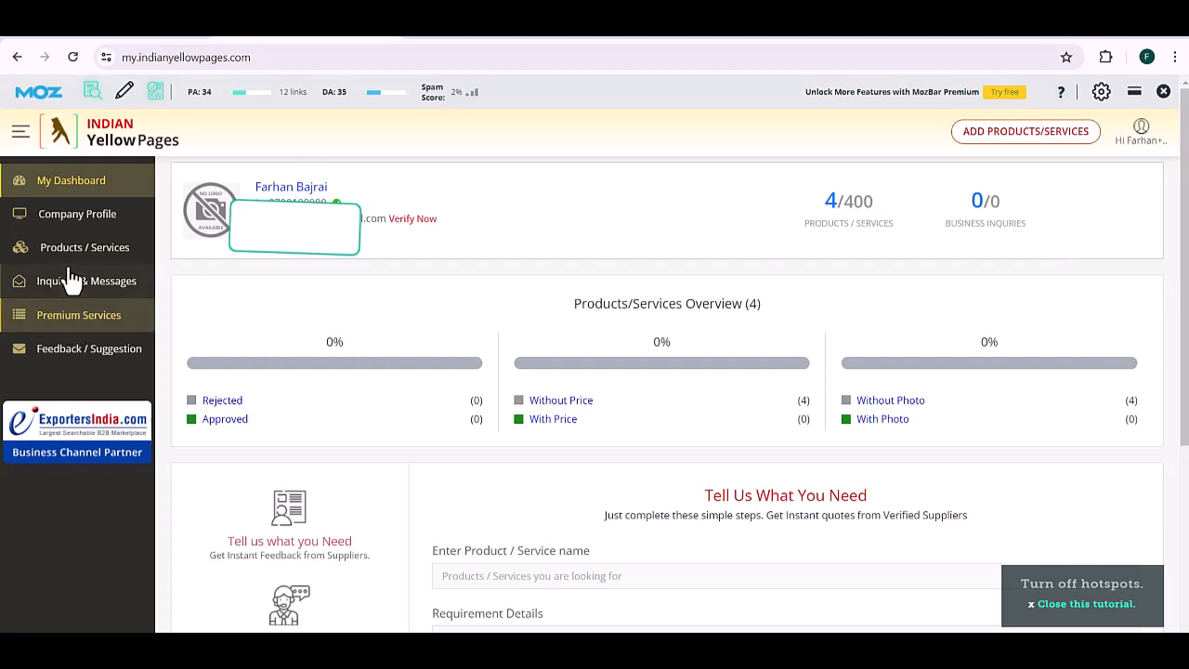
left_click(74, 220)
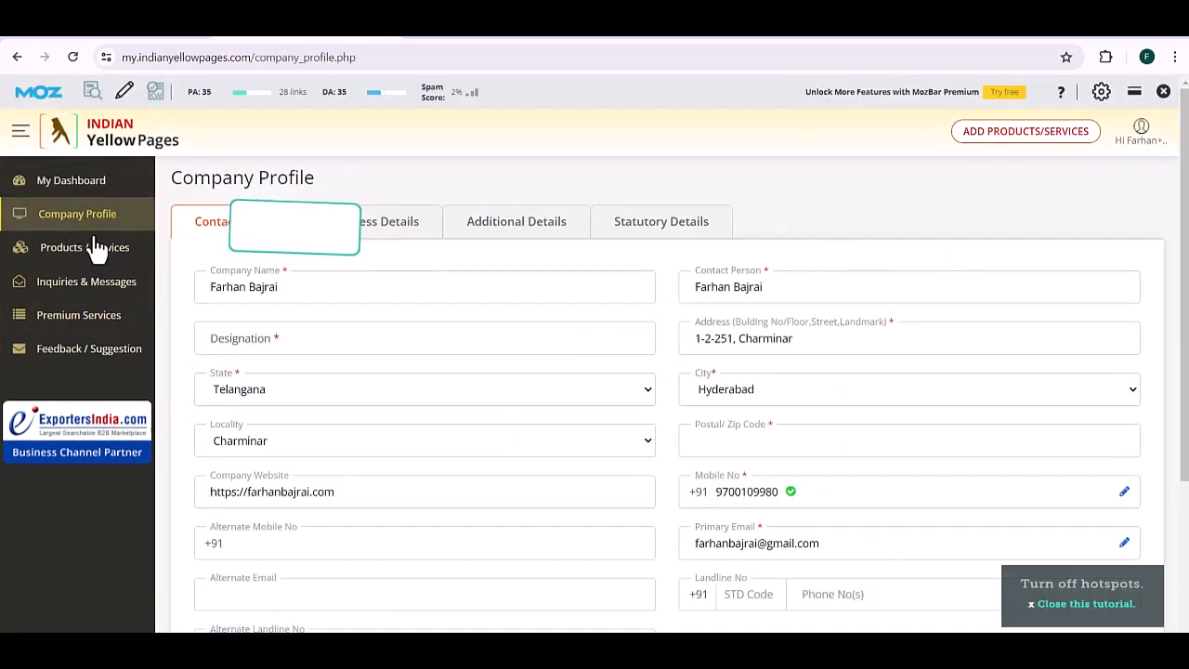
left_click(390, 223)
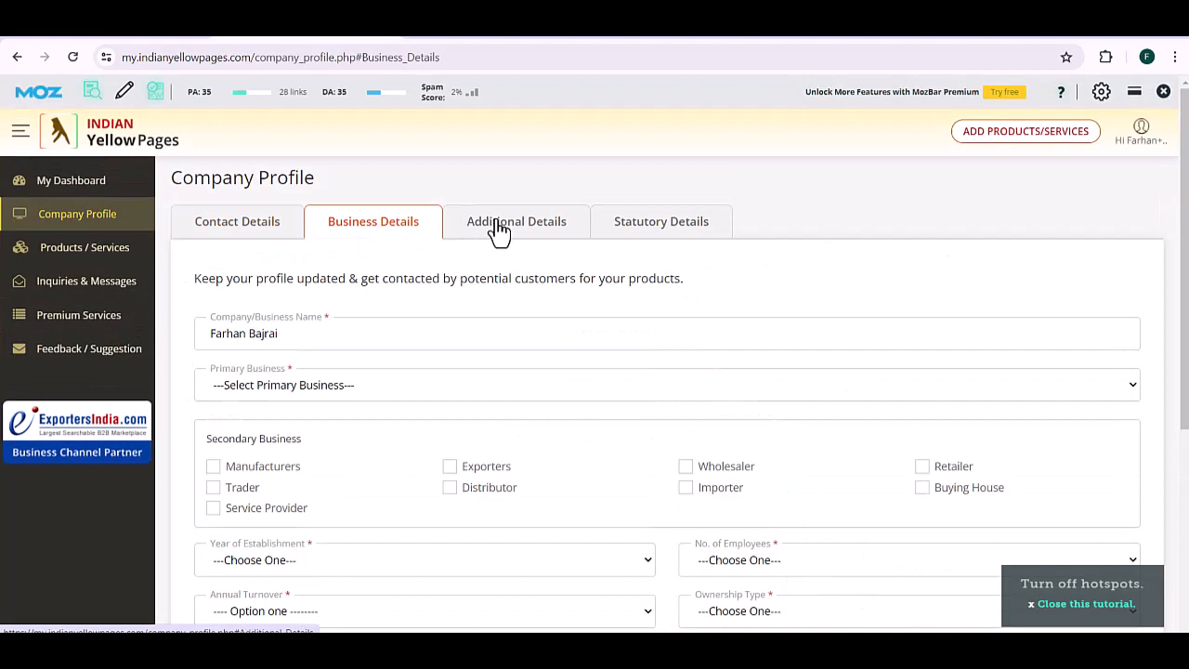
left_click(439, 383)
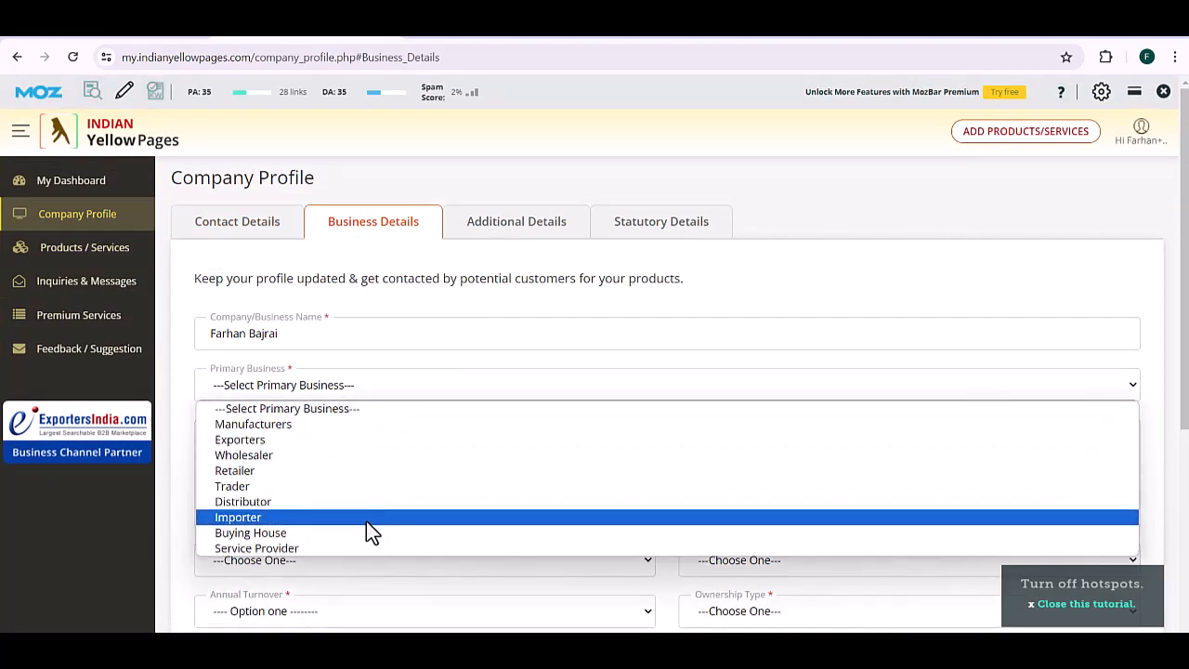
left_click(362, 547)
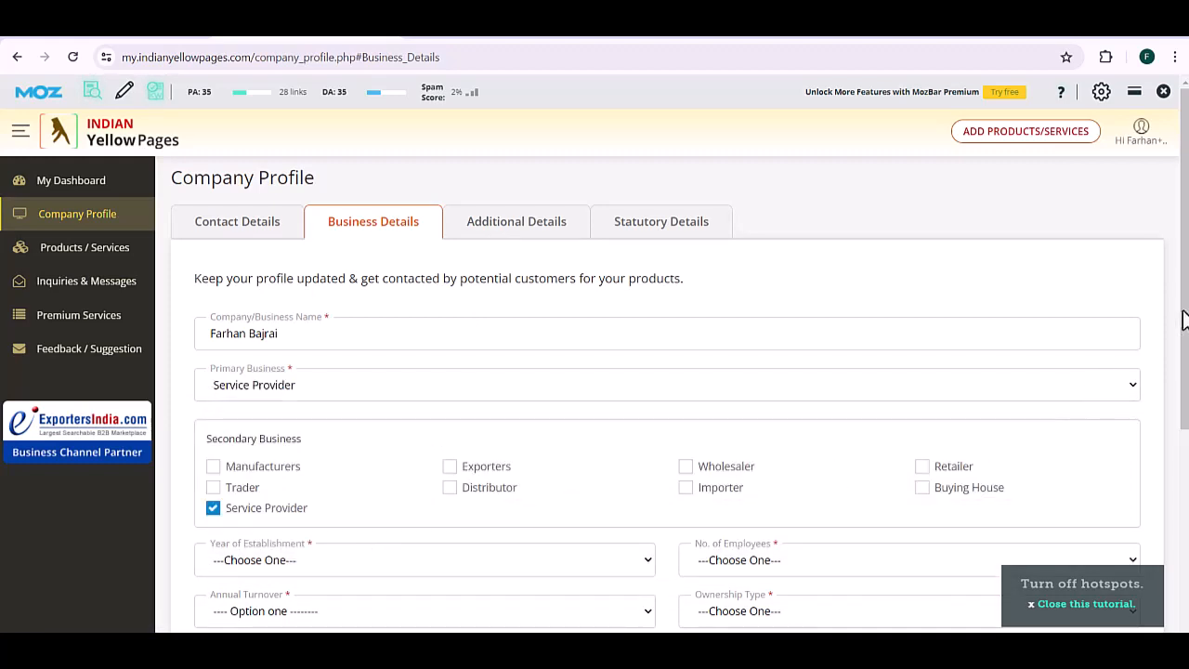
left_click_drag(1184, 327, 1186, 554)
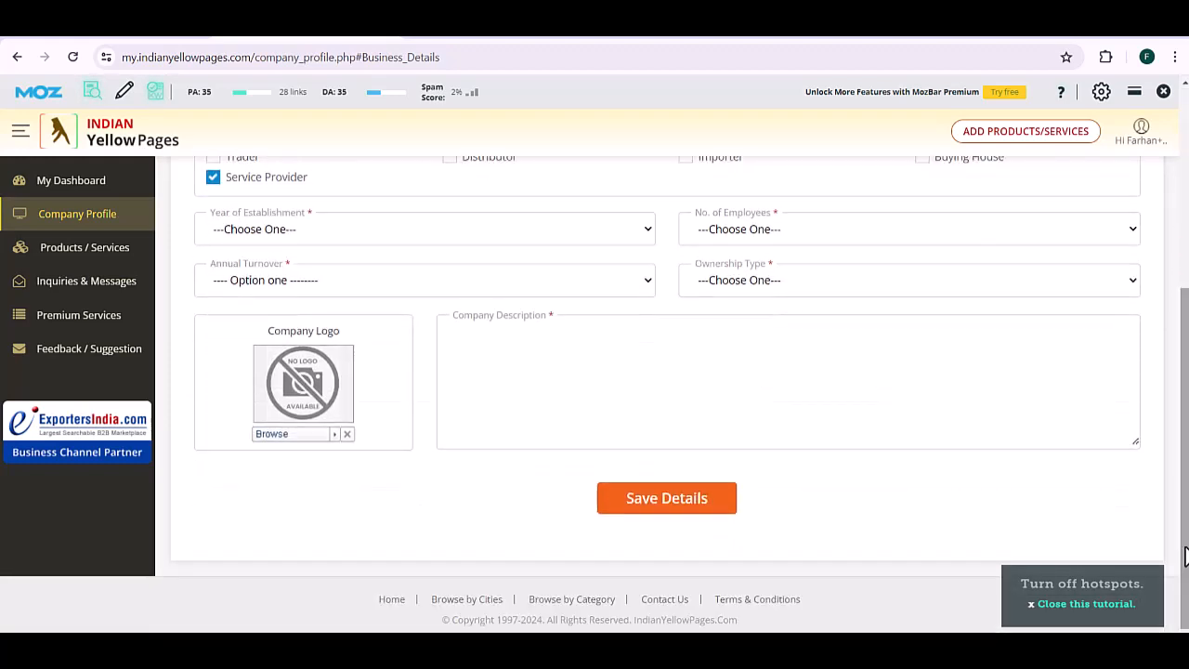
left_click(695, 504)
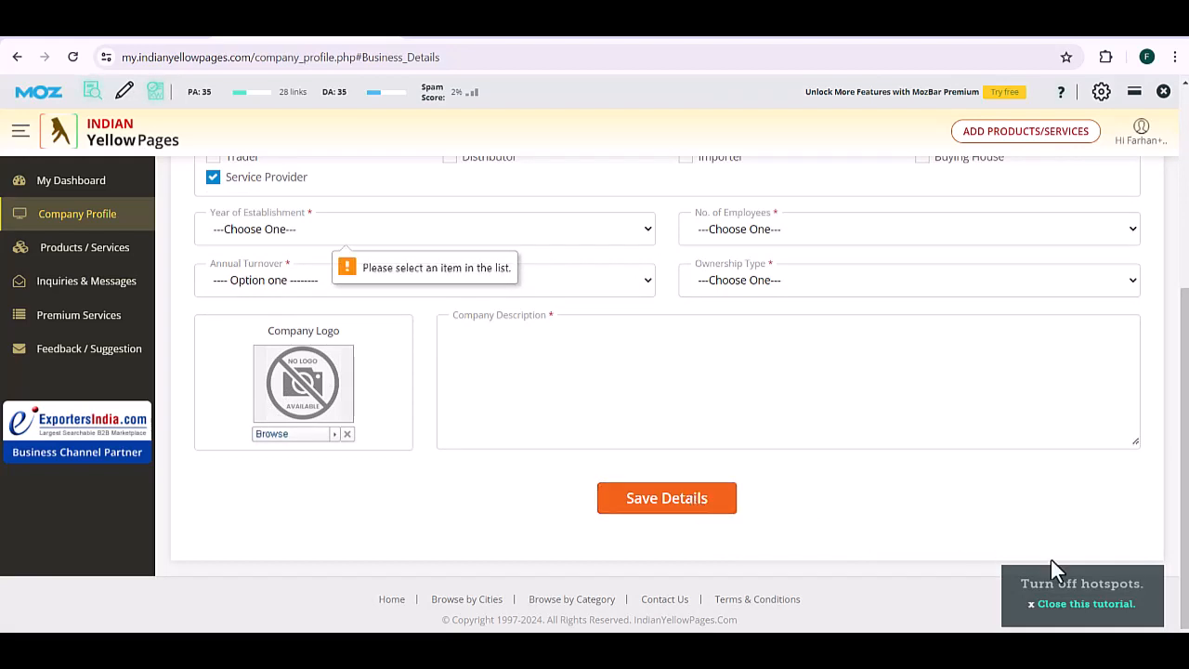
left_click(1097, 606)
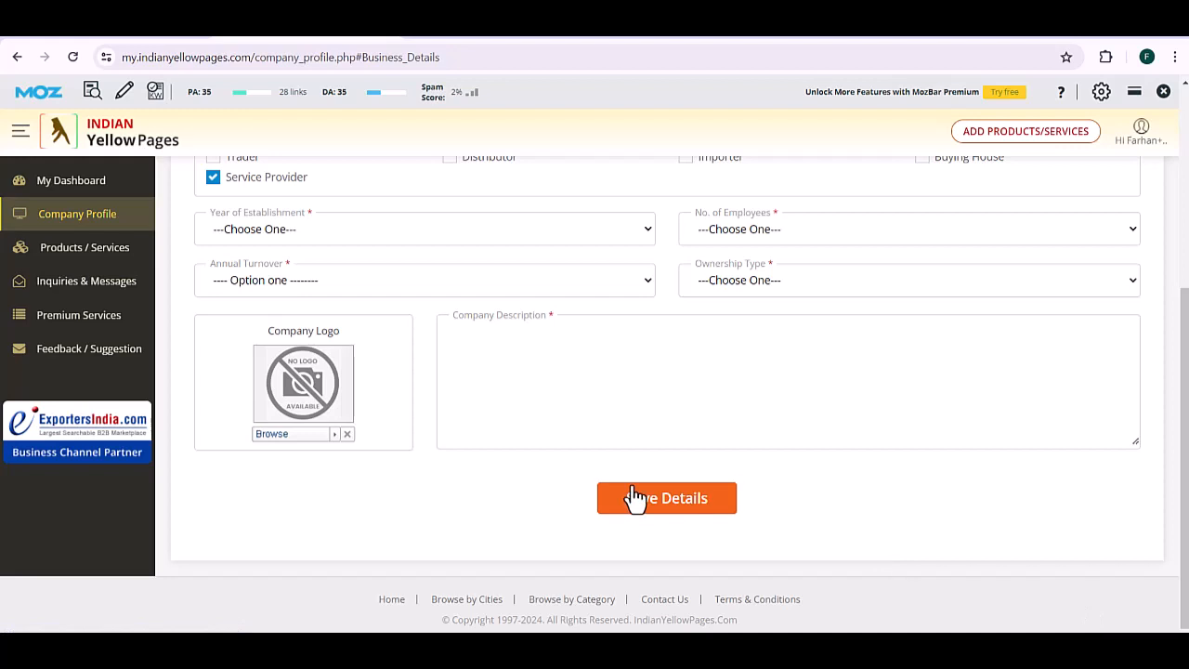
Step: Set established 2010, Below 20 employees, Individual ownership and turnover Below Rs. 0.5 Crore
left_click(296, 225)
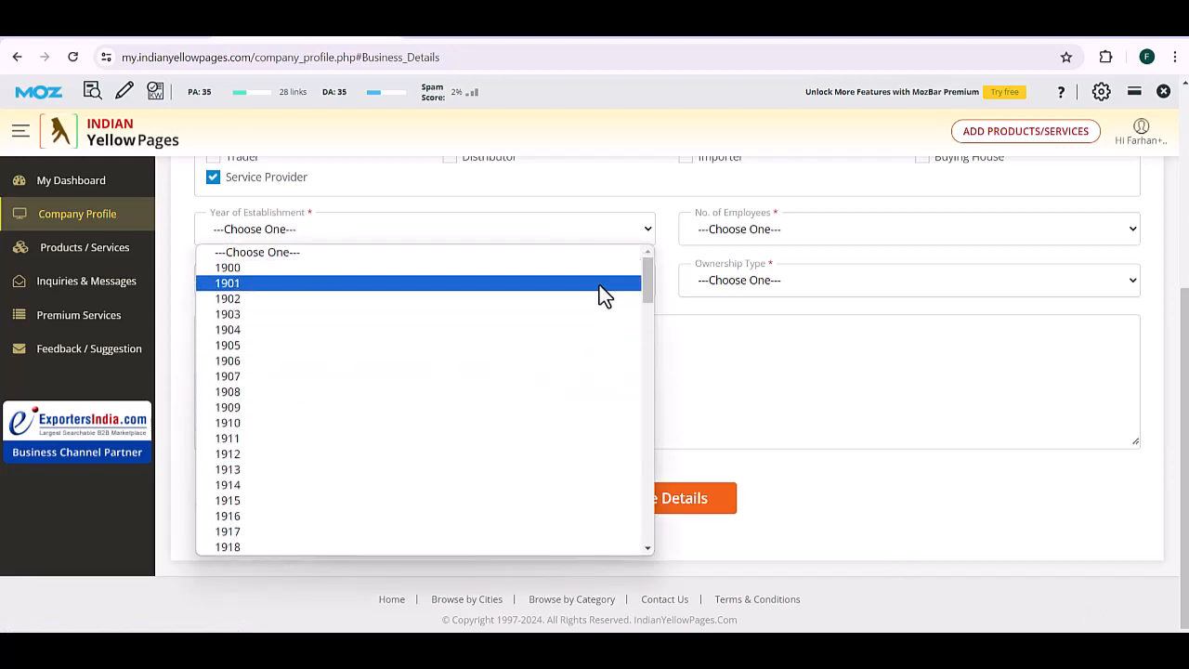
left_click_drag(647, 285, 682, 528)
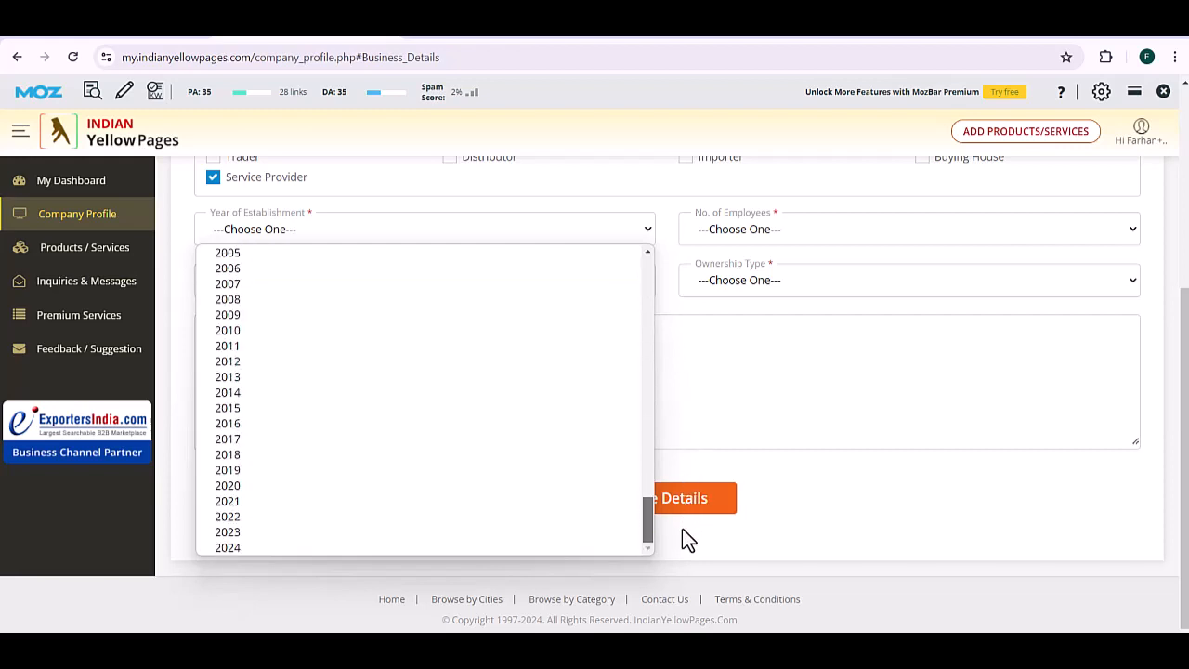
left_click(242, 327)
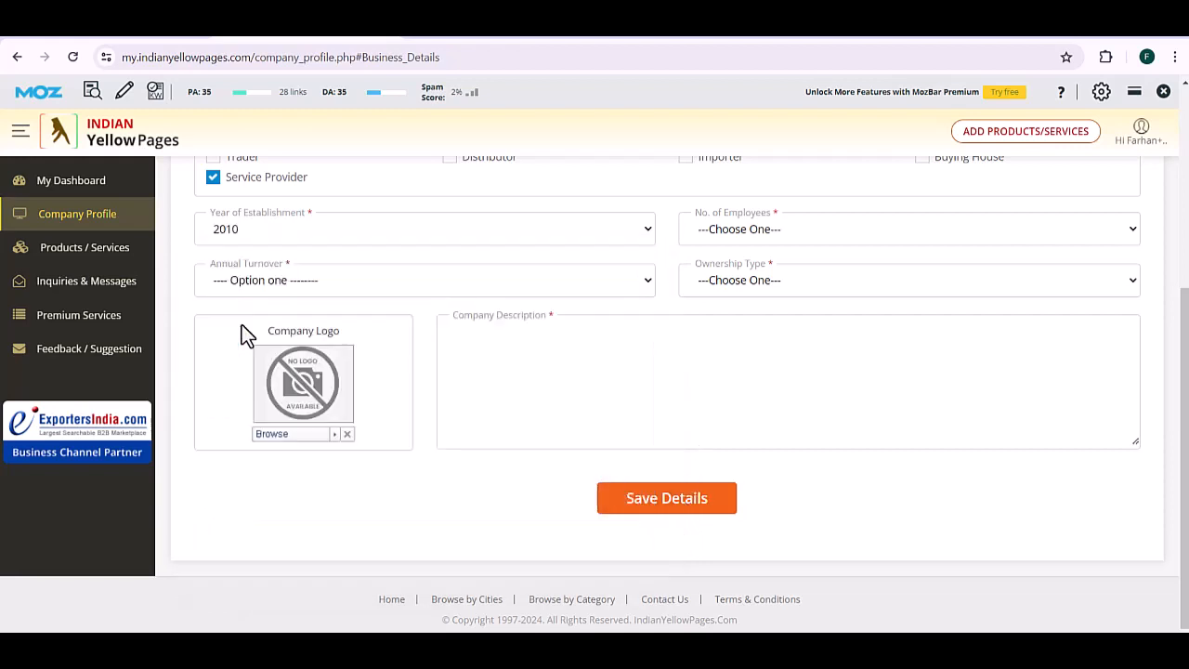
left_click(820, 232)
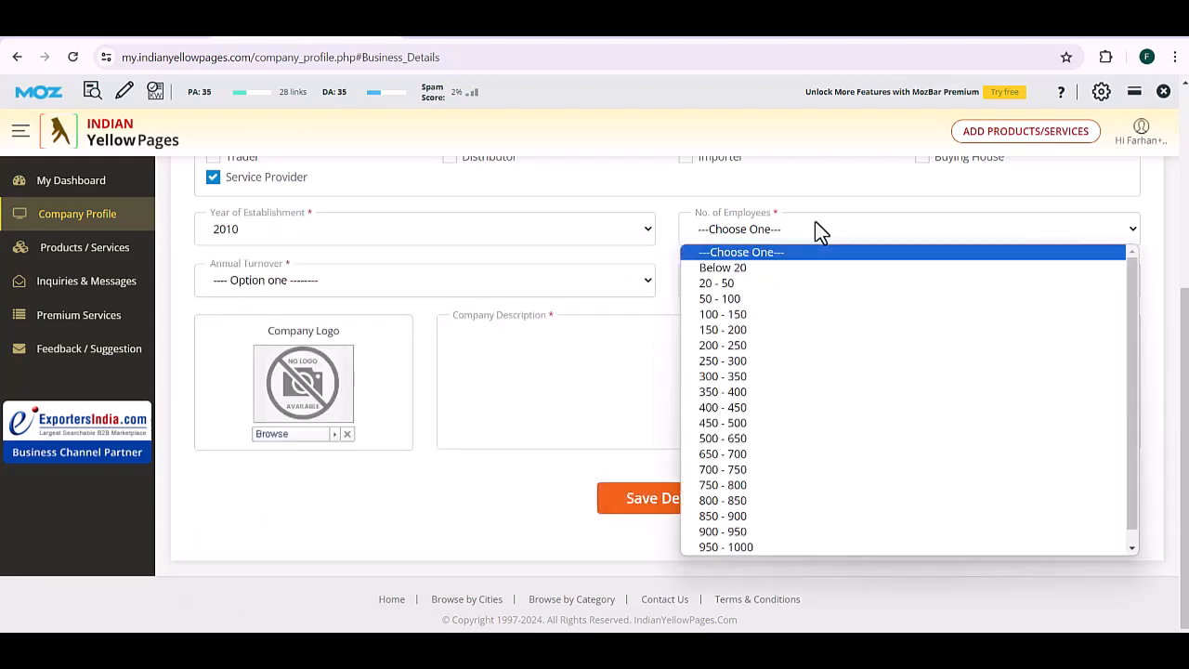
left_click(788, 267)
left_click(754, 284)
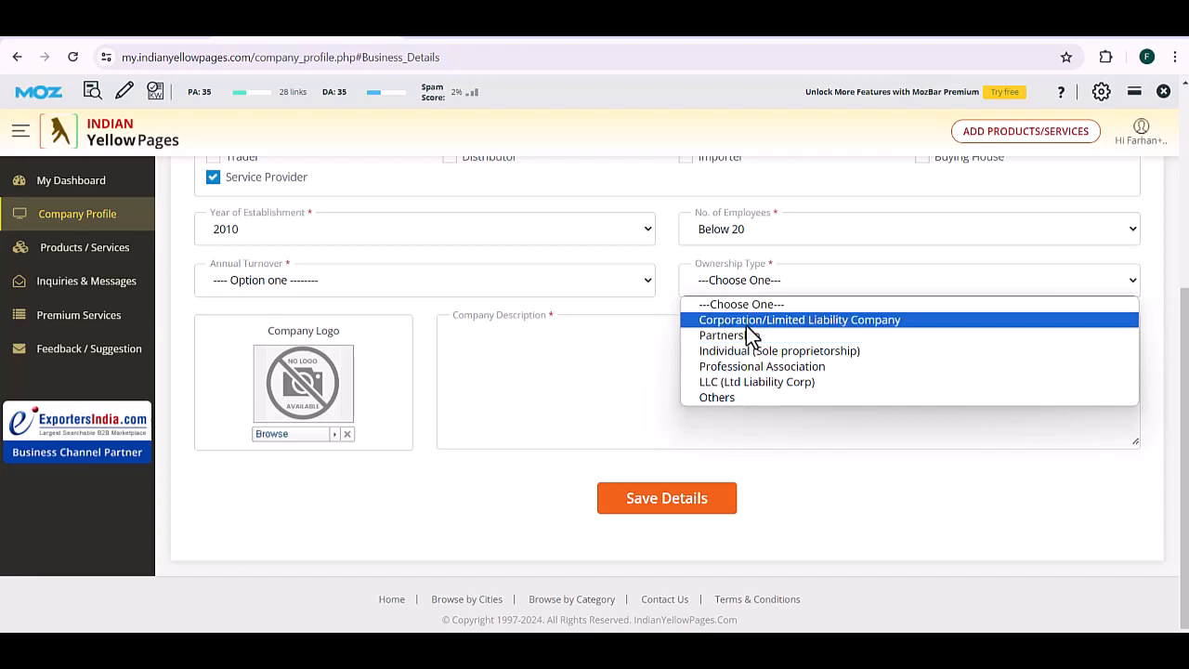
left_click(748, 353)
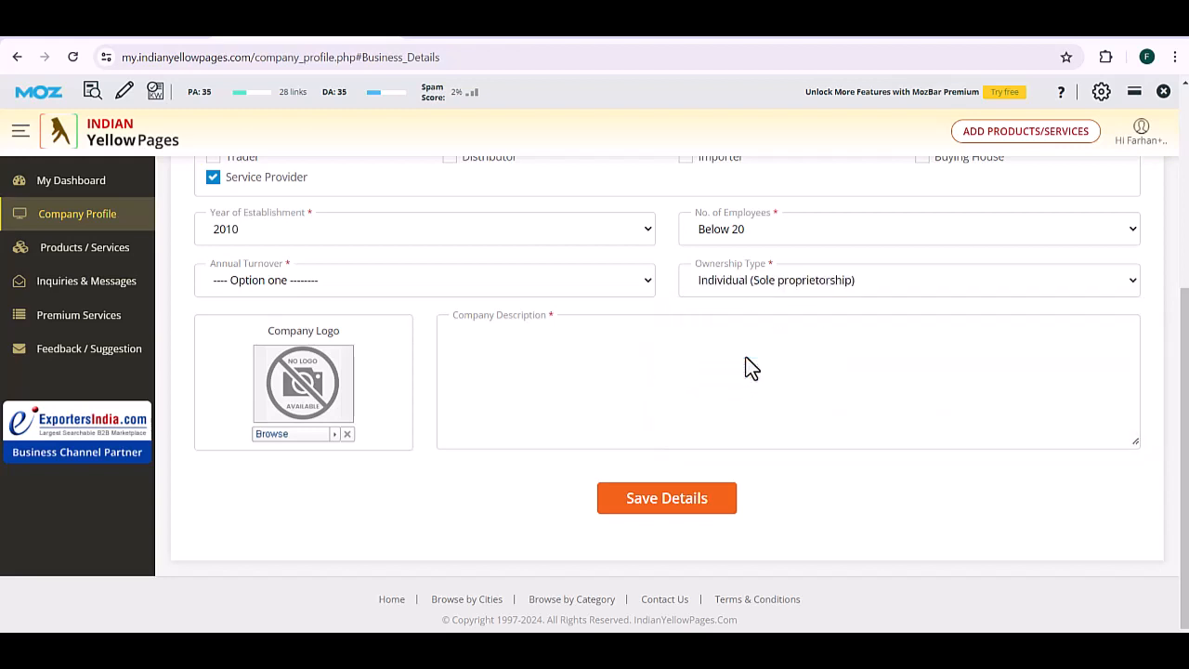
left_click(406, 289)
left_click(400, 326)
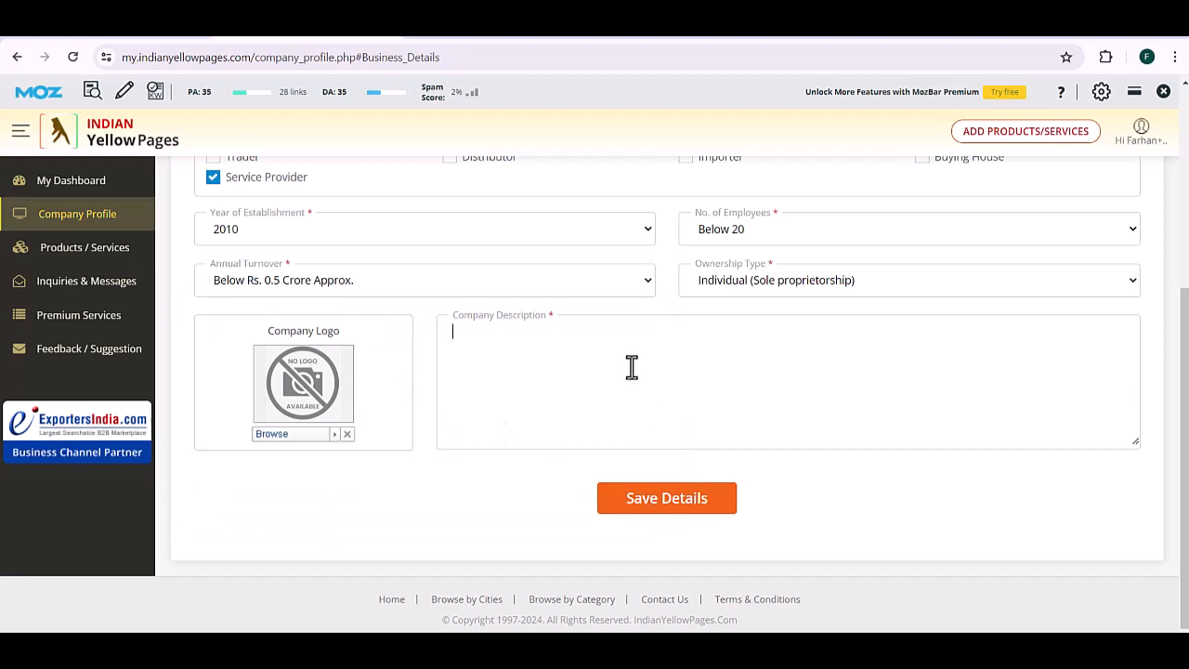
Step: Paste in the SEO-agency company description and save the business details
type(".indianyellowpages.com")
key("ctrl+a")
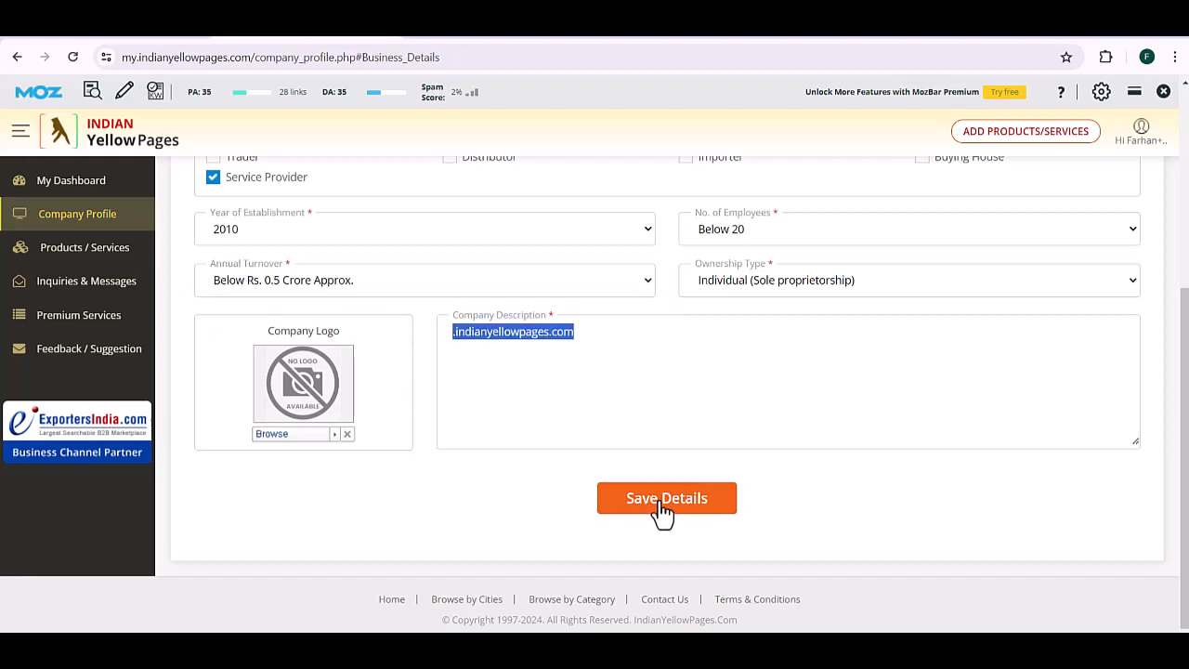
type("F")
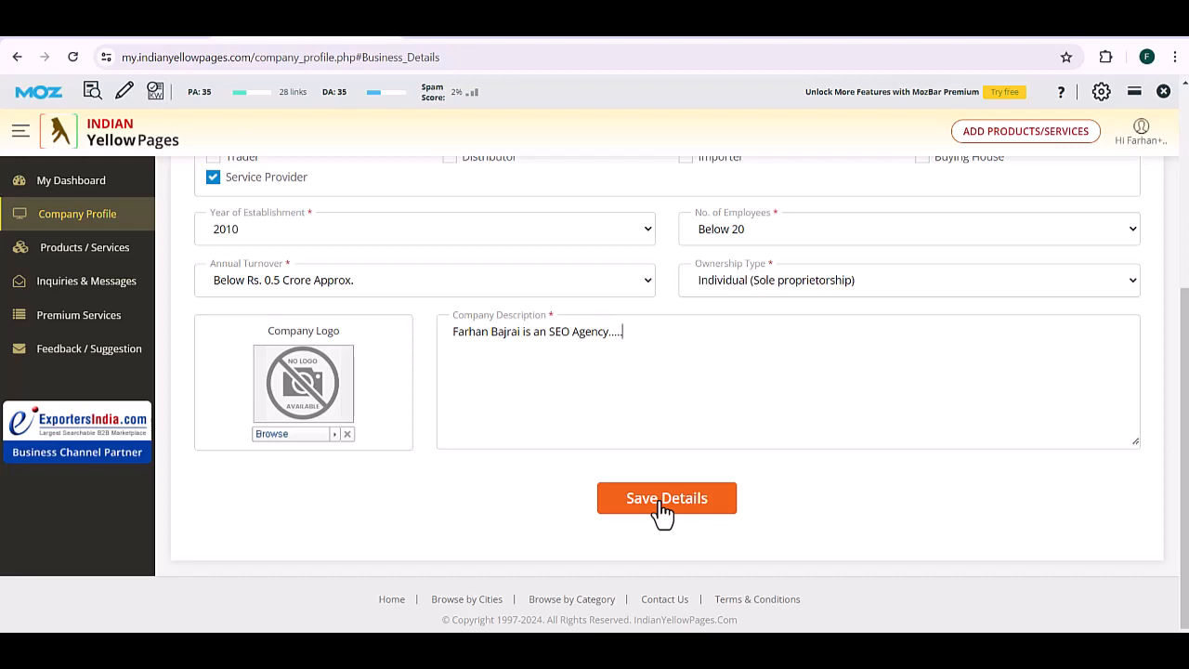
left_click(662, 499)
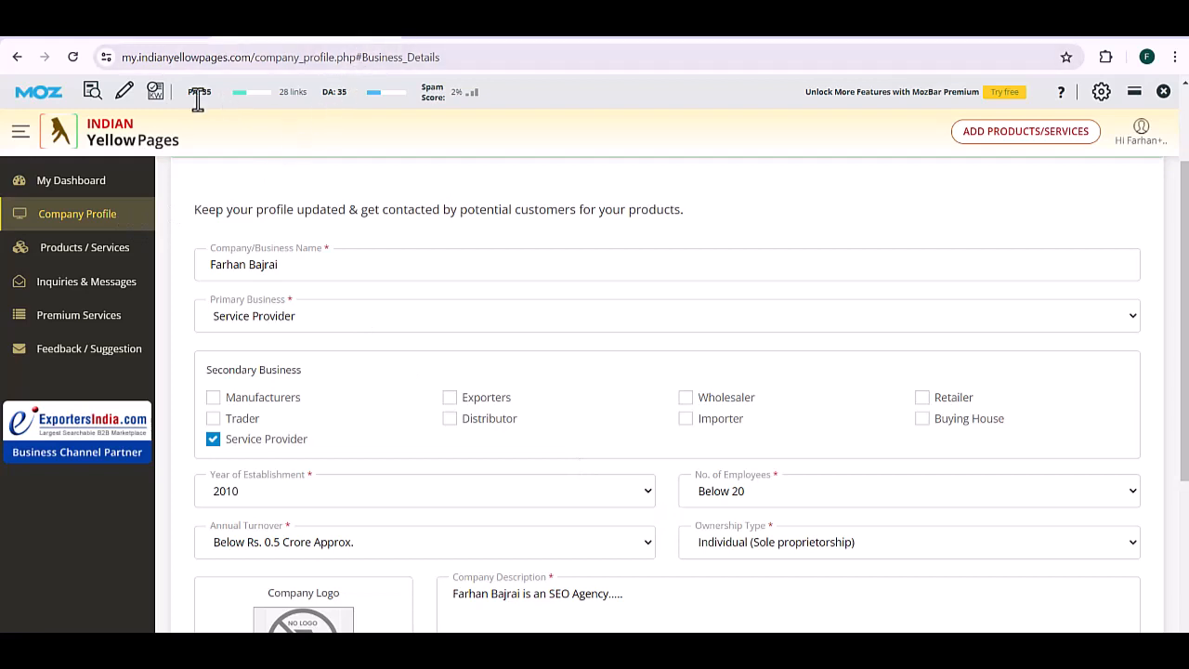
Step: Open the site home page in a new tab, search the directory for the business name, then return to My Dashboard
right_click(97, 128)
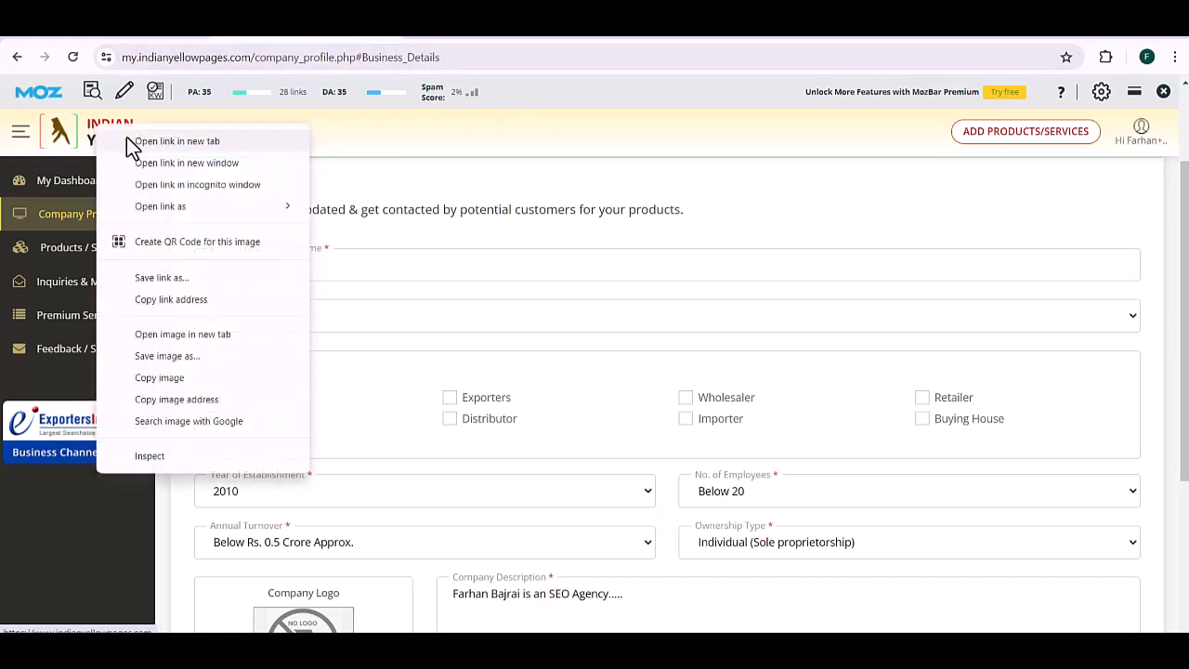
left_click(139, 141)
left_click(473, 39)
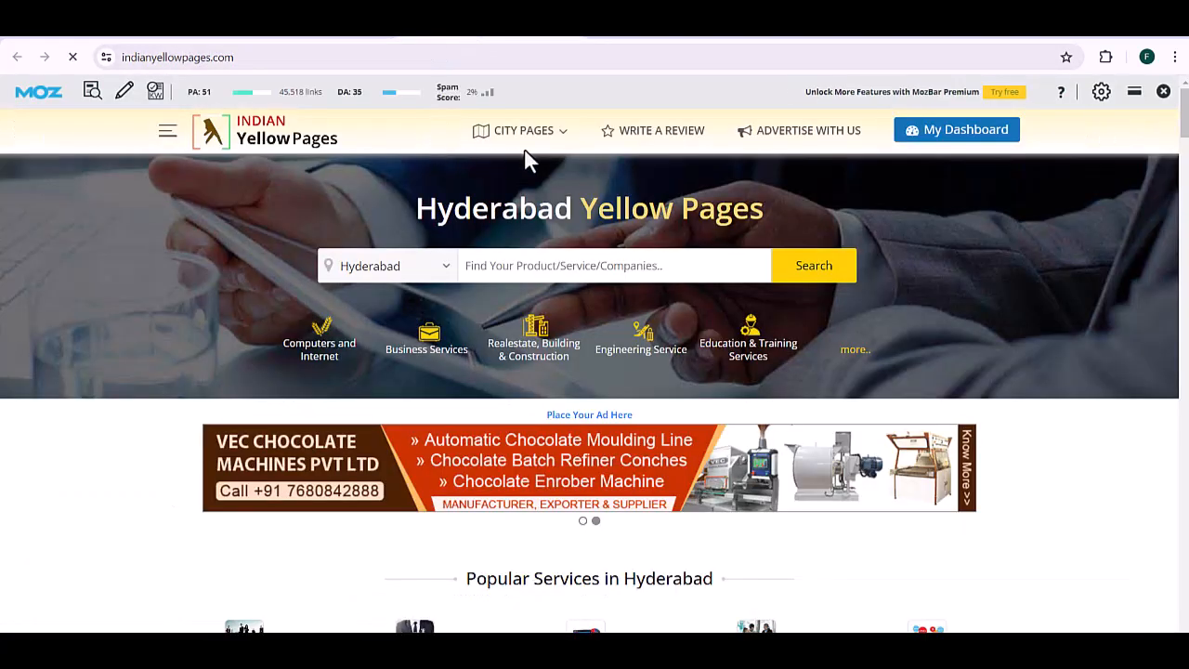
left_click(686, 265)
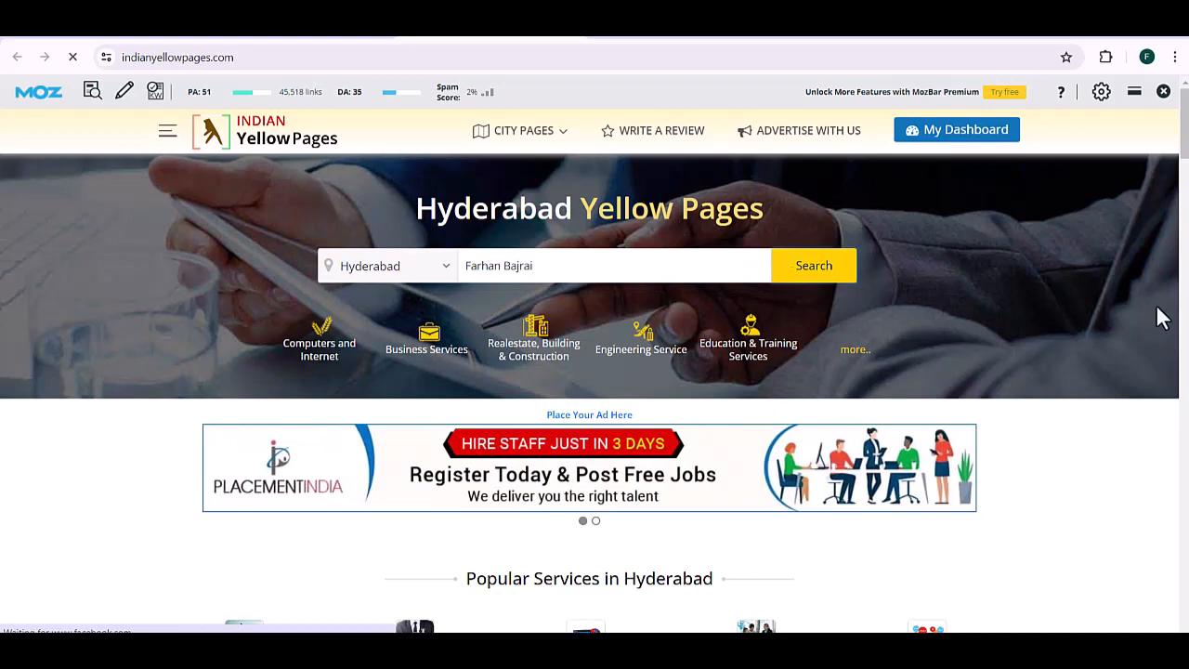
scroll(1184, 134, "down", 6)
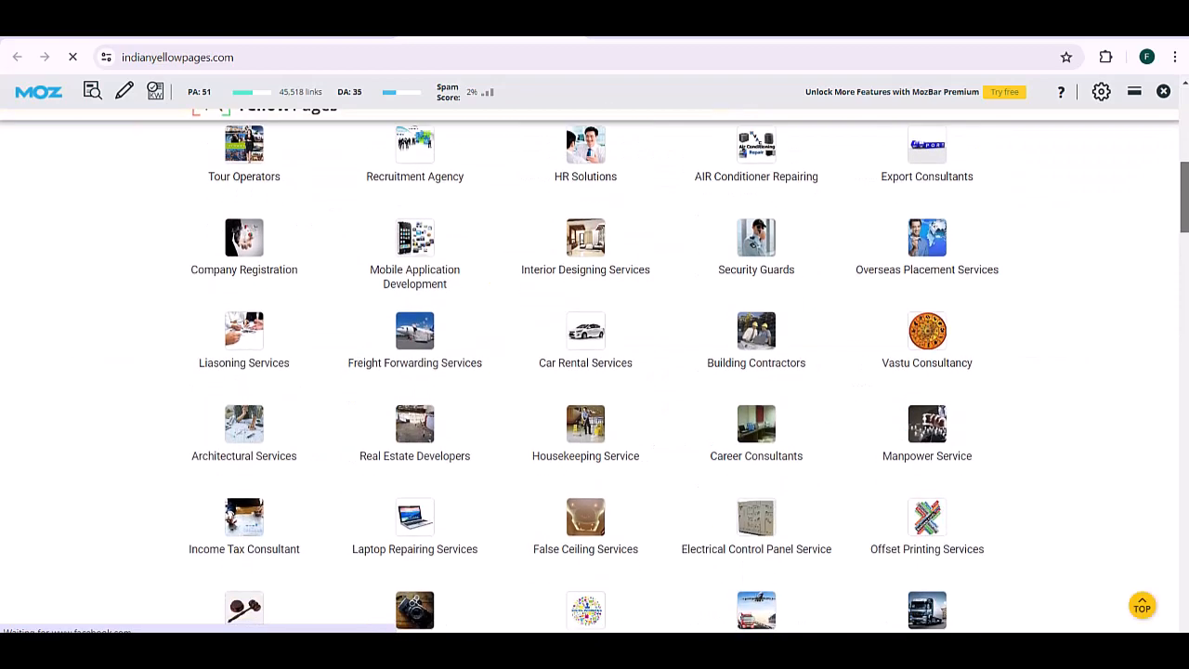
scroll(1184, 134, "up", 6)
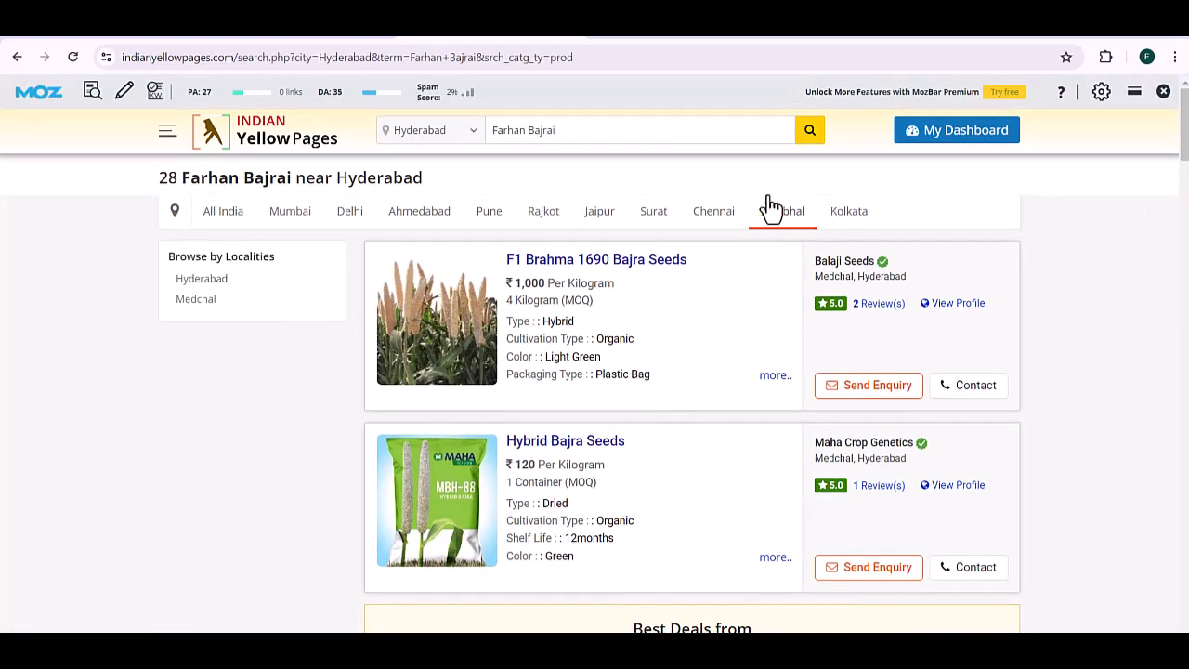
left_click(926, 141)
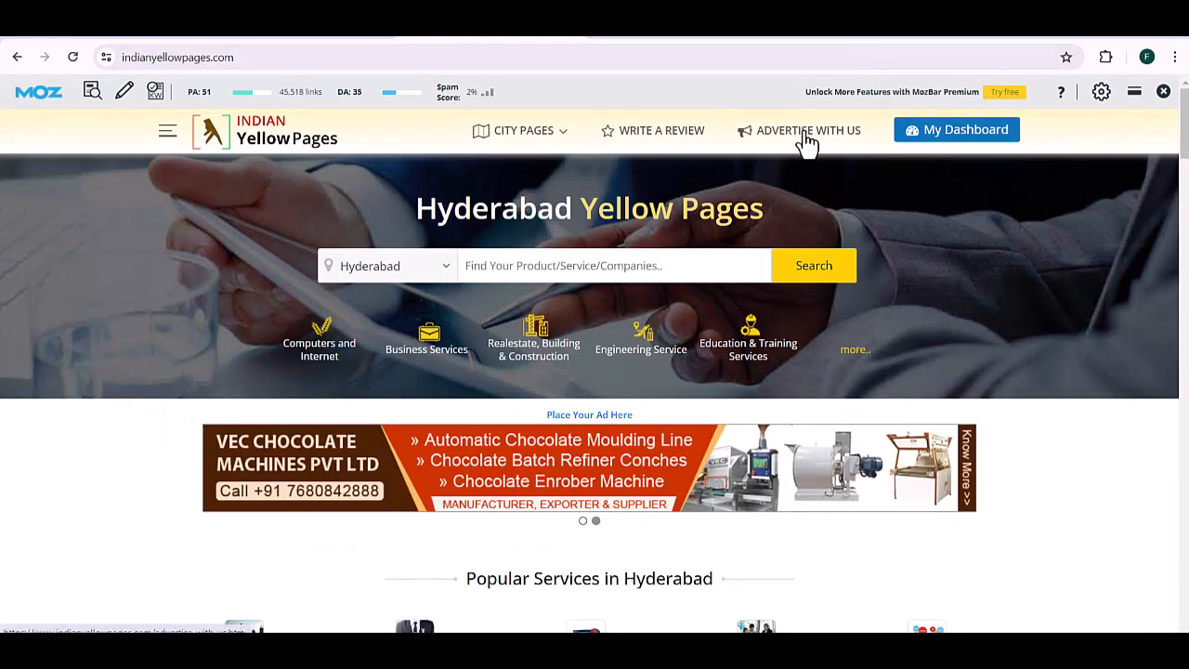
Step: Look through the Advertise With Us premium plans, then open the profile's Statutory Details section
left_click(804, 133)
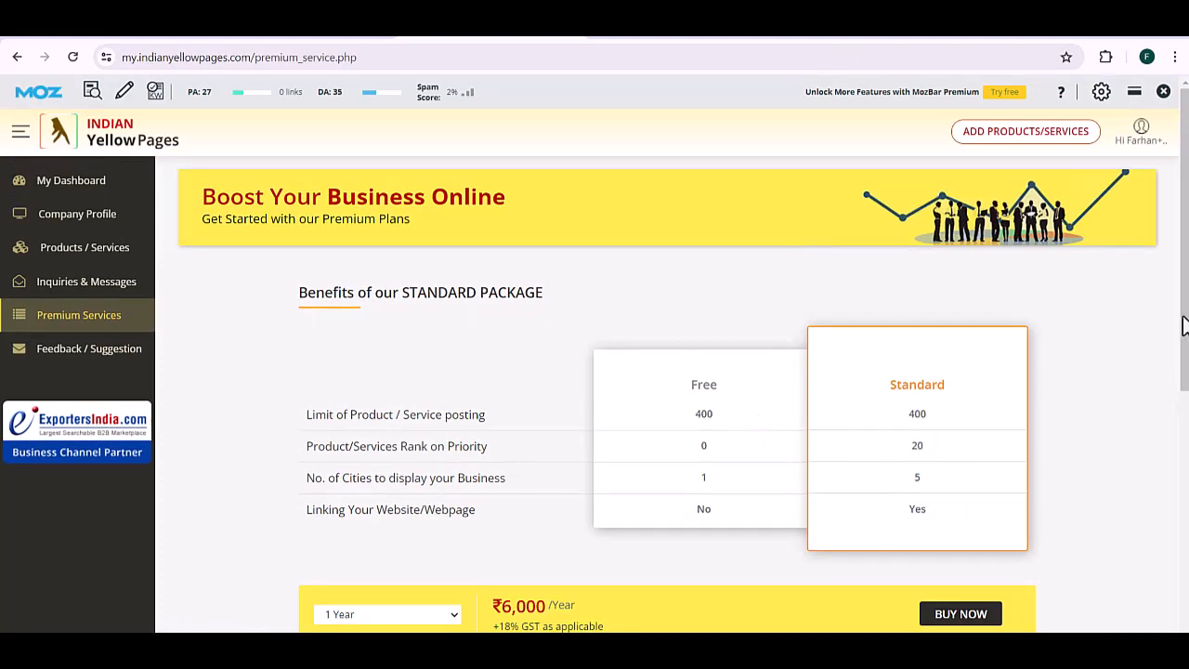
left_click_drag(1184, 326, 1184, 228)
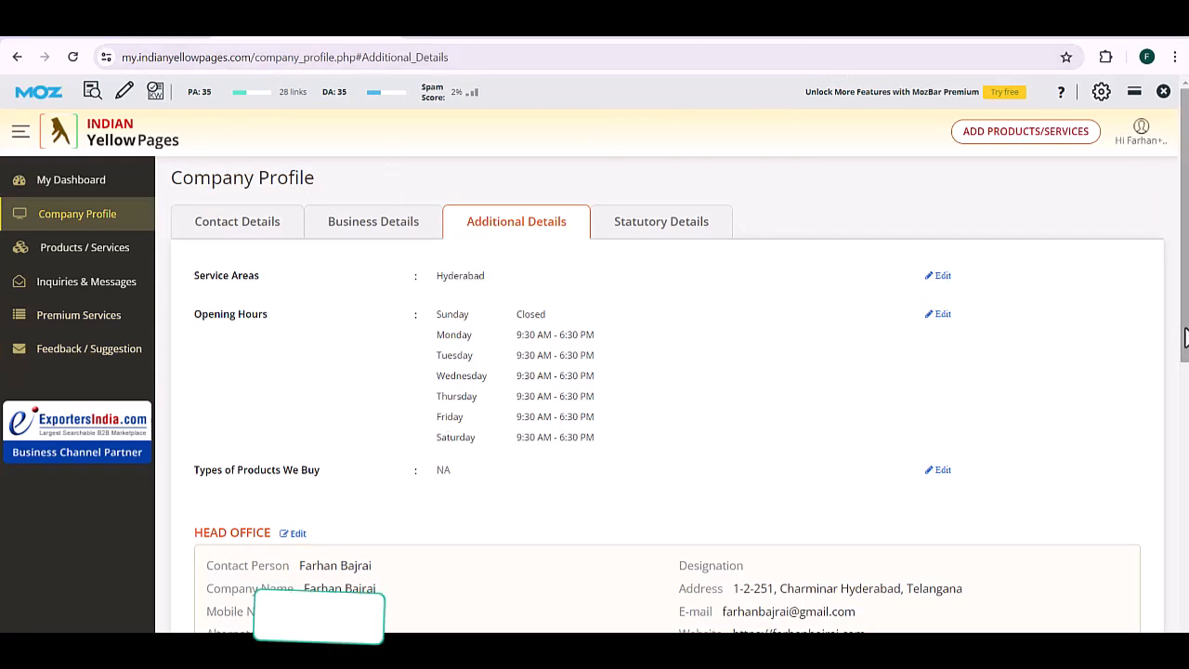
scroll(1185, 337, "down", 3)
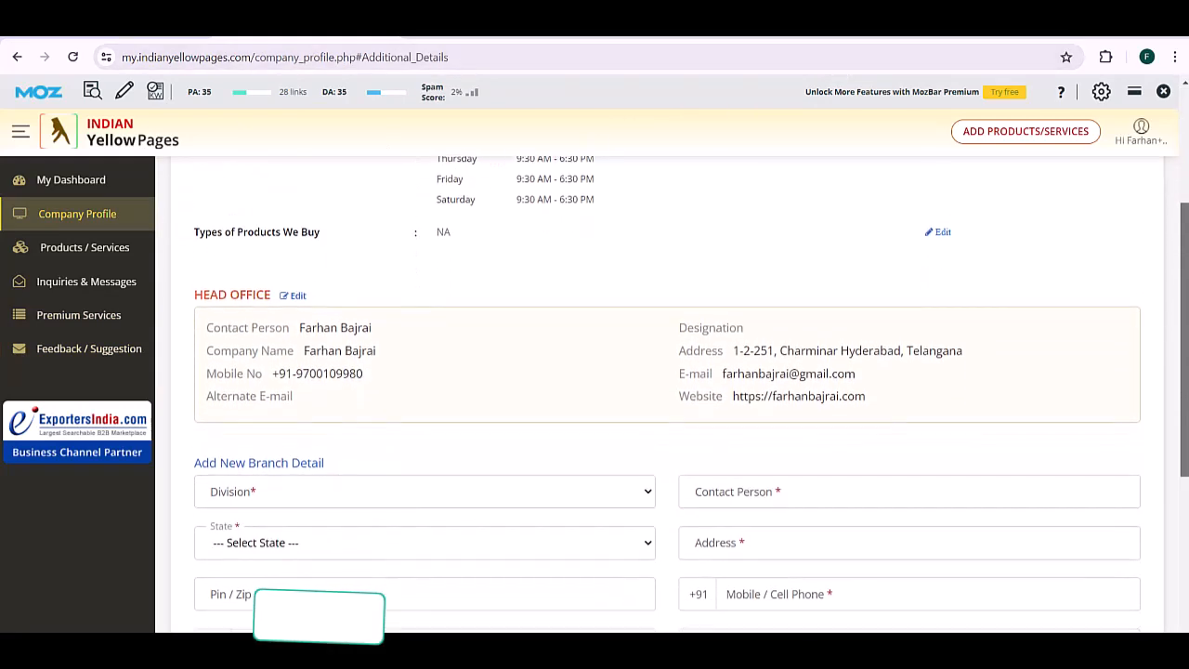
scroll(691, 397, "down", 2)
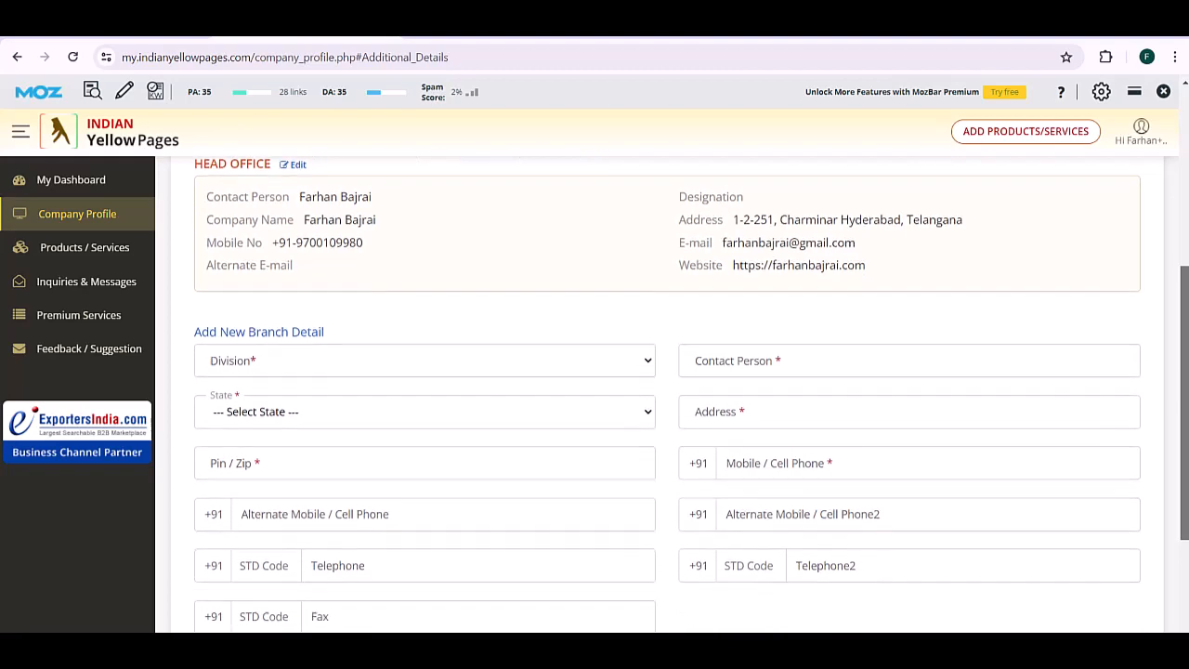
scroll(668, 371, "up", 6)
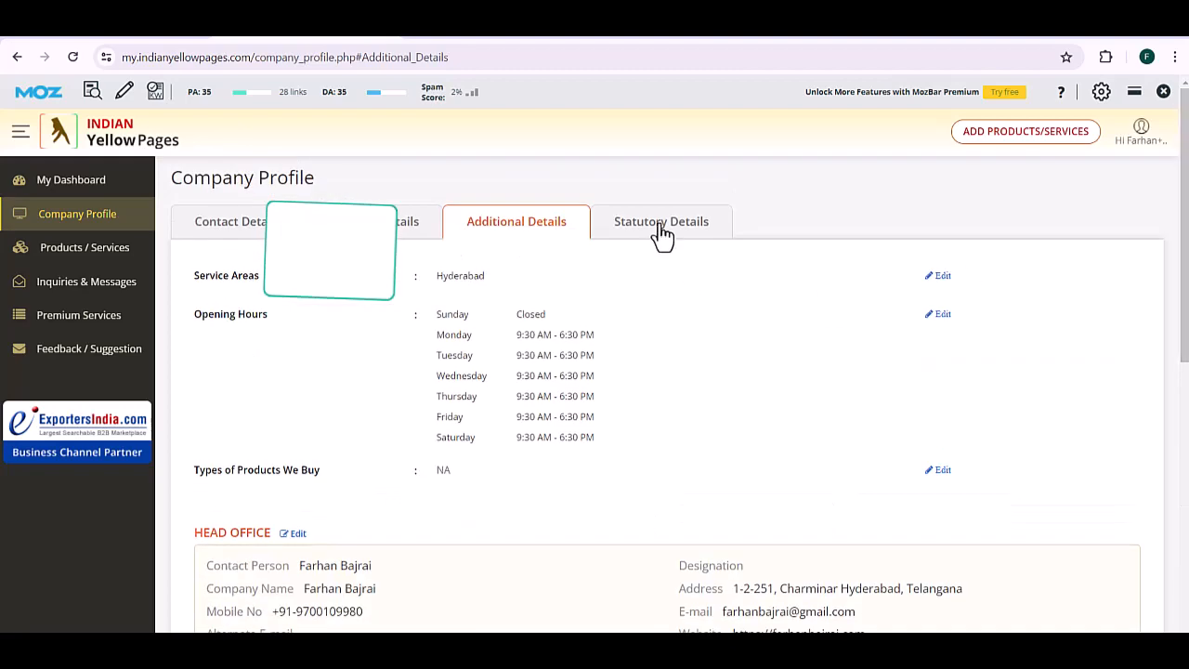
left_click(661, 227)
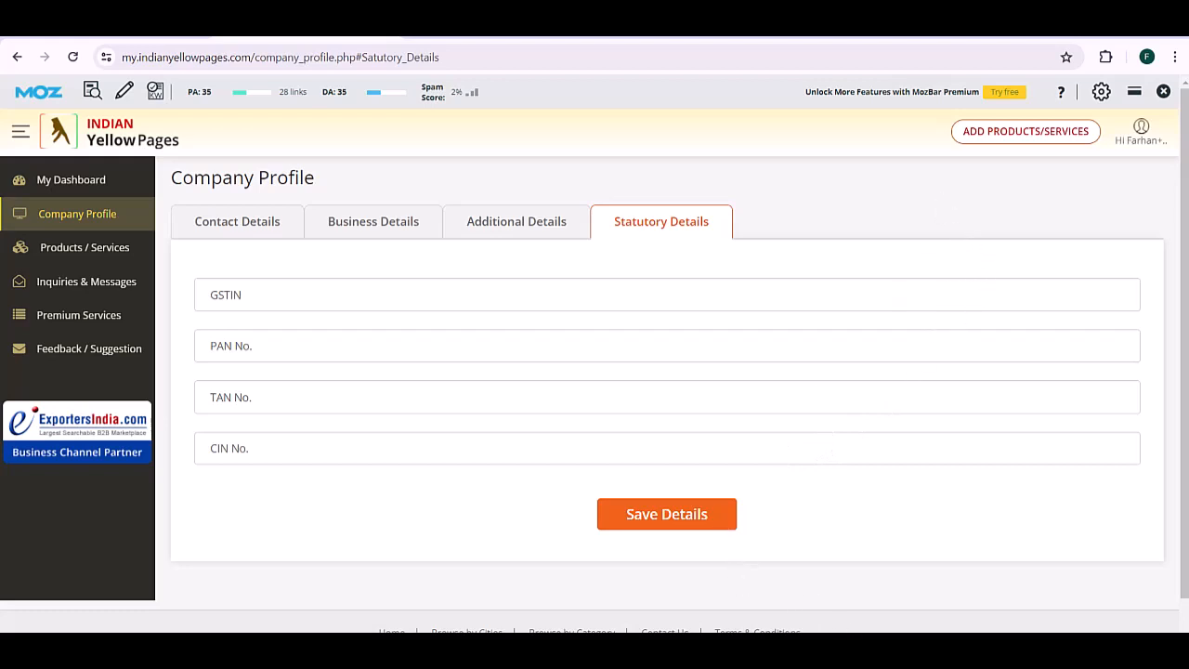
Step: Set row 3's status to Not Approved and enter the account username in F3
key("alt+Tab")
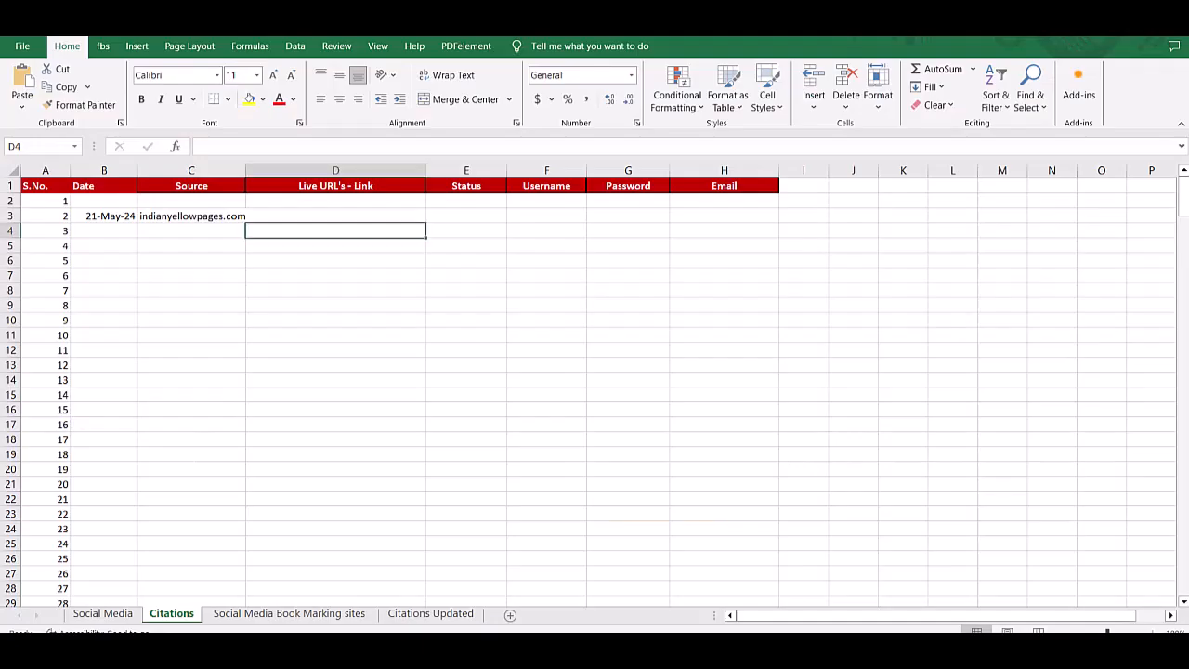
left_click(301, 216)
left_click(470, 210)
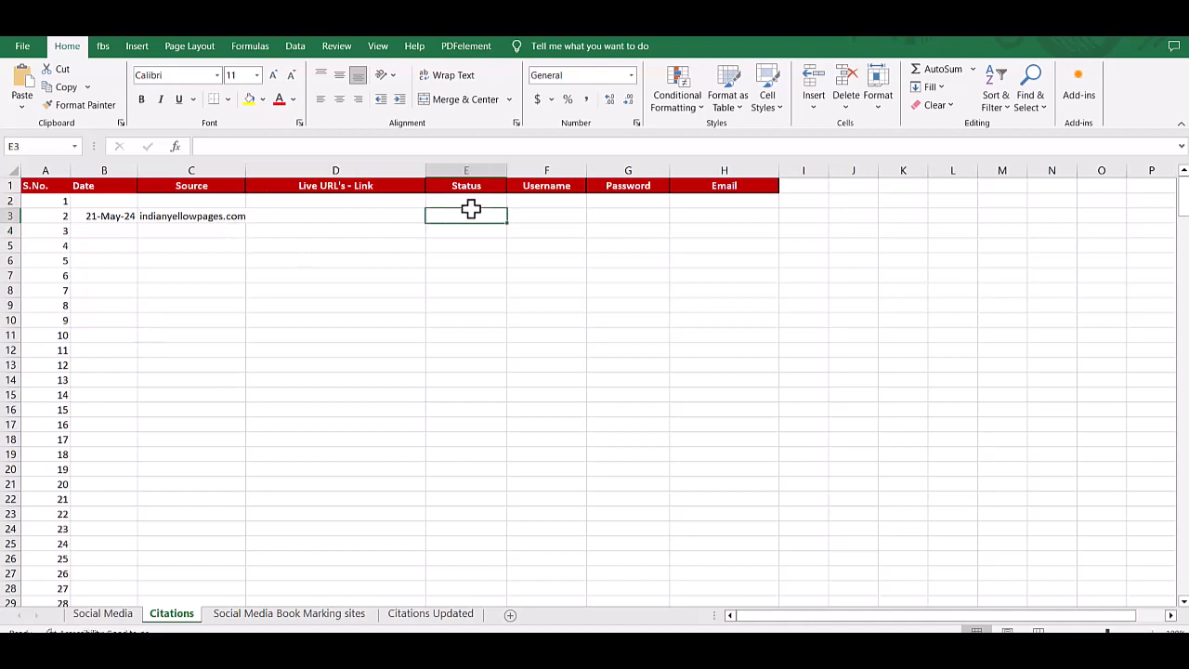
type("Not Approved")
key("Tab")
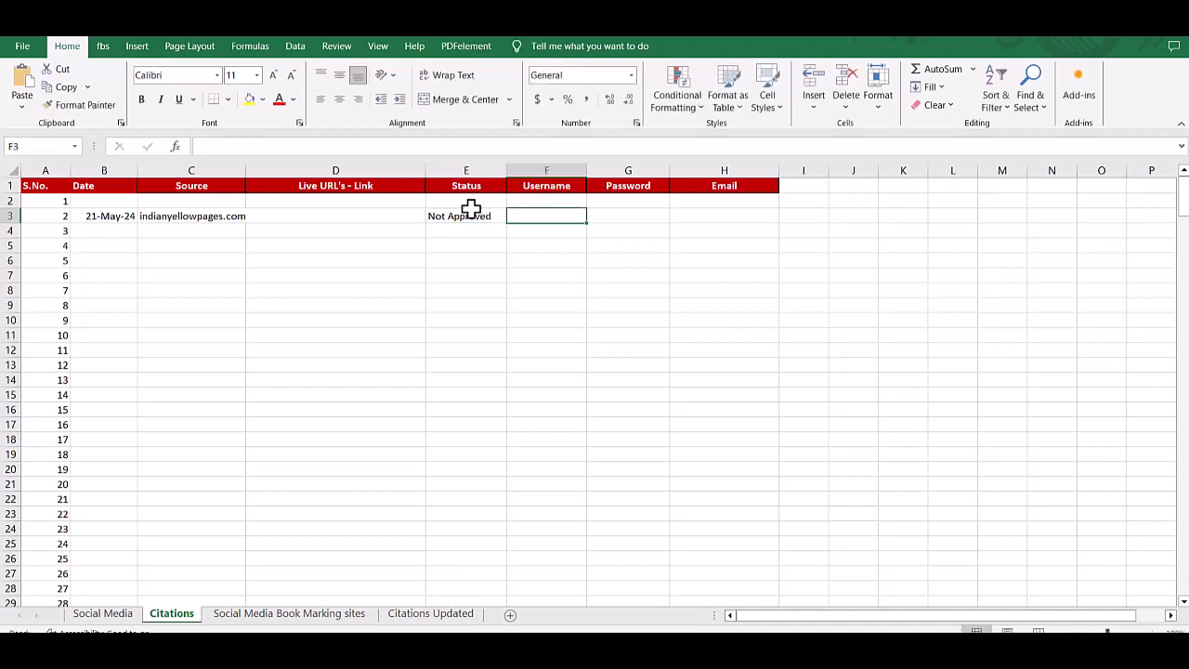
type("farhan")
key("Tab")
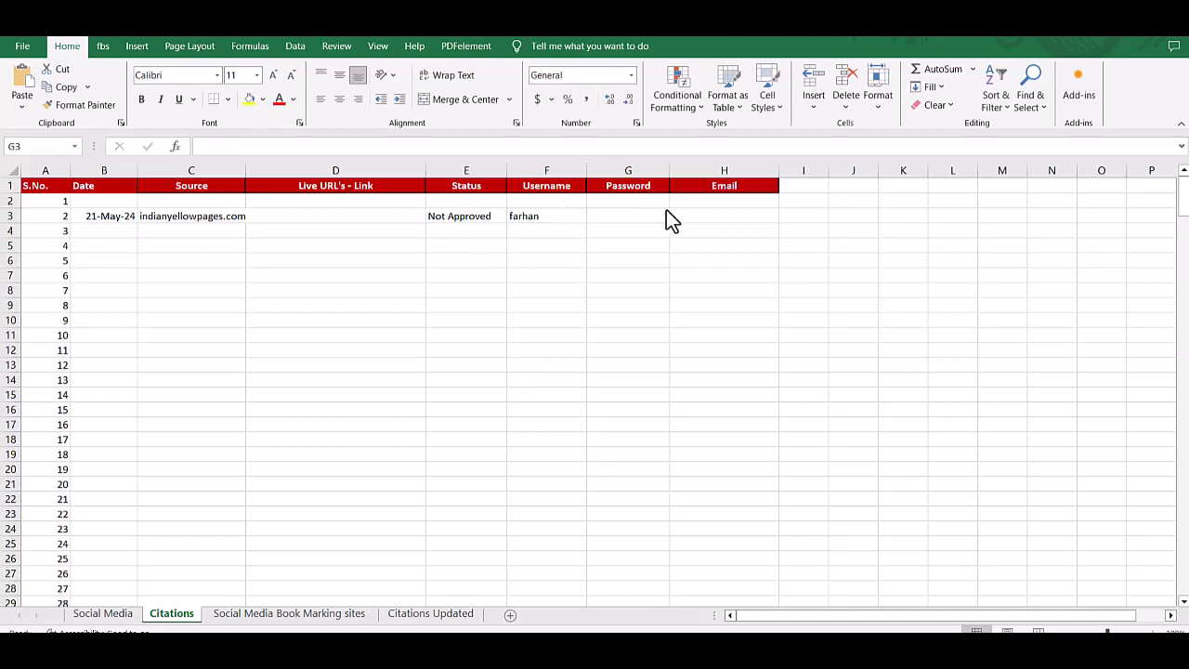
Step: Enter the account password in G3 and the email address in H3
left_click(610, 221)
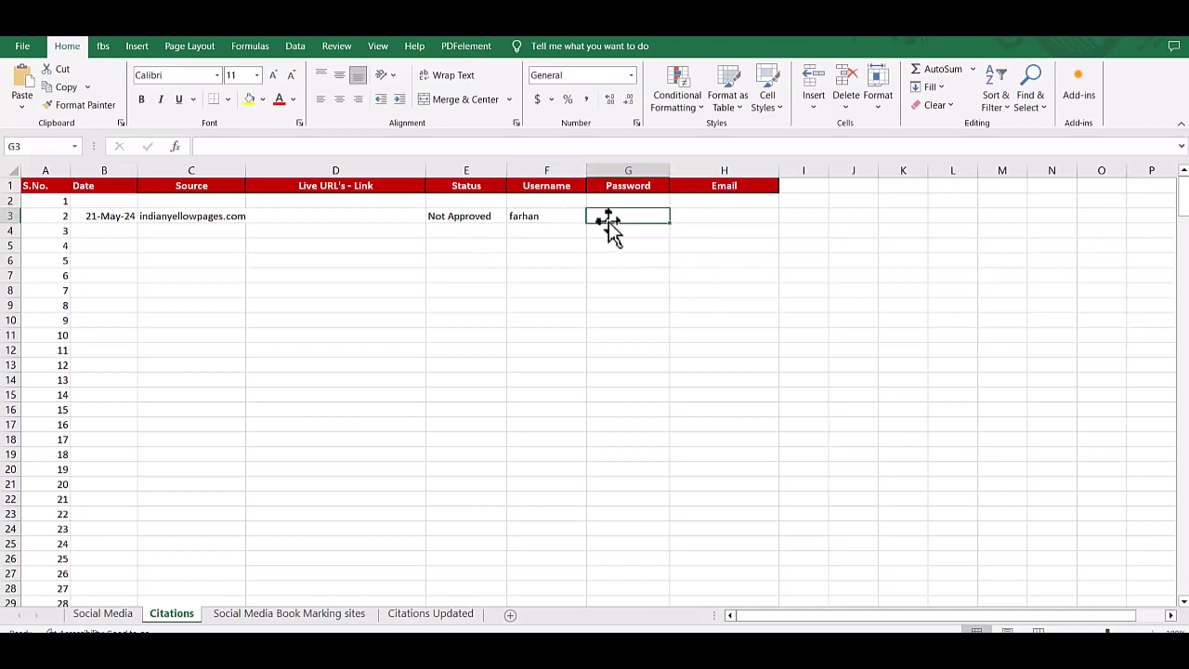
type("*")
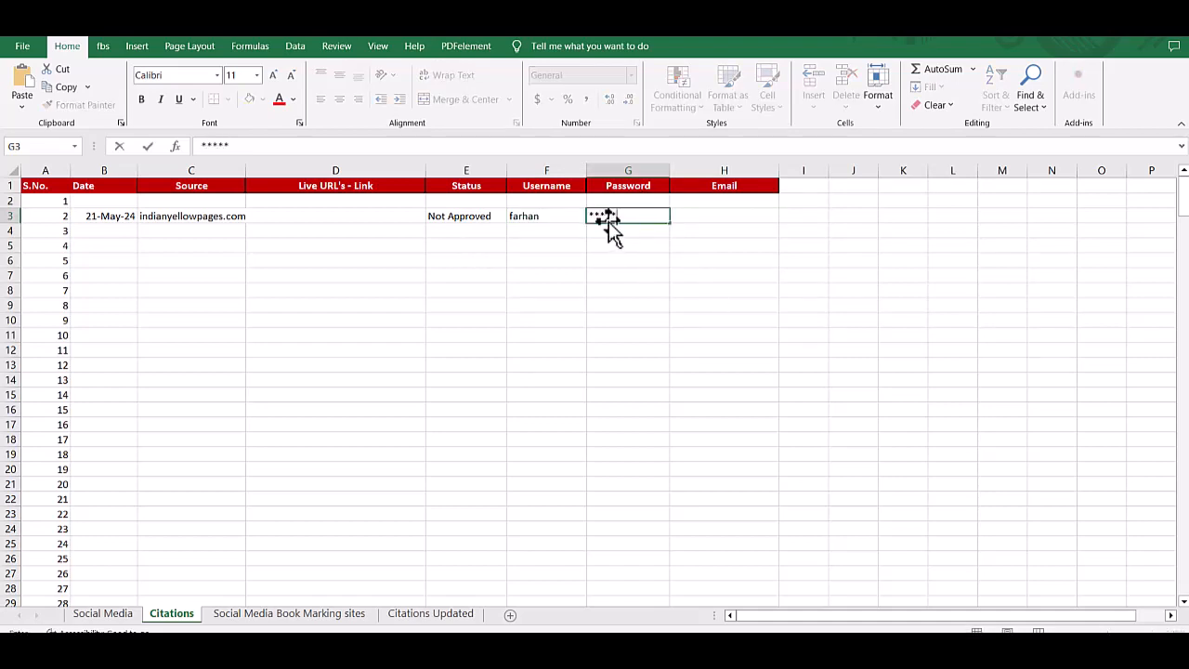
key("Tab")
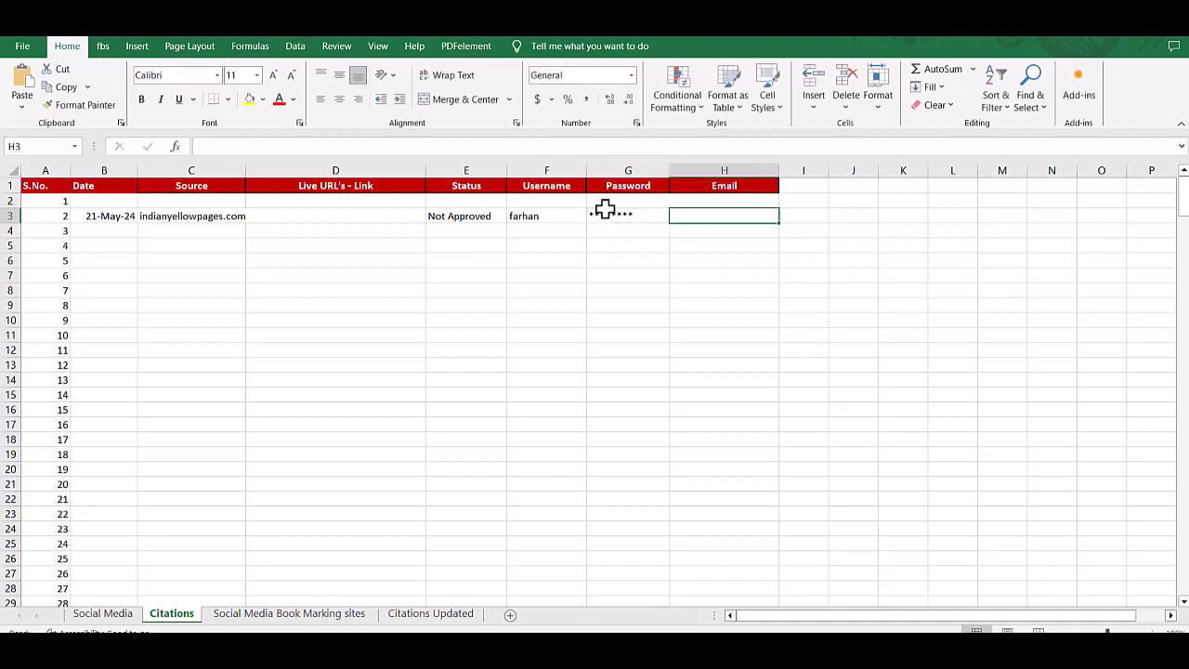
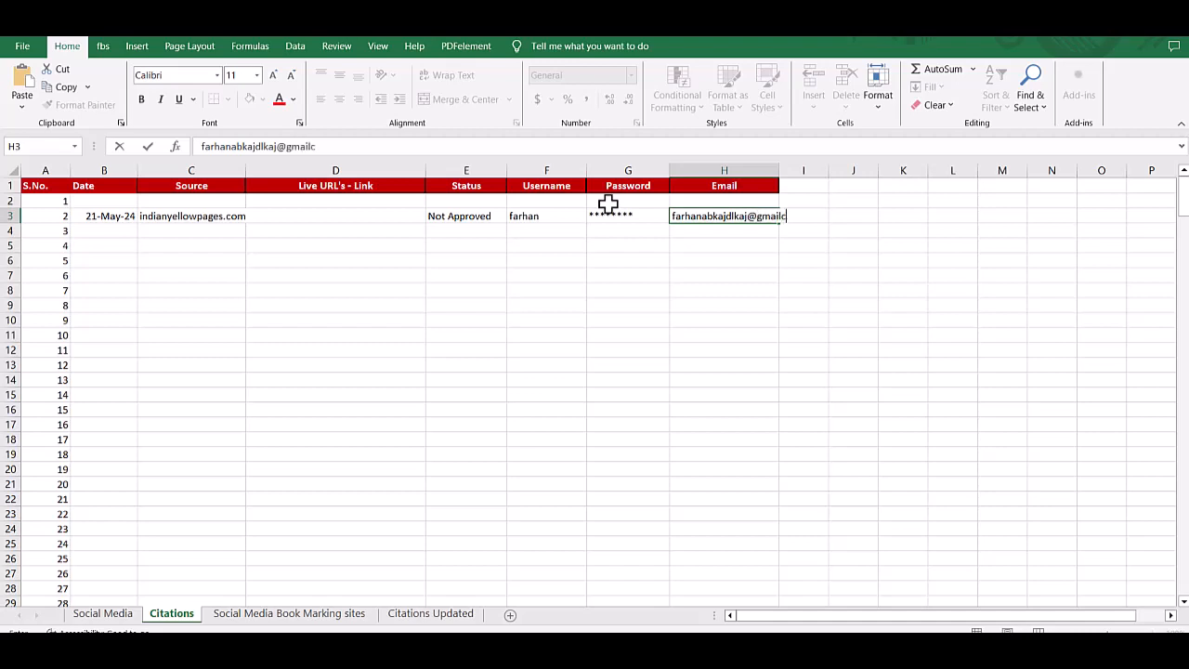
key("Return")
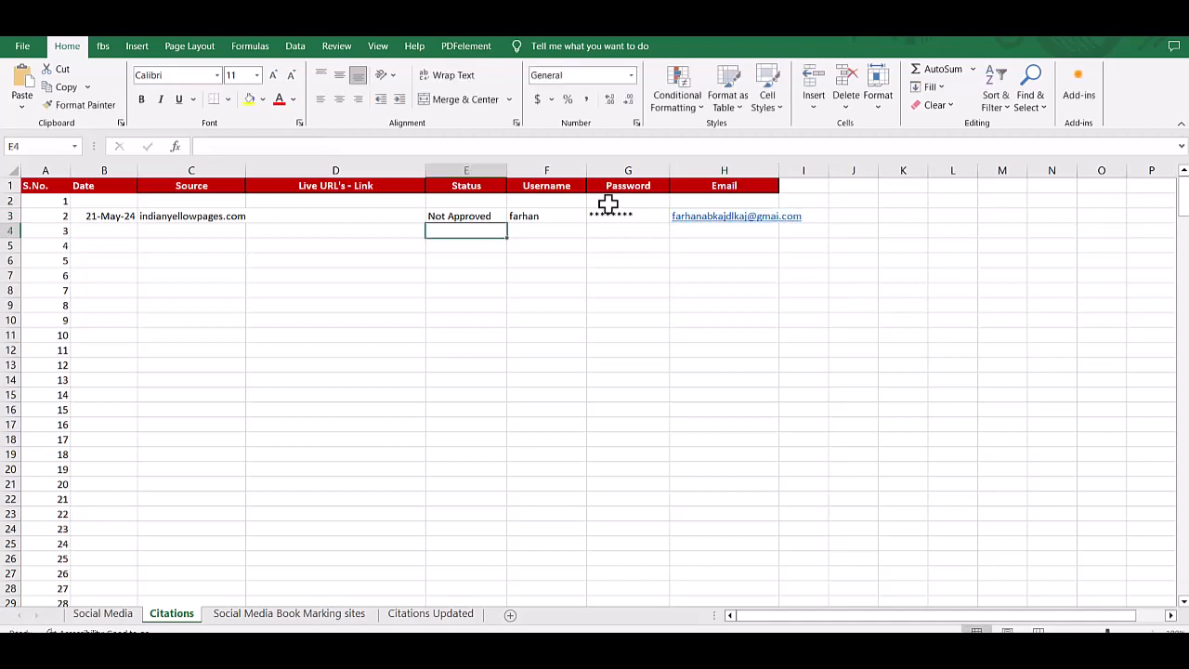
Step: Fill row 3's username, password and email down to row 29, then return to the listing-sites list in Chrome
left_click_drag(542, 216, 706, 217)
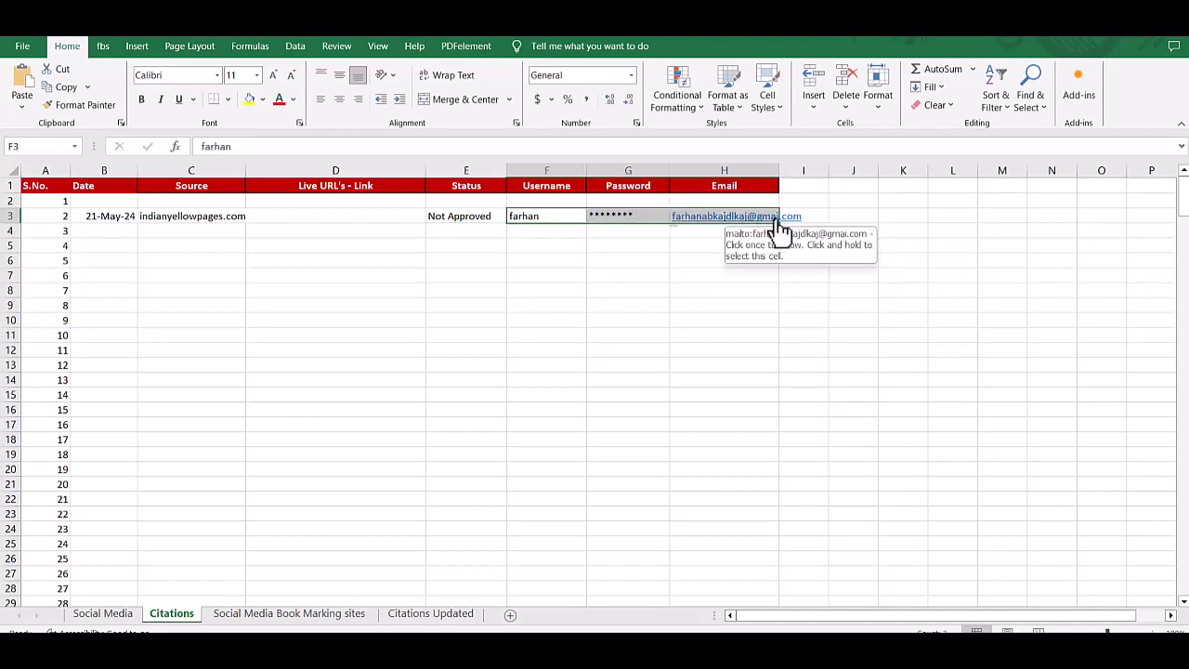
left_click_drag(784, 225, 799, 604)
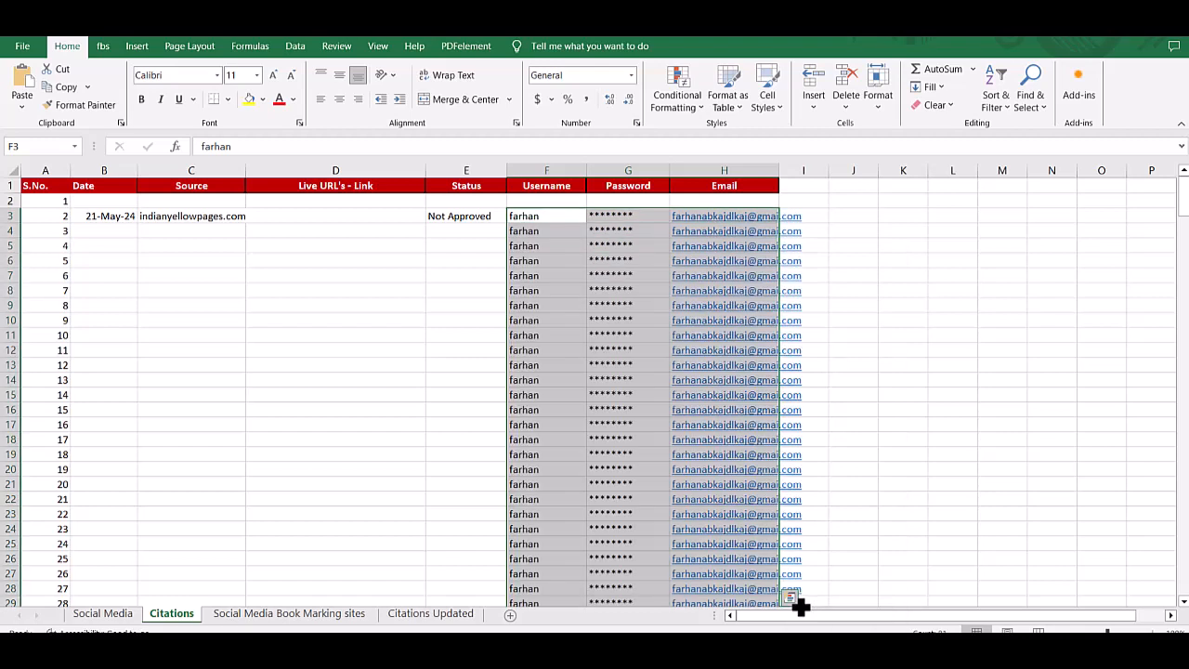
left_click(107, 215)
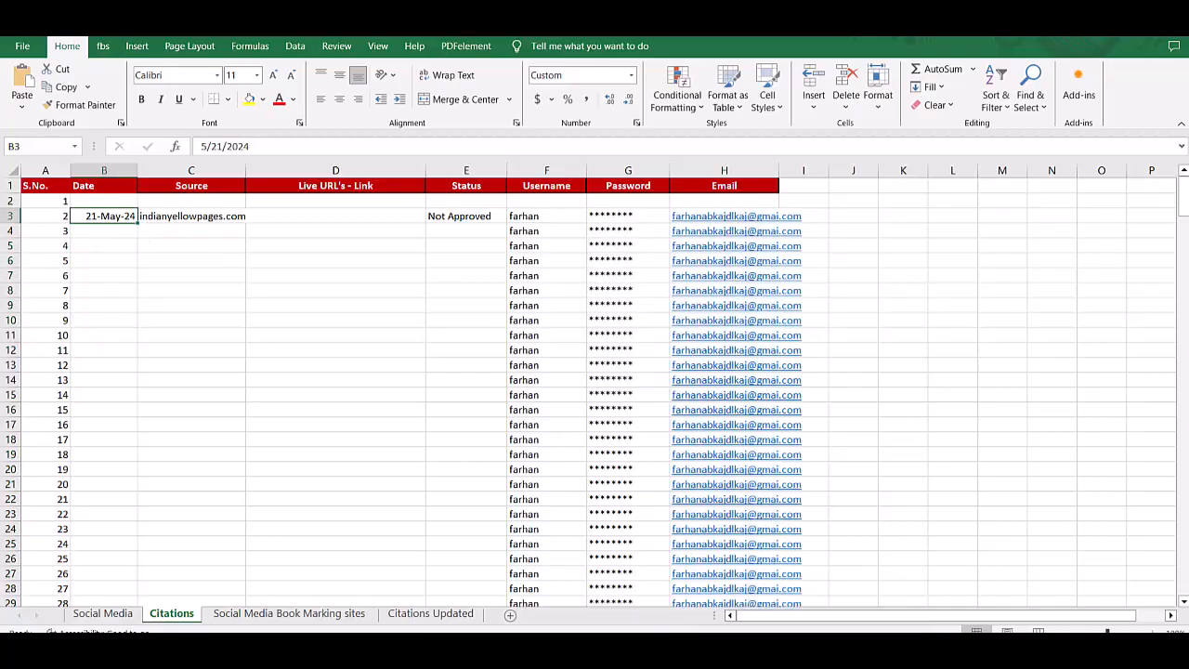
key("alt+Tab")
left_click(119, 34)
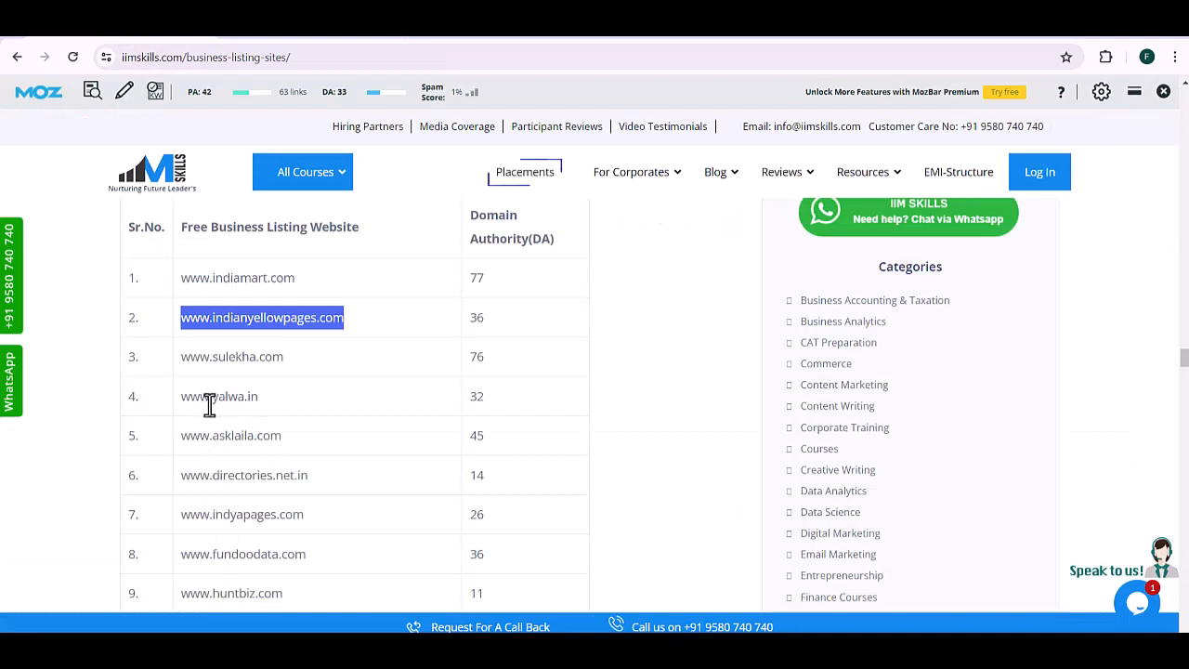
left_click_drag(181, 399, 258, 400)
right_click(256, 405)
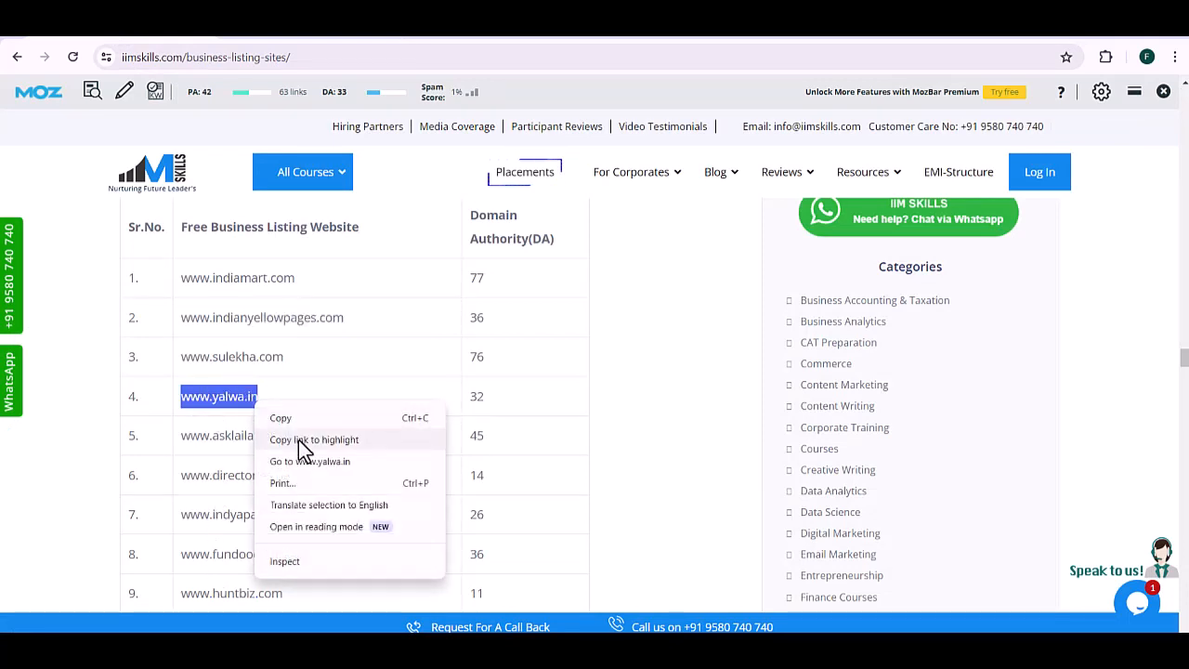
left_click(306, 461)
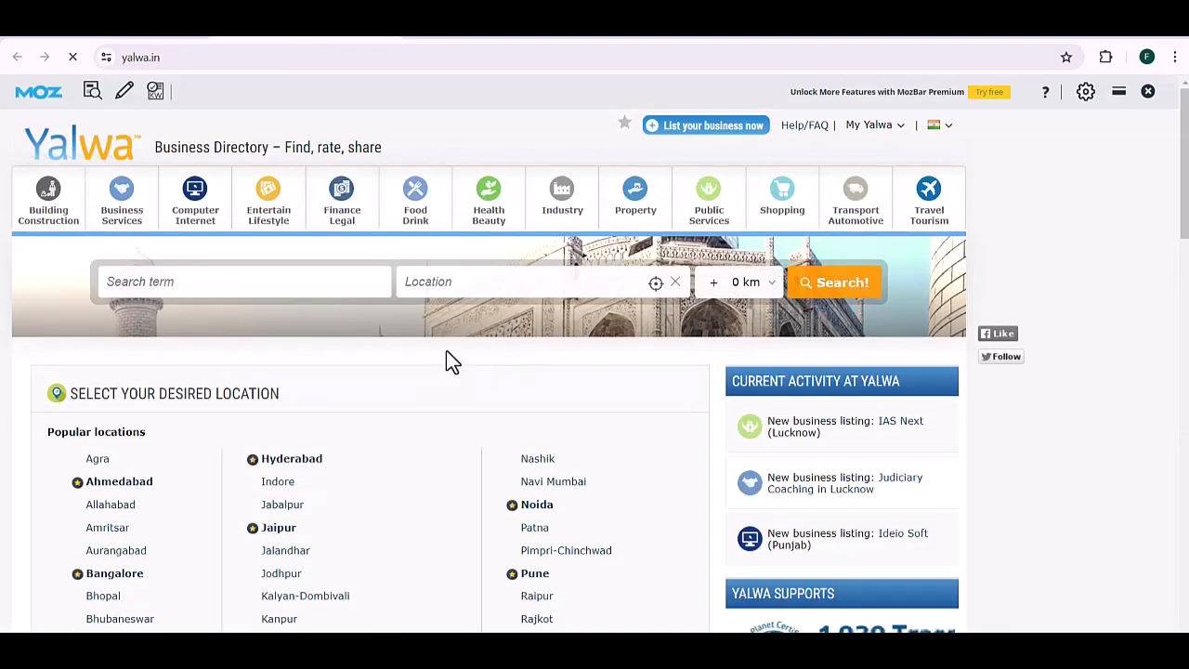
Step: Start a free business listing in the Business Services > Marketing > Digital Marketing category
left_click(696, 139)
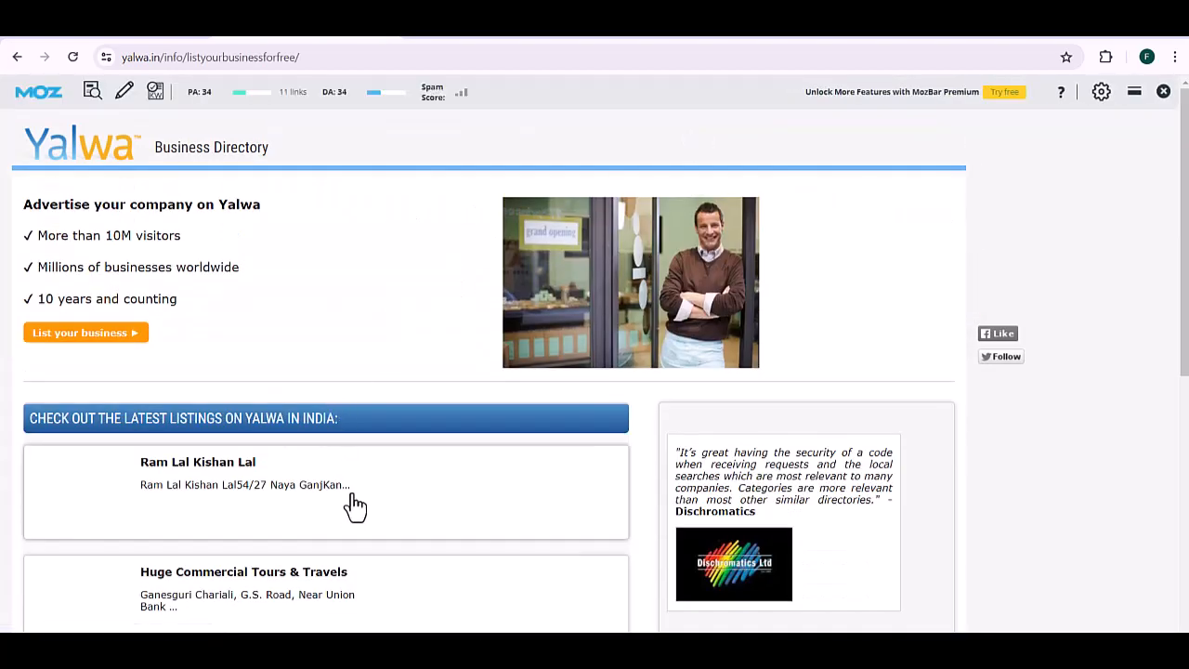
left_click(123, 337)
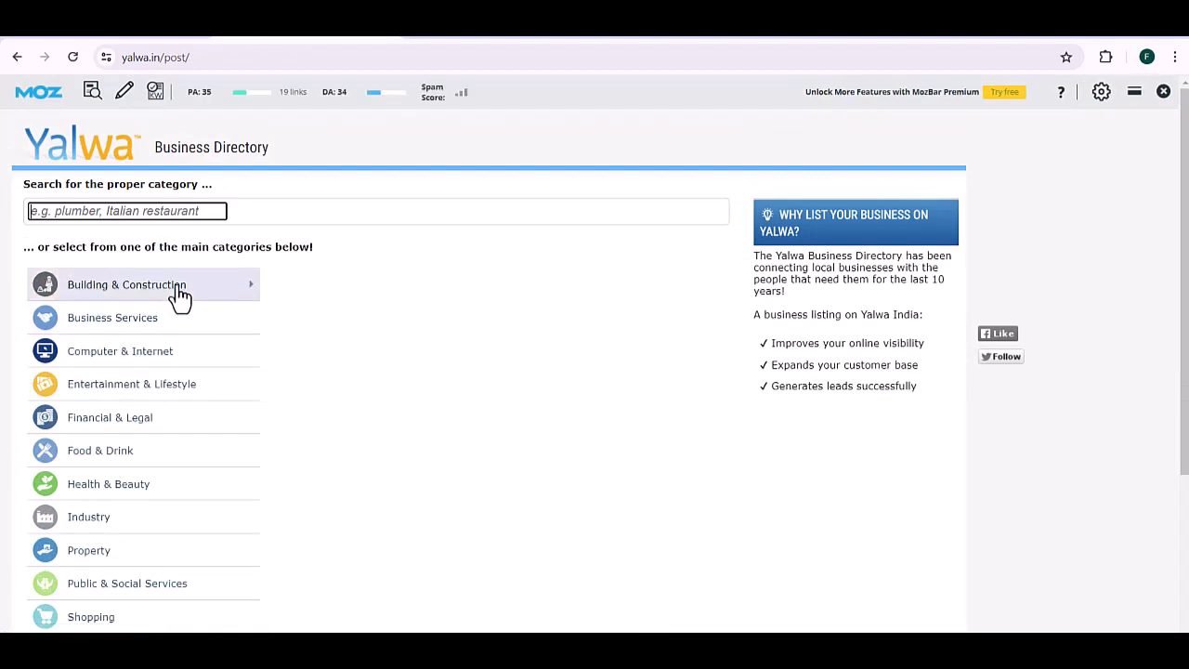
left_click(760, 295)
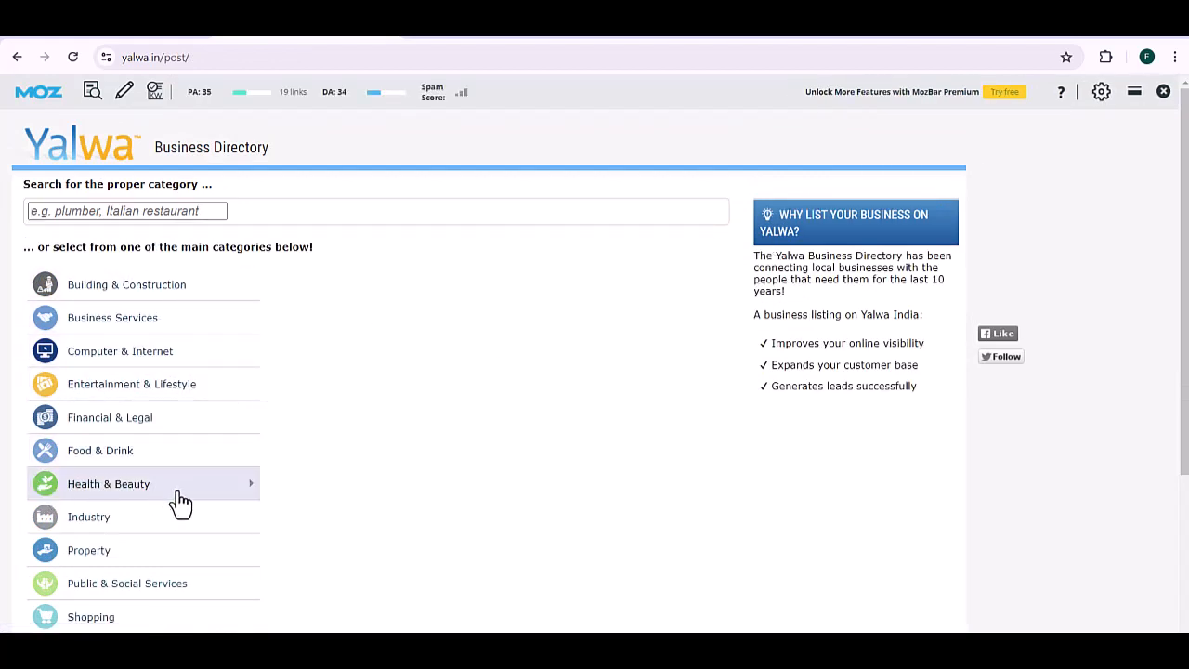
left_click(174, 213)
type("marketing")
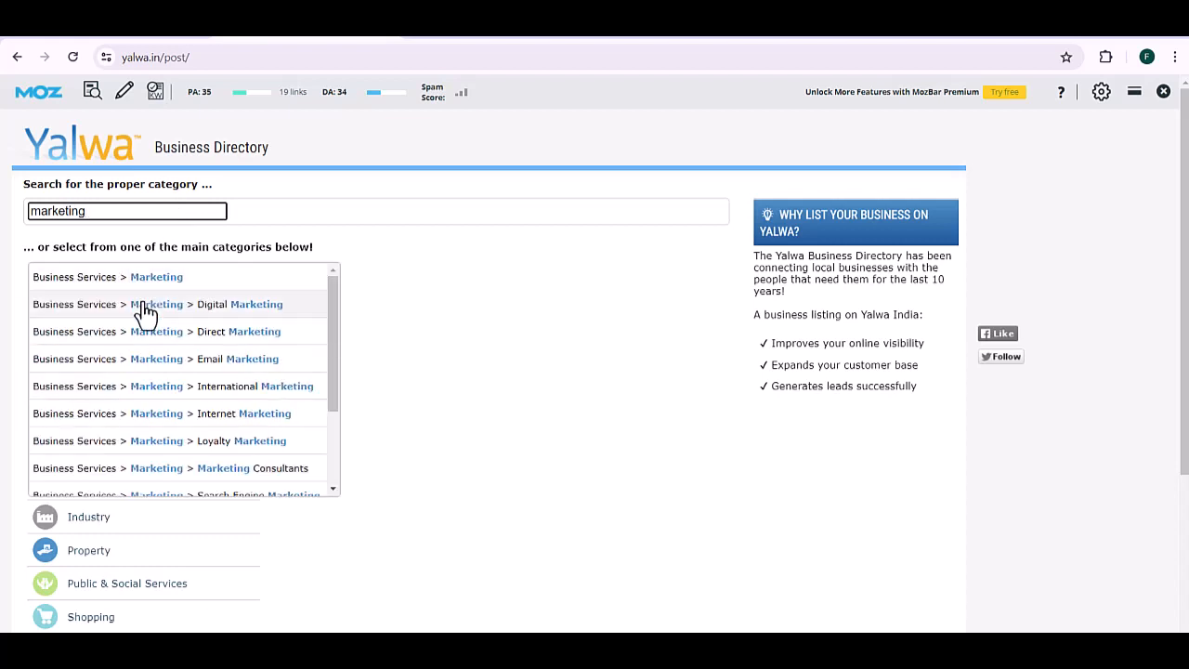
left_click(146, 312)
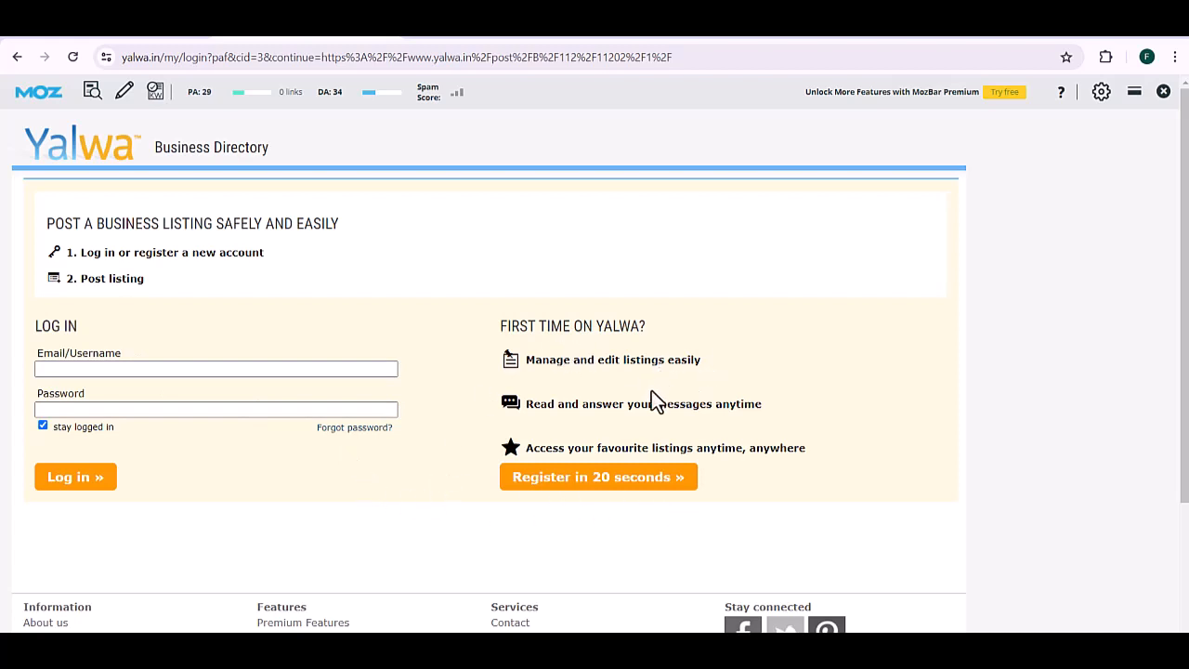
Step: Register a Yalwa account with the pasted email address, passing the not-a-robot check
left_click(583, 481)
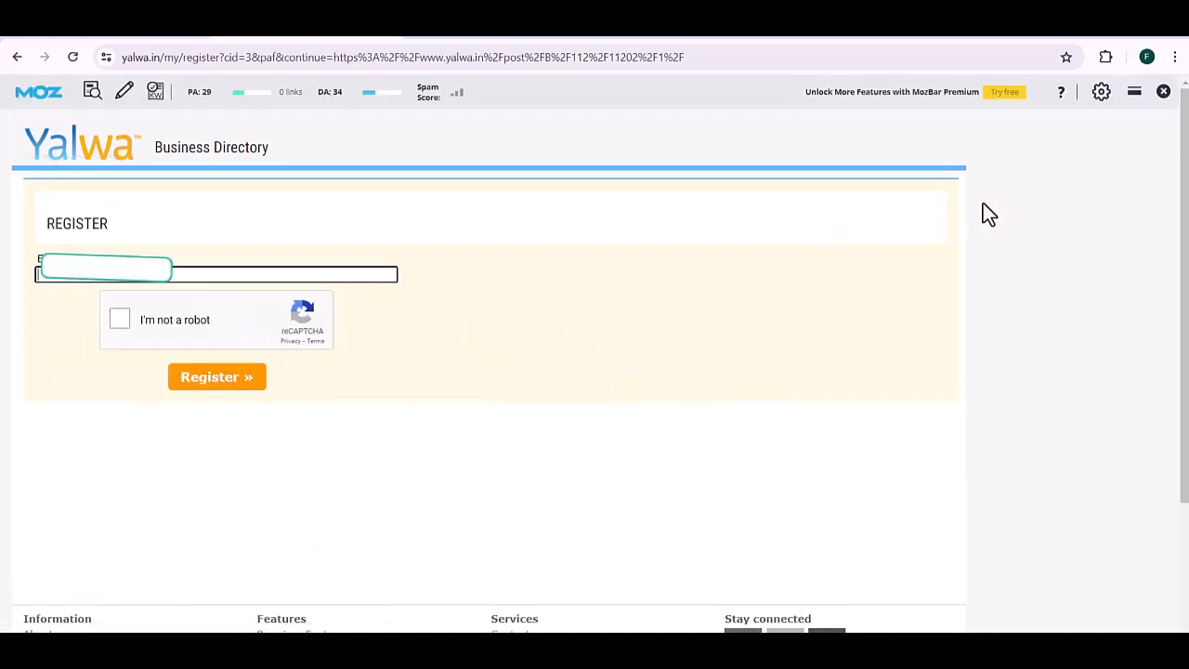
key("ctrl+v")
left_click(121, 318)
left_click(198, 381)
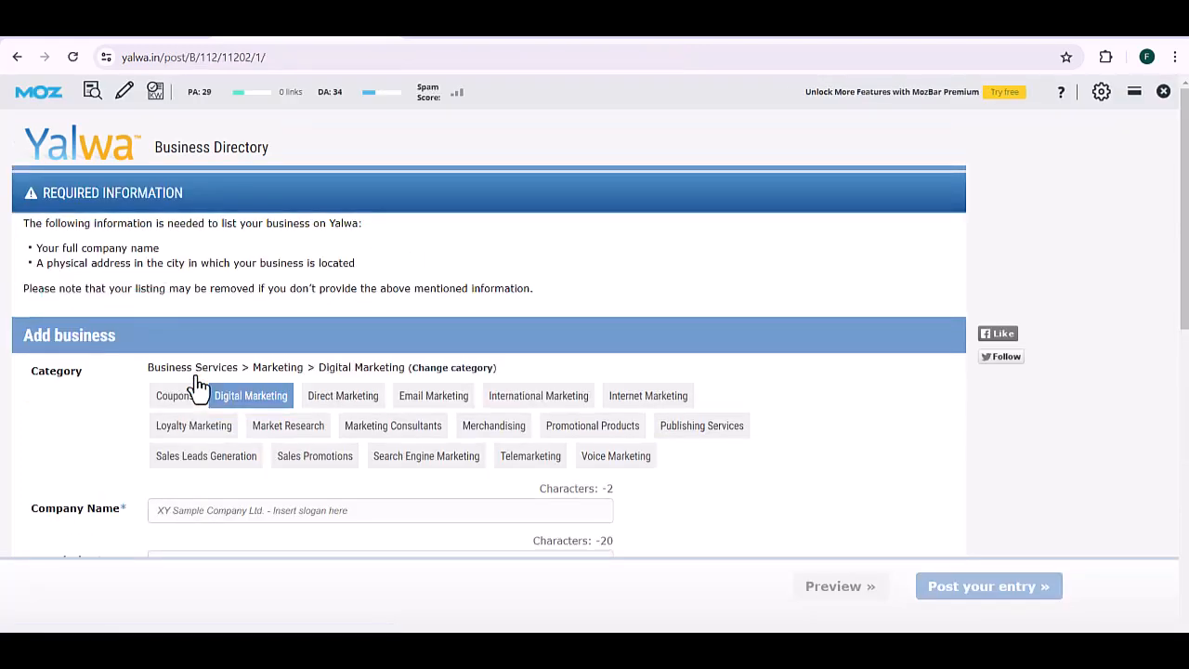
Step: Enter the business name as Company Name and describe it as a Hyderabad SEO agency offering local and On-Page SEO
left_click_drag(1184, 198, 1185, 264)
left_click(396, 355)
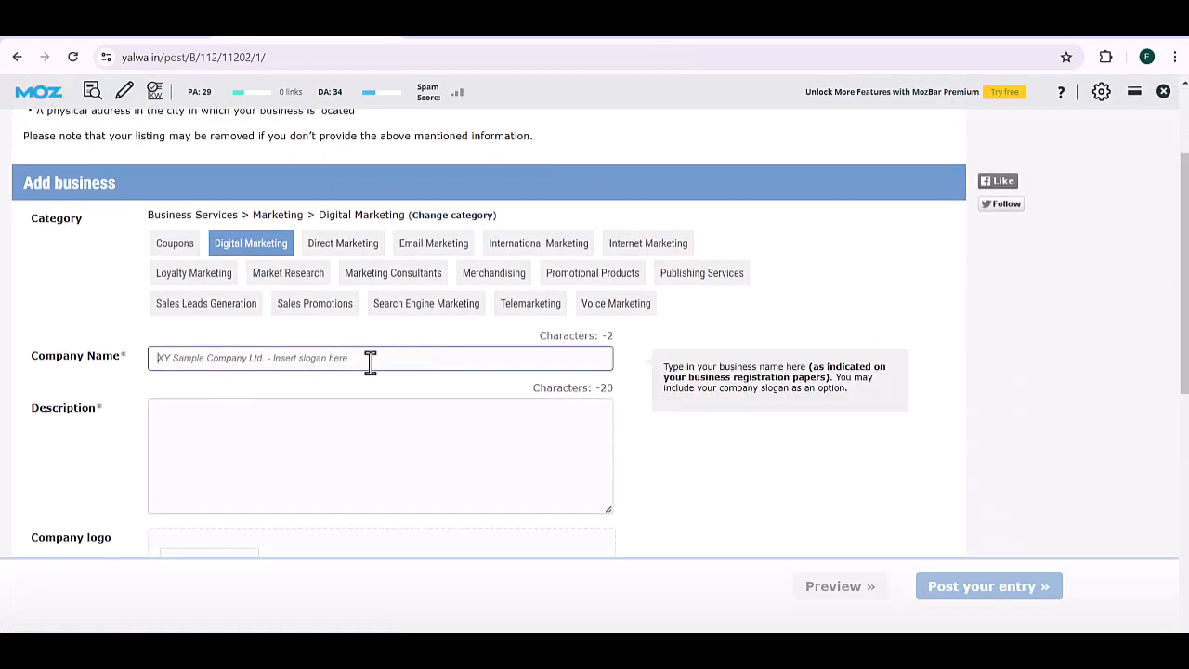
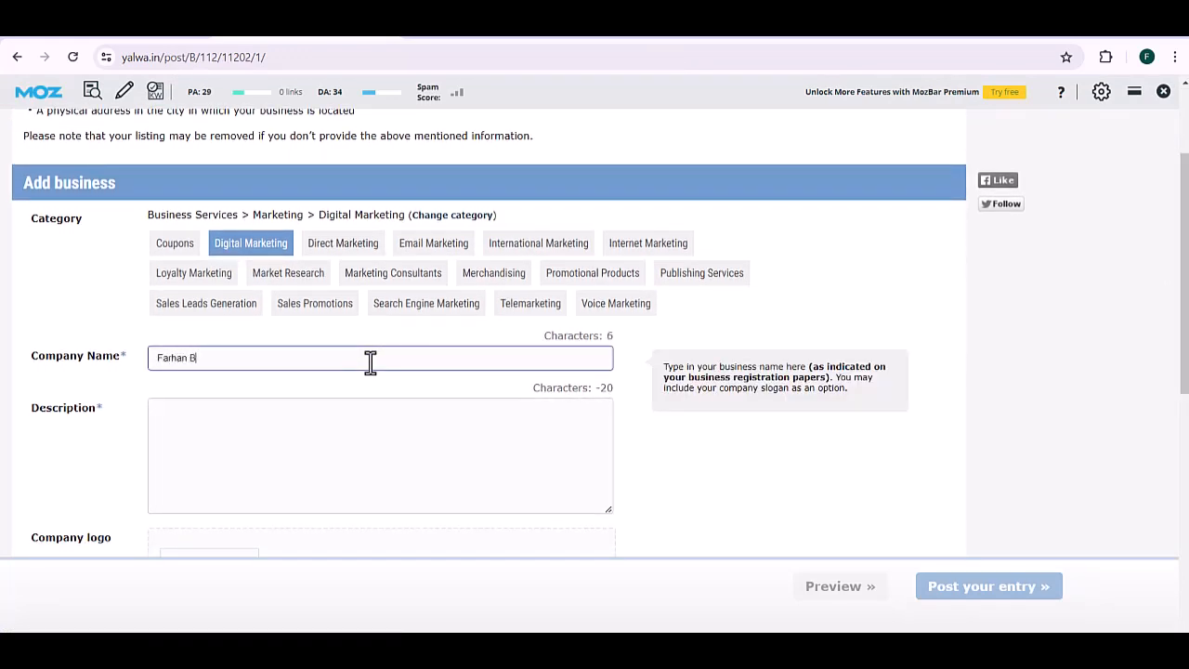
key("Tab")
type("Farahan Bajrai ")
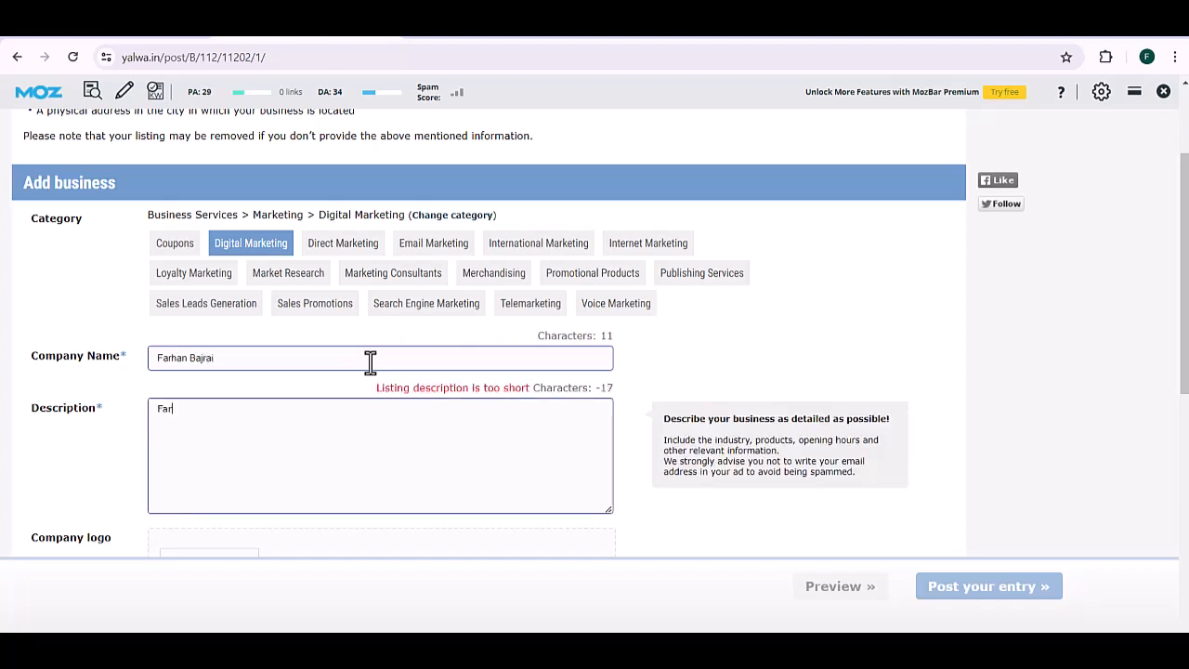
type("is ")
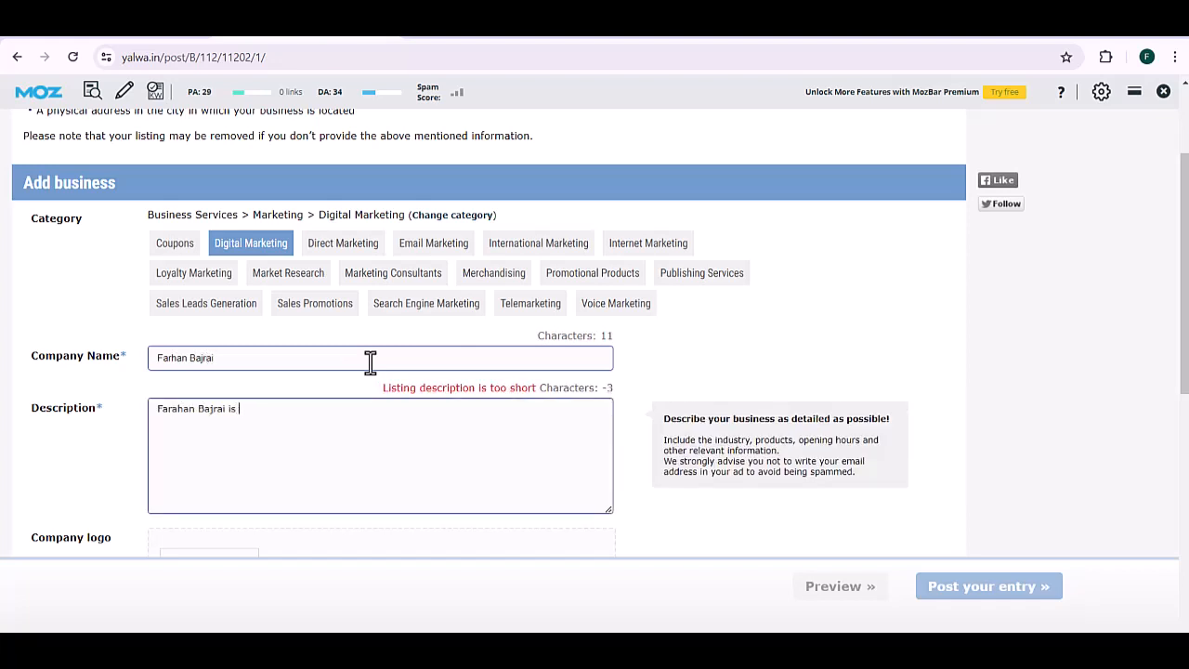
type("an SEO agenc")
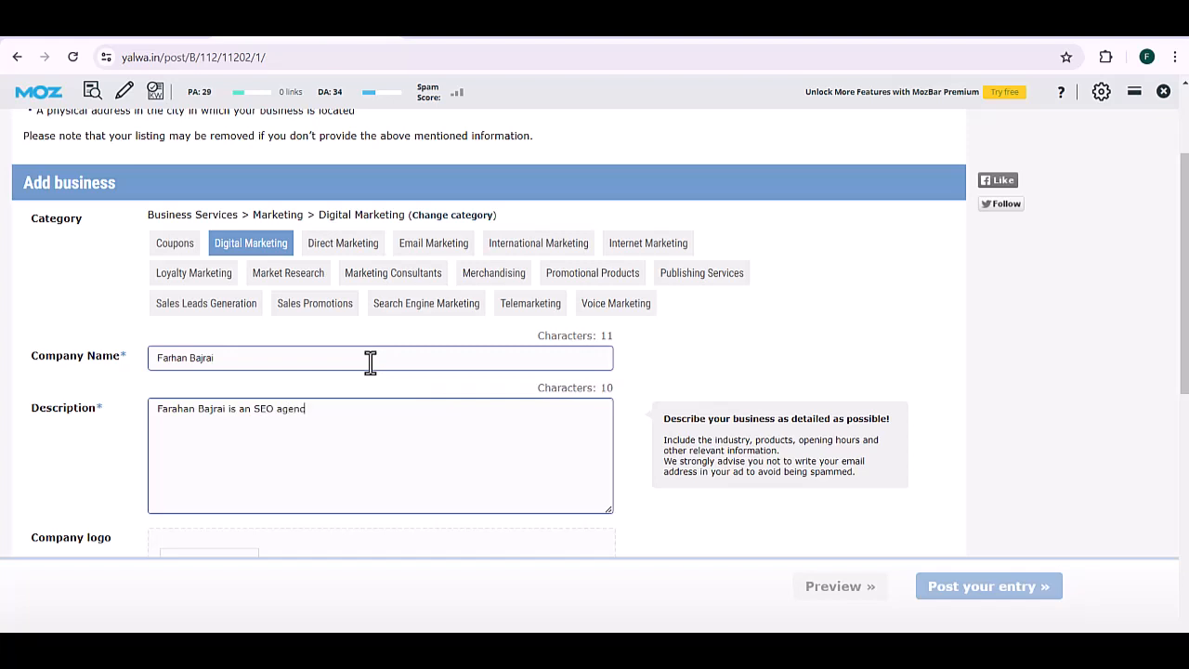
type("y in Hyderabad. We provide local SEO,")
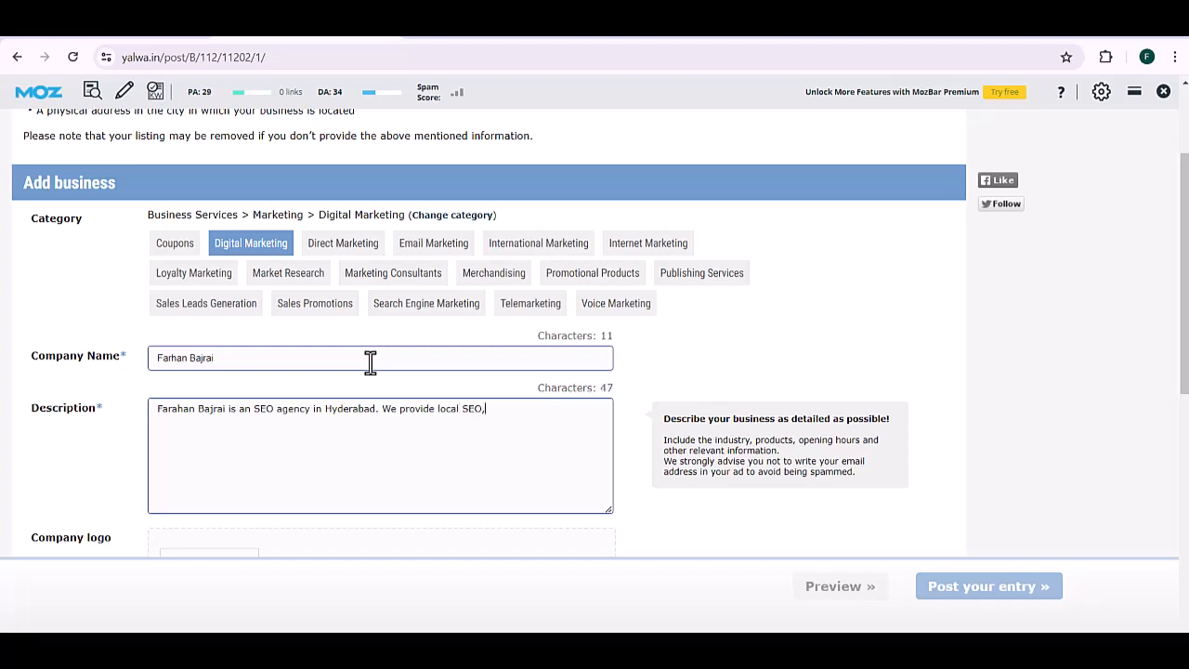
type(" SEO, On-Page SEO....")
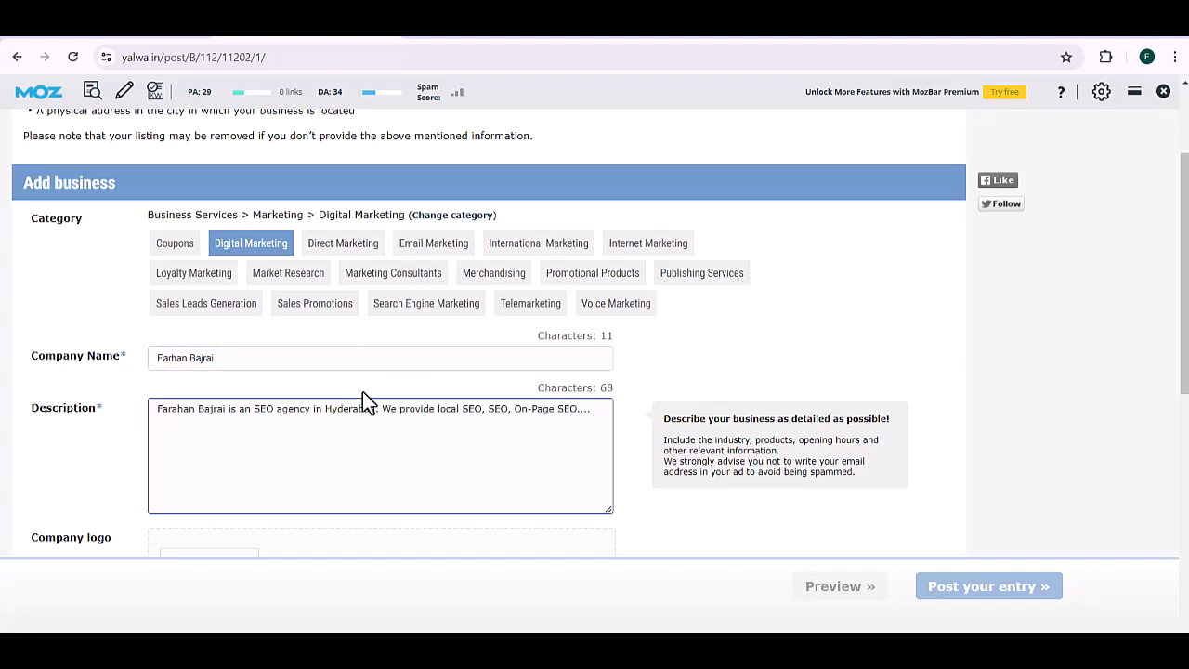
Step: Enter the company website and add a new phone number for the listing
scroll(1184, 313, "down", 2)
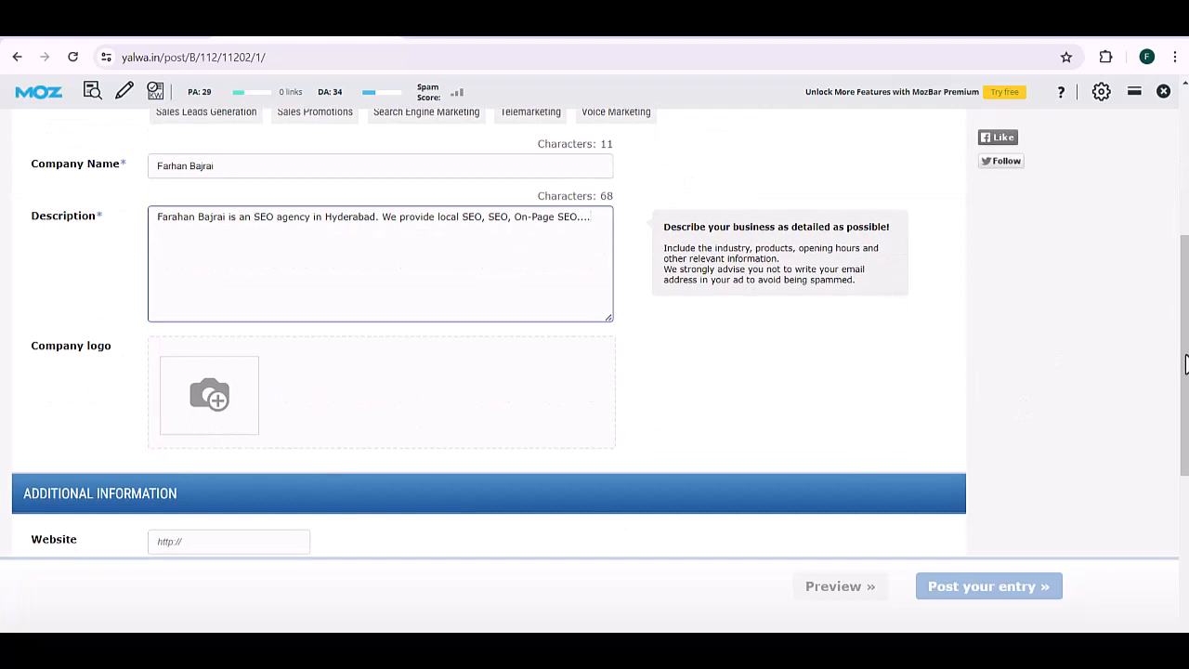
scroll(1184, 365, "down", 2)
left_click(214, 360)
type("https://farhanrajrai.com")
key("Tab")
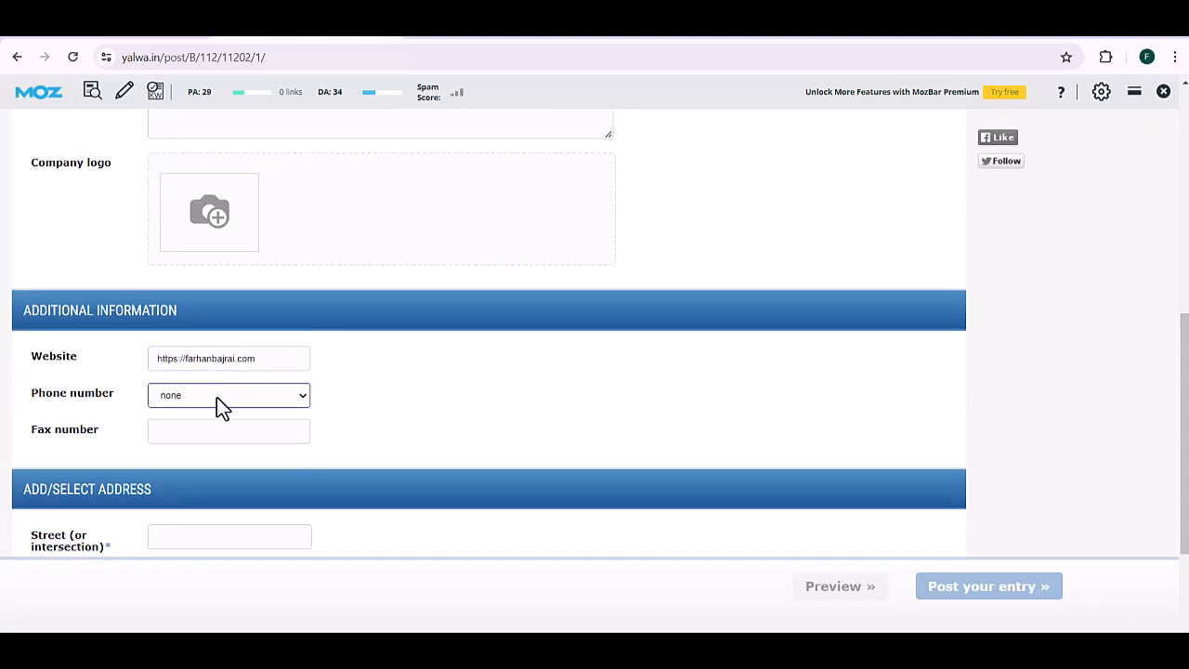
left_click(216, 397)
left_click(212, 425)
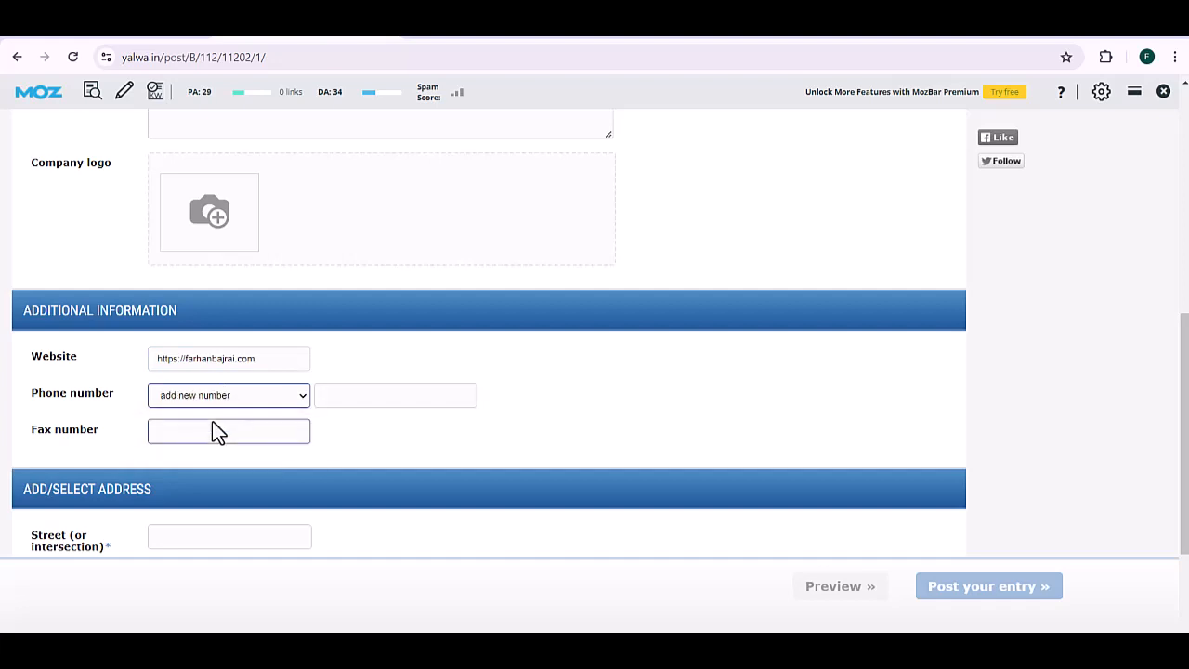
left_click(365, 397)
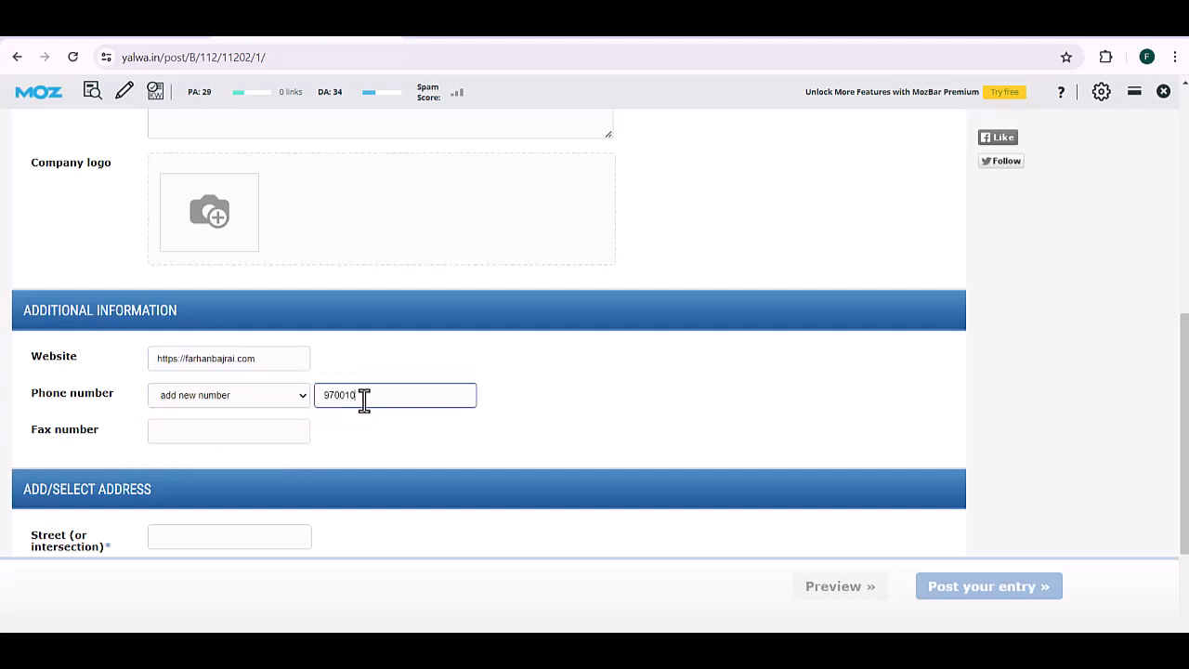
Step: Set the address to street Charminar, city Hyderabad, Telangana, postal code 500002
left_click_drag(1187, 464, 1187, 502)
left_click(206, 451)
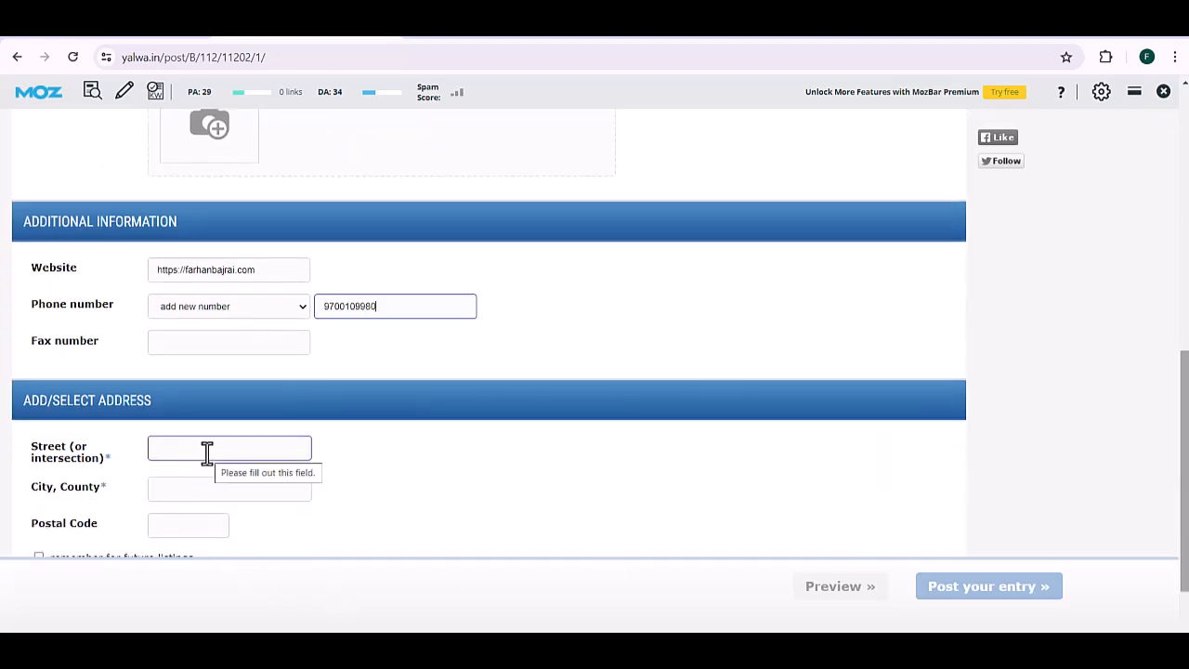
type("Charminar")
left_click(206, 484)
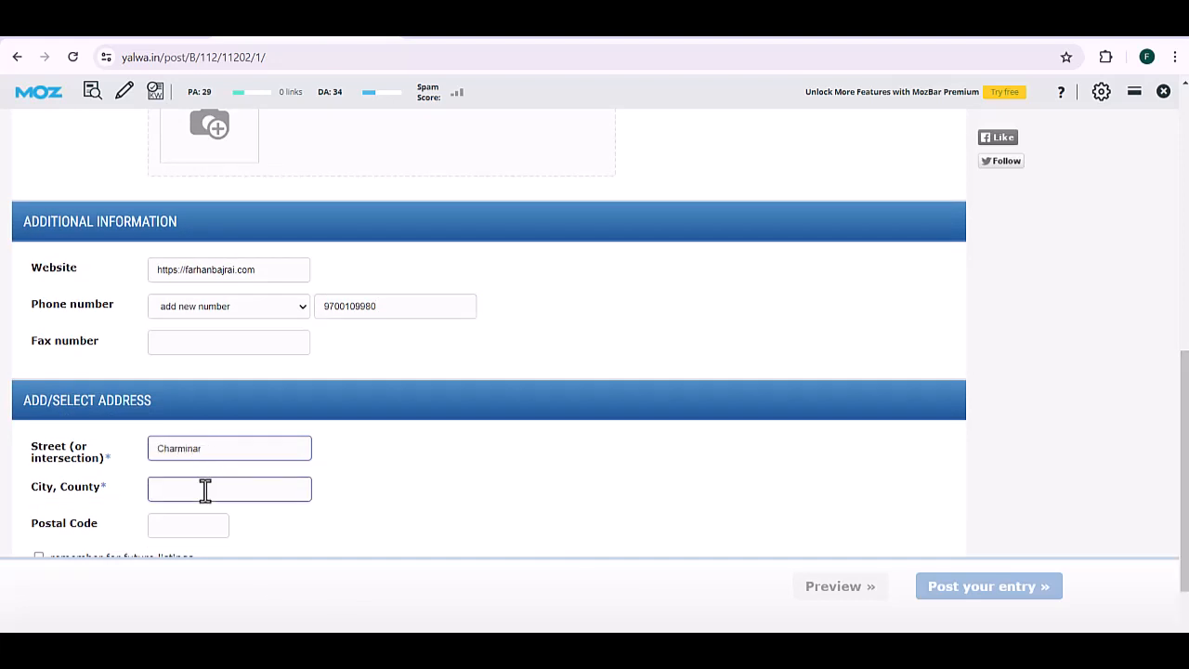
type("Hyderbad")
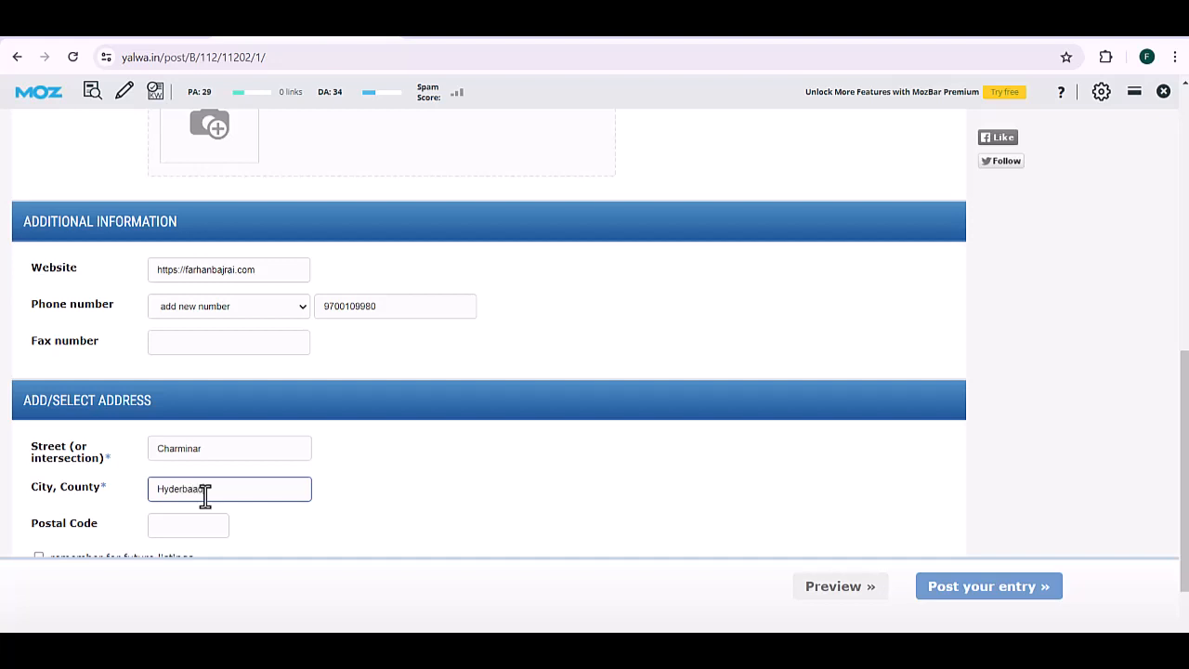
key("BackSpace")
type("a")
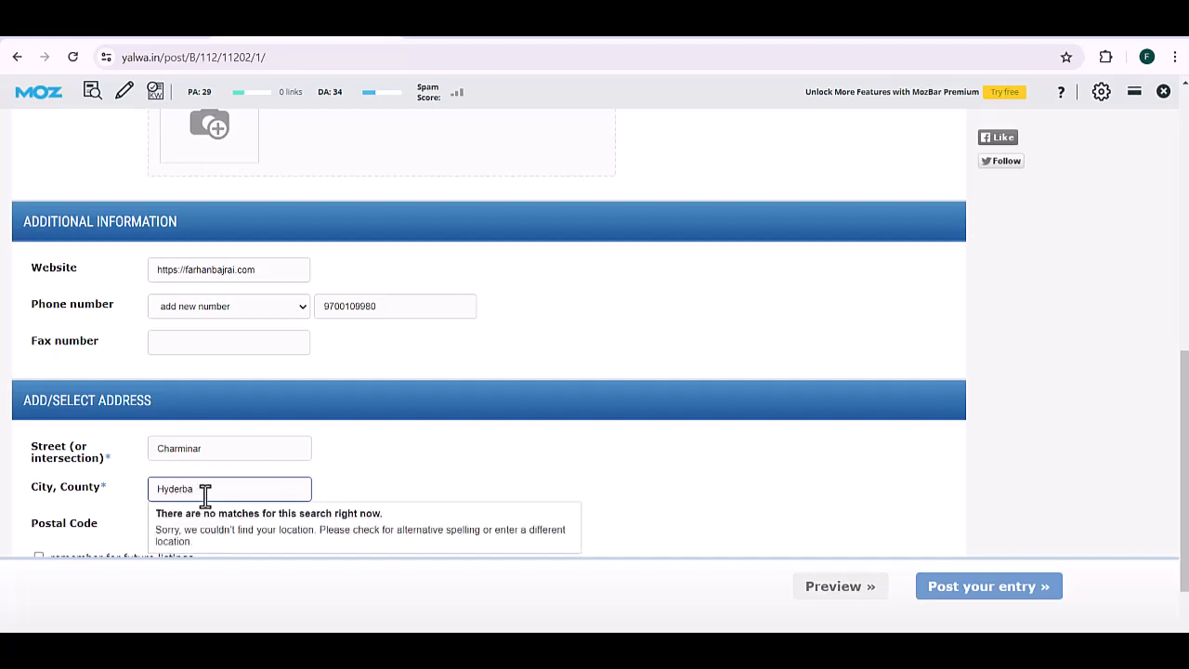
key("ctrl+a")
type("Hyderabad")
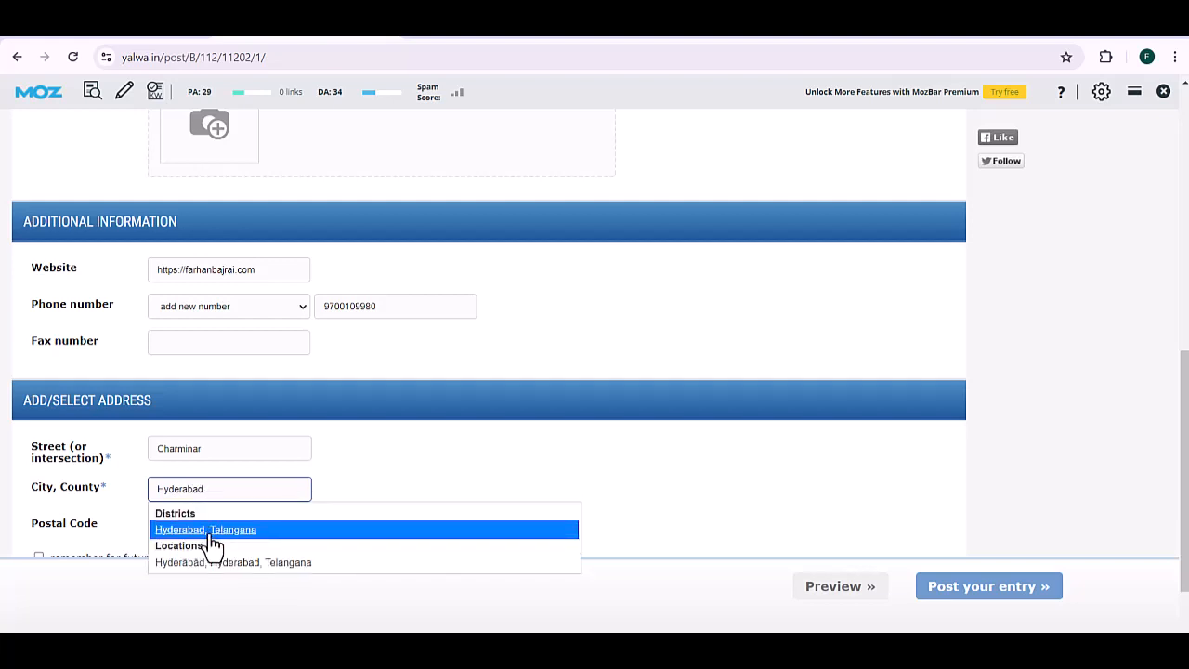
left_click(212, 537)
left_click(212, 525)
type("500002")
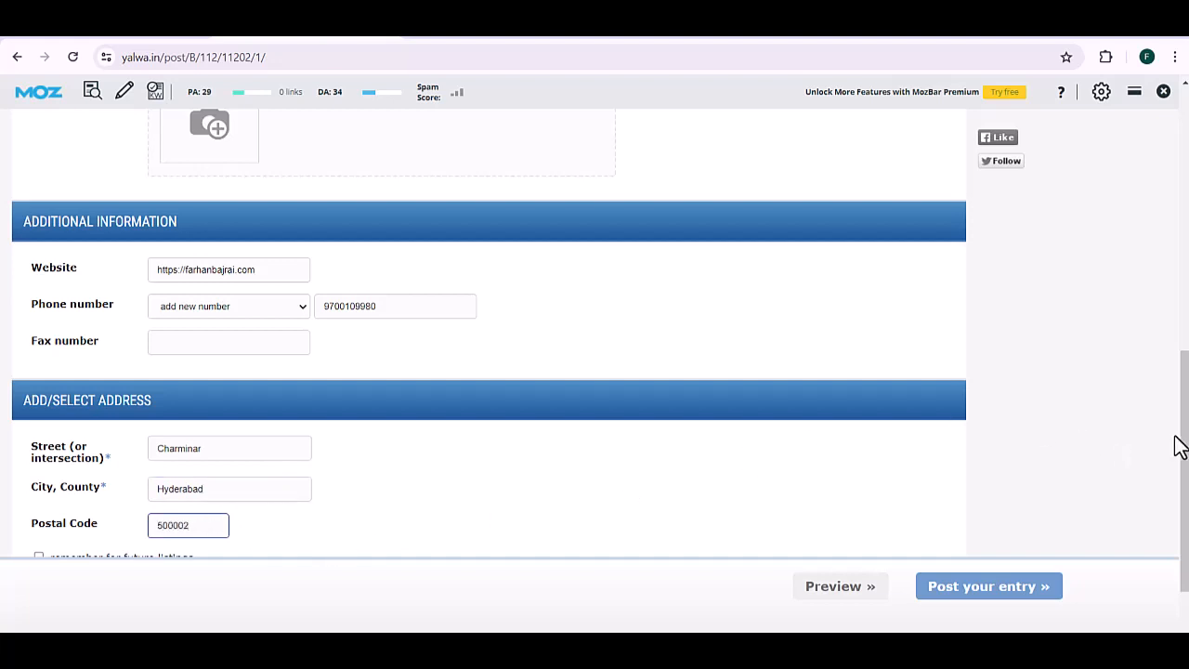
Step: Remember the address for future listings and post the entry
scroll(1182, 442, "down", 1)
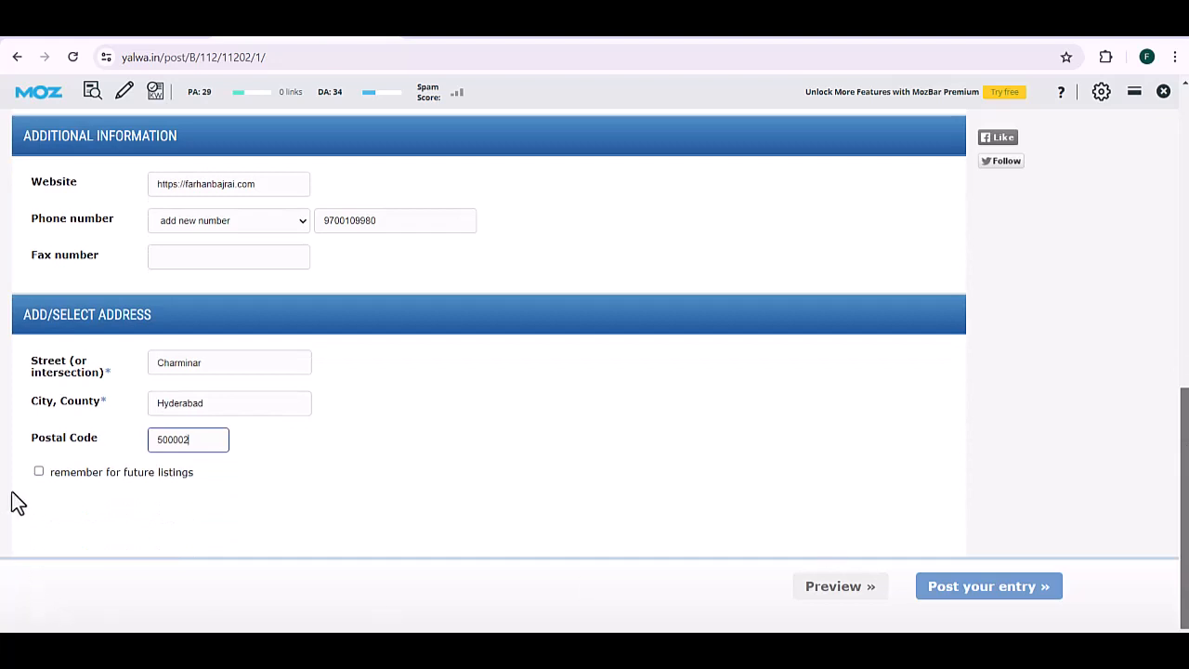
left_click(38, 472)
left_click(1026, 589)
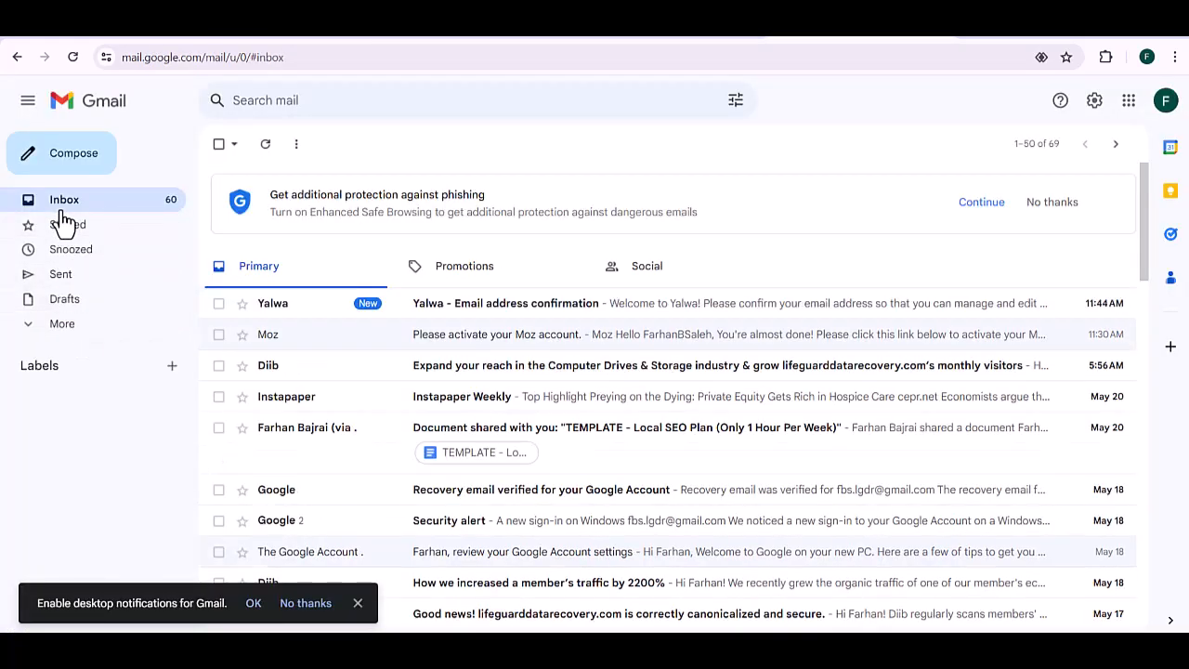
Step: Open the 'Yalwa - Email address confirmation' email and confirm the email address
left_click(525, 316)
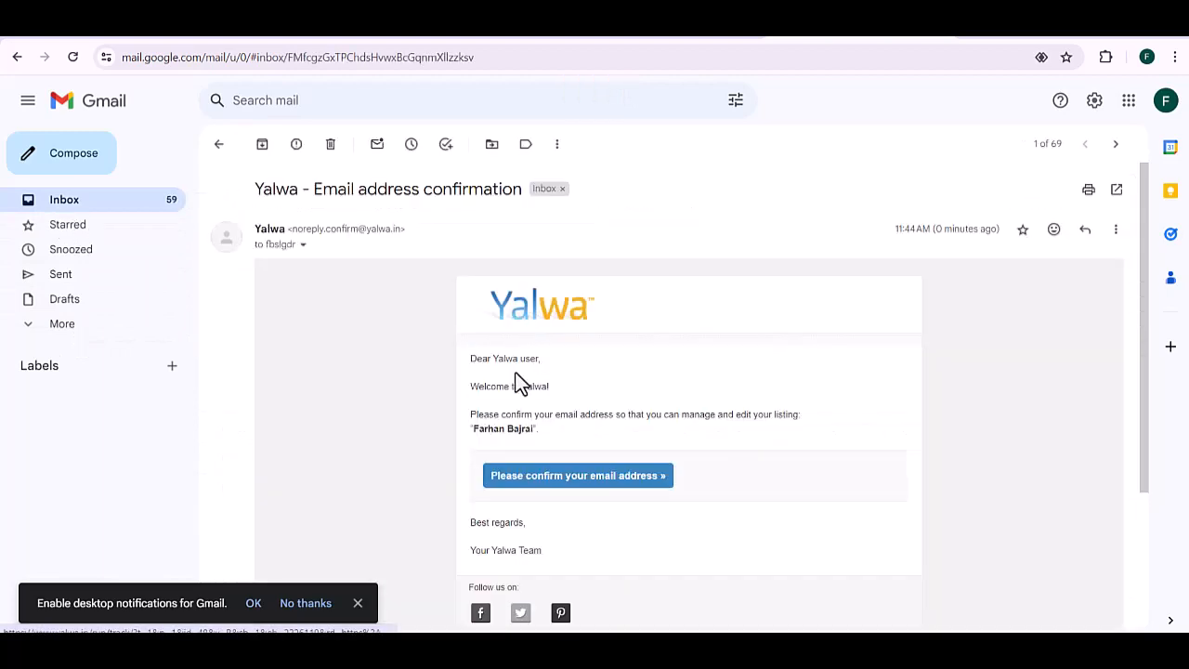
left_click(545, 488)
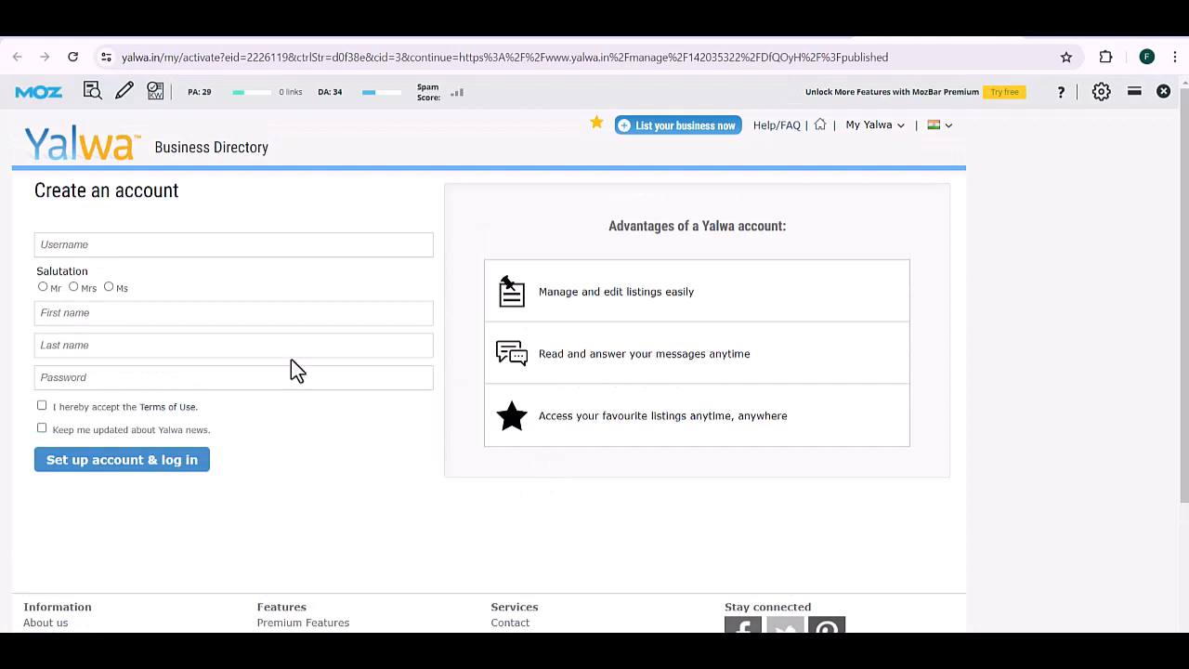
Step: On Yalwa's Create an account form, enter the username, Mr salutation, first name and last name
left_click(435, 34)
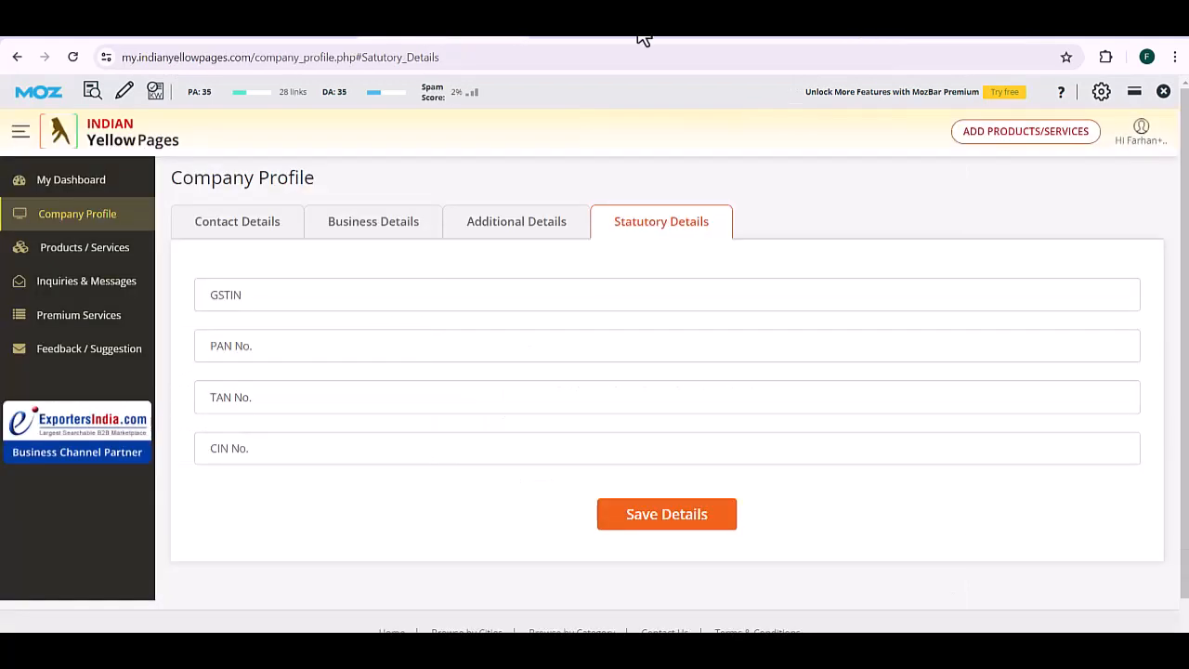
left_click(948, 36)
left_click(310, 245)
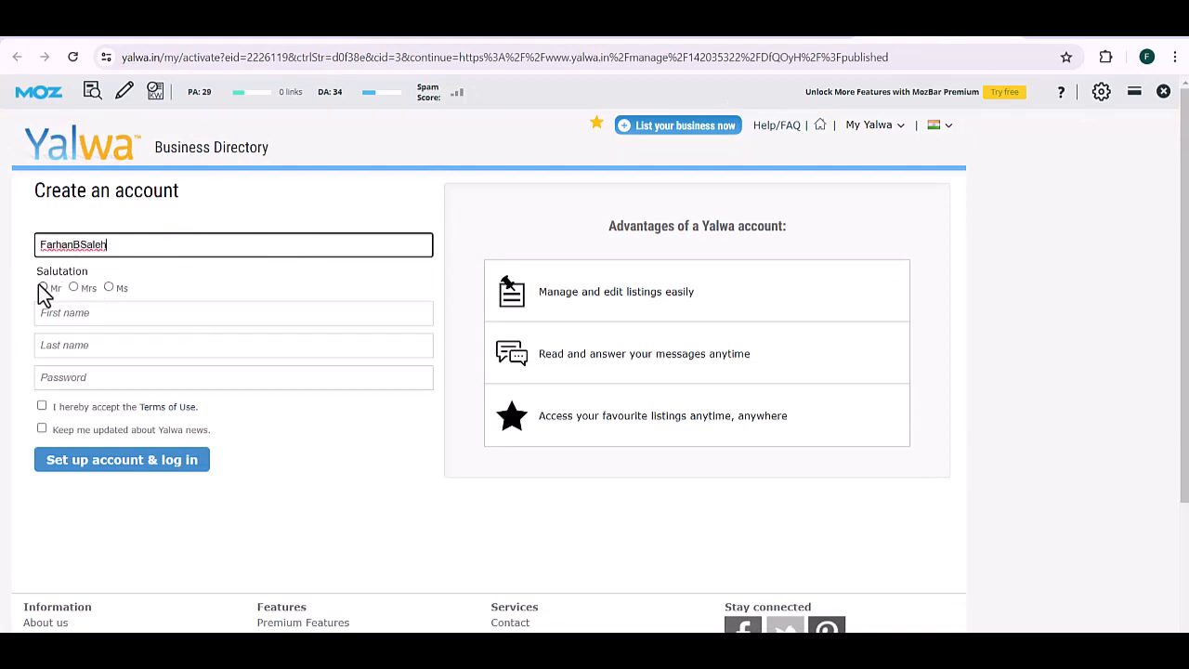
left_click(43, 288)
left_click(65, 318)
key("Tab")
key("Tab")
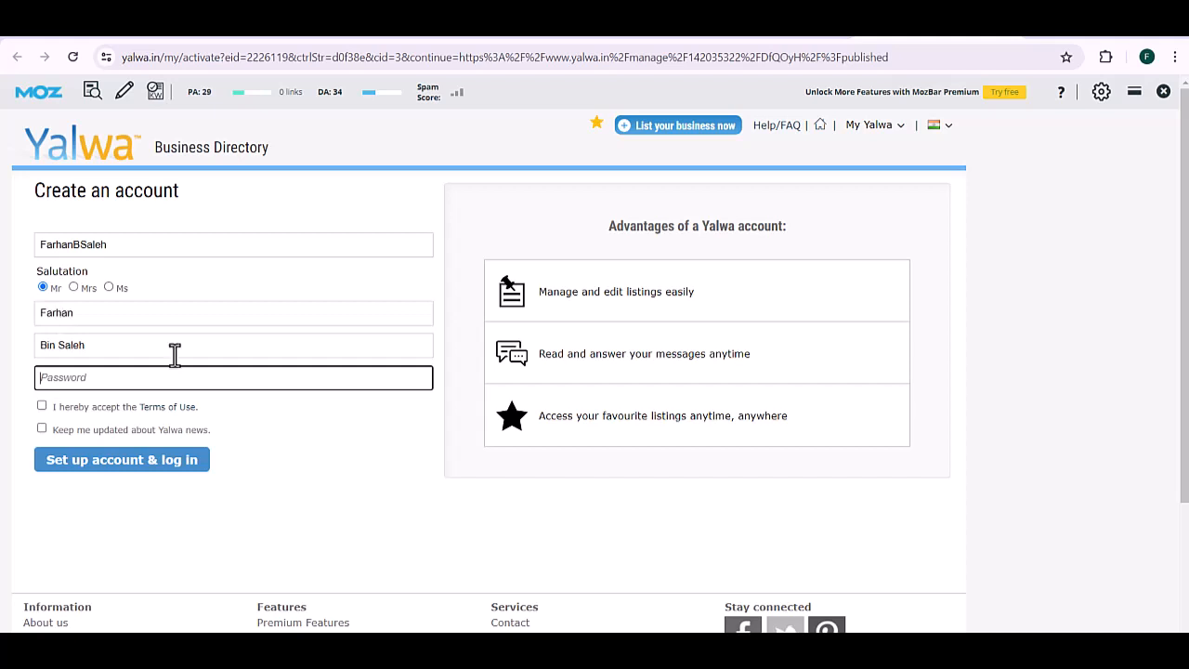
Step: Use Chrome's suggested strong password, accept Terms of Use and news updates, and set up the account
left_click(266, 381)
left_click(259, 415)
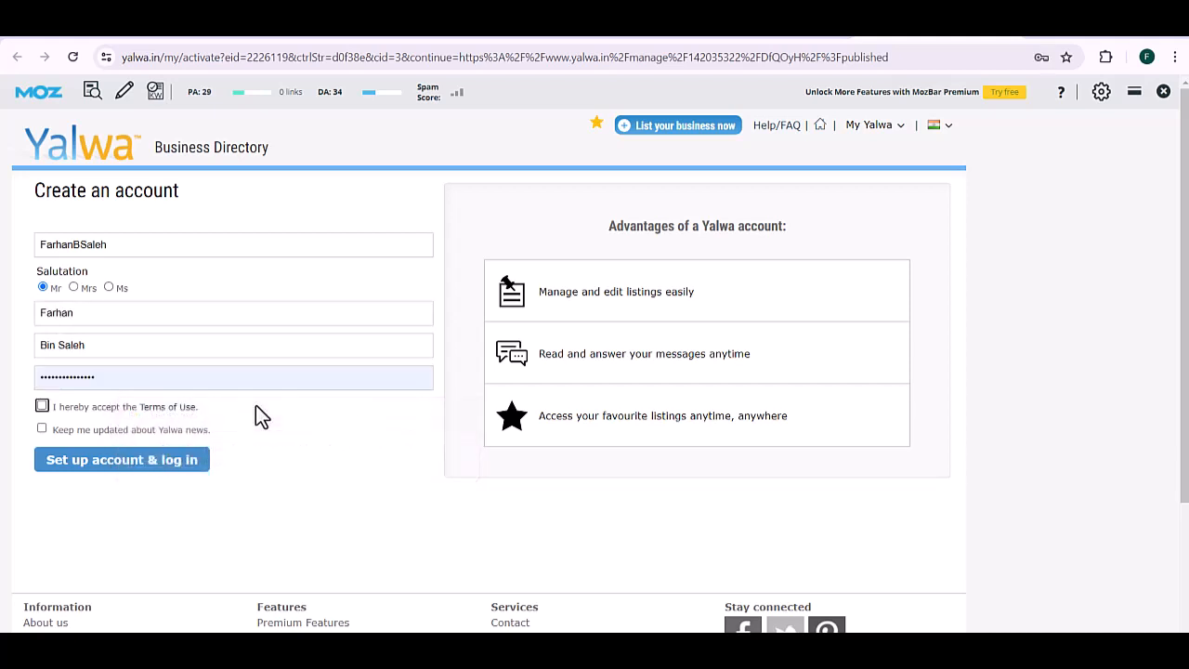
left_click(42, 407)
left_click(41, 429)
left_click(79, 464)
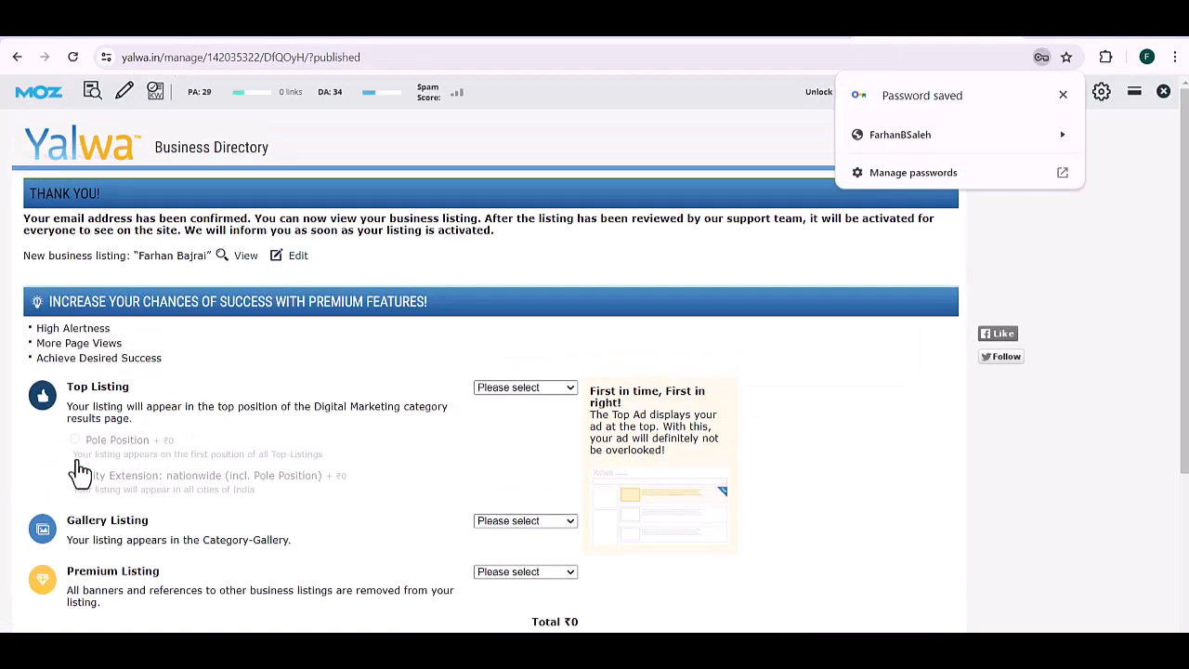
Step: View the new listing page, copy its URL and switch to Excel
left_click(247, 262)
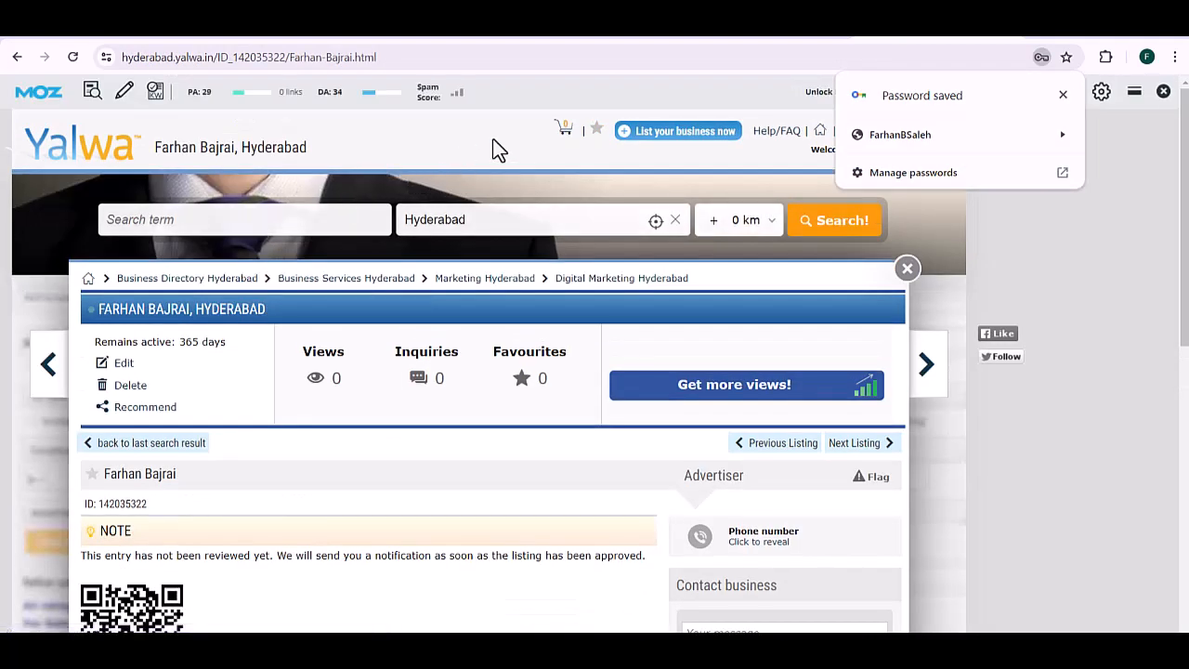
scroll(558, 192, "down", 1)
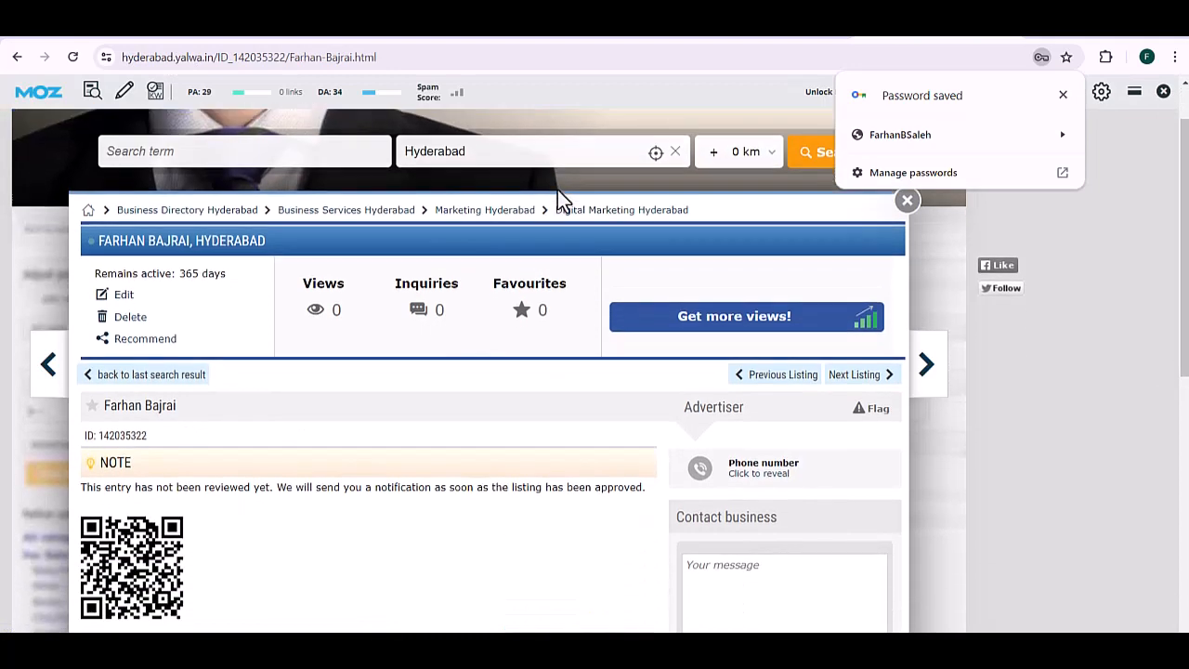
left_click(519, 57)
key("ctrl+c")
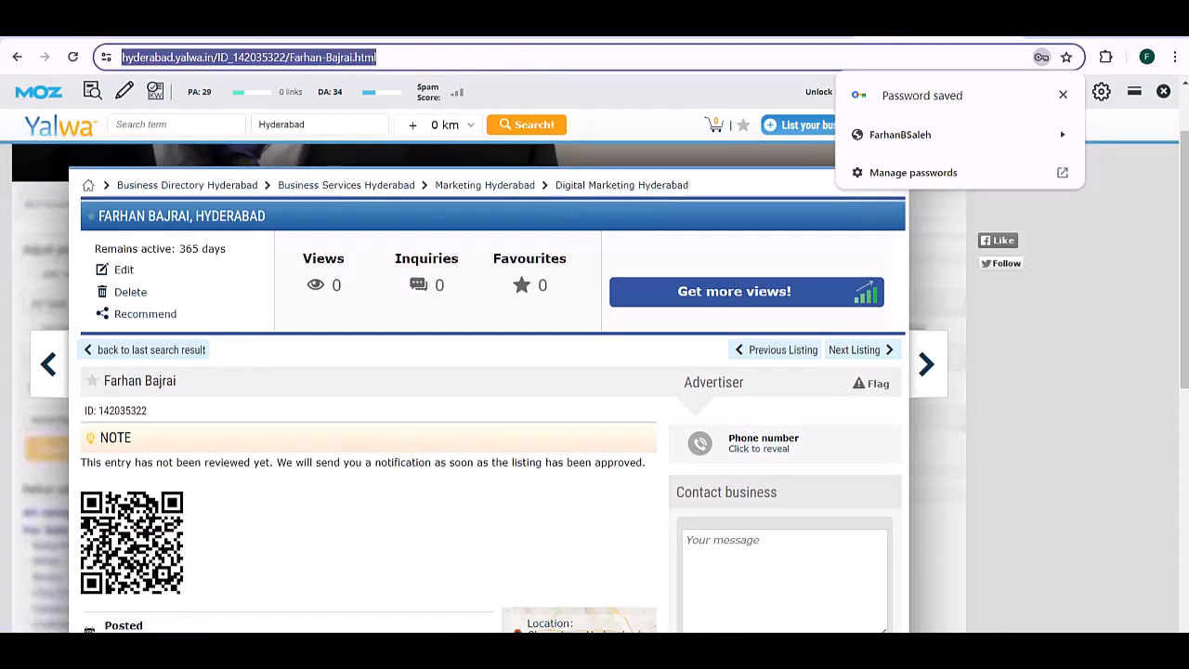
key("alt+Tab")
Step: Enter date 21 may 2024 in B4 and paste the Yalwa listing URL into D4
left_click(117, 231)
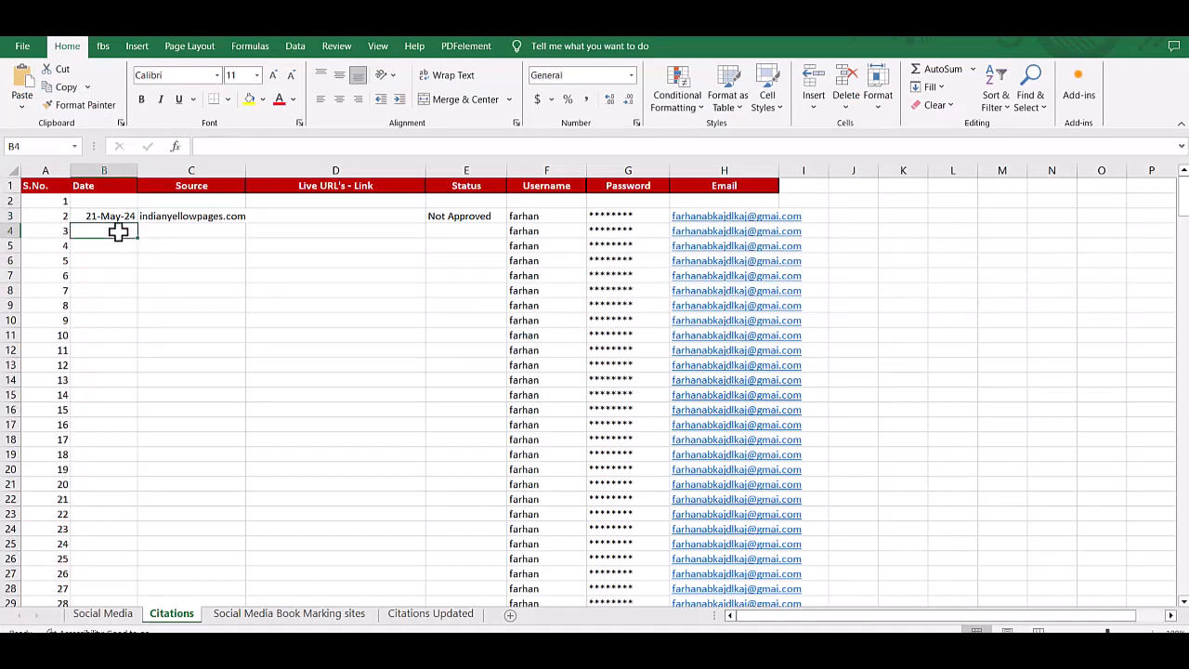
type("21 may 2024")
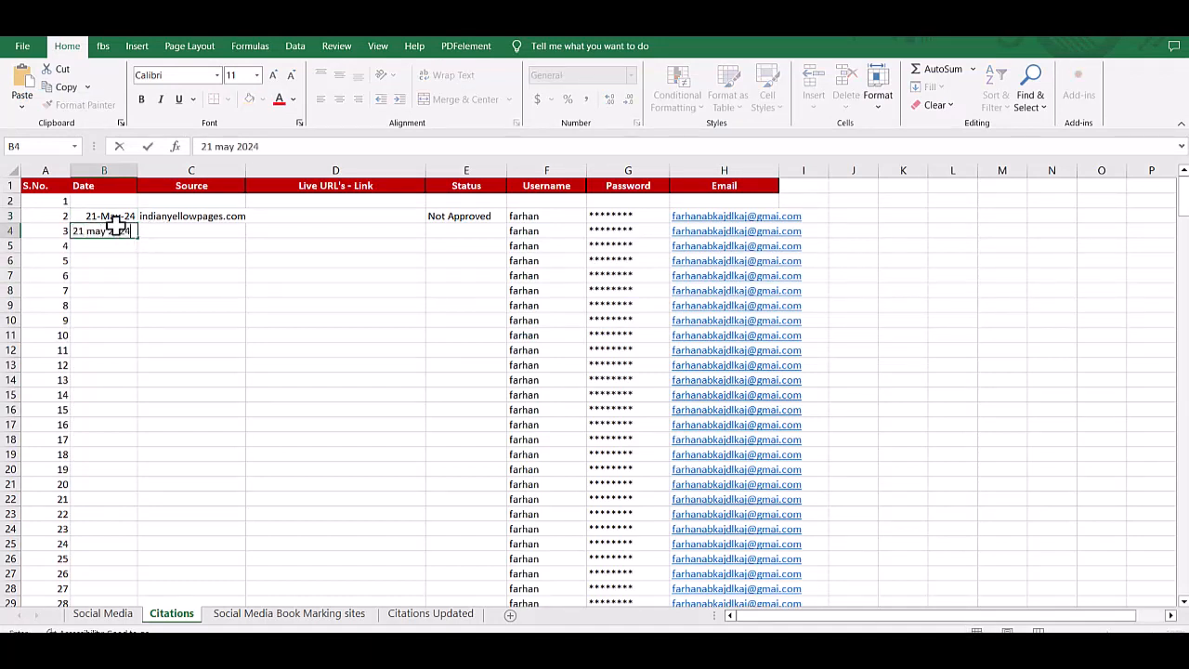
key("Tab")
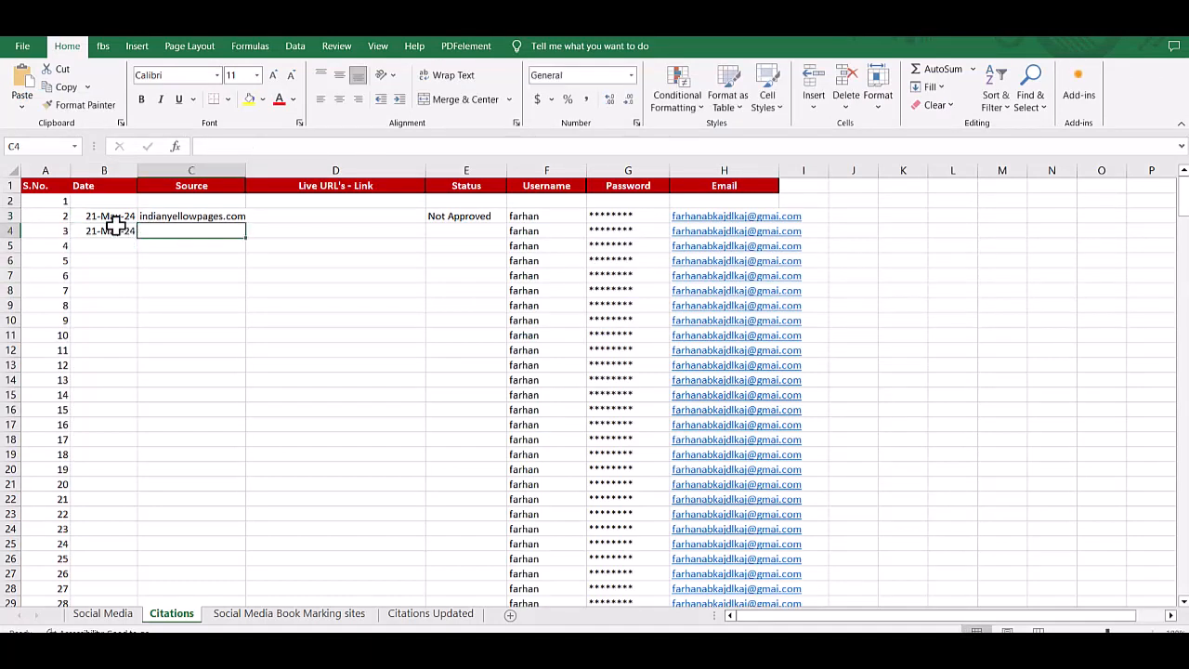
key("Tab")
key("ctrl+v")
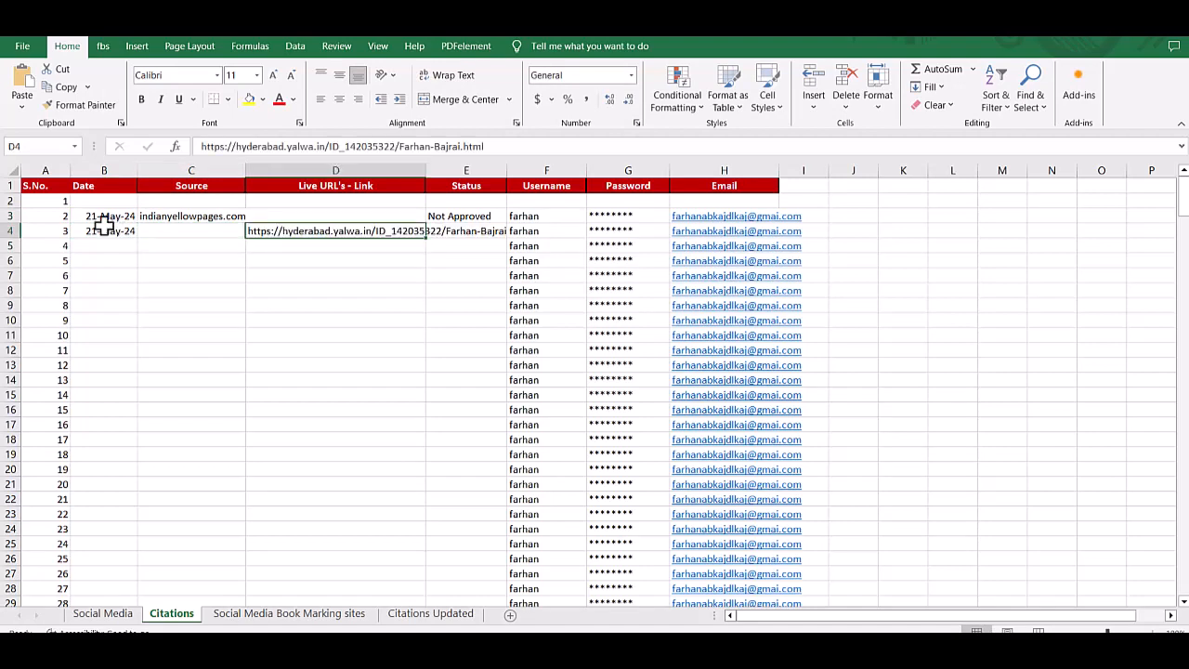
Step: Fill in source yalwa.in in C4 and status Approved in E4
left_click(208, 236)
type("yalwa.in")
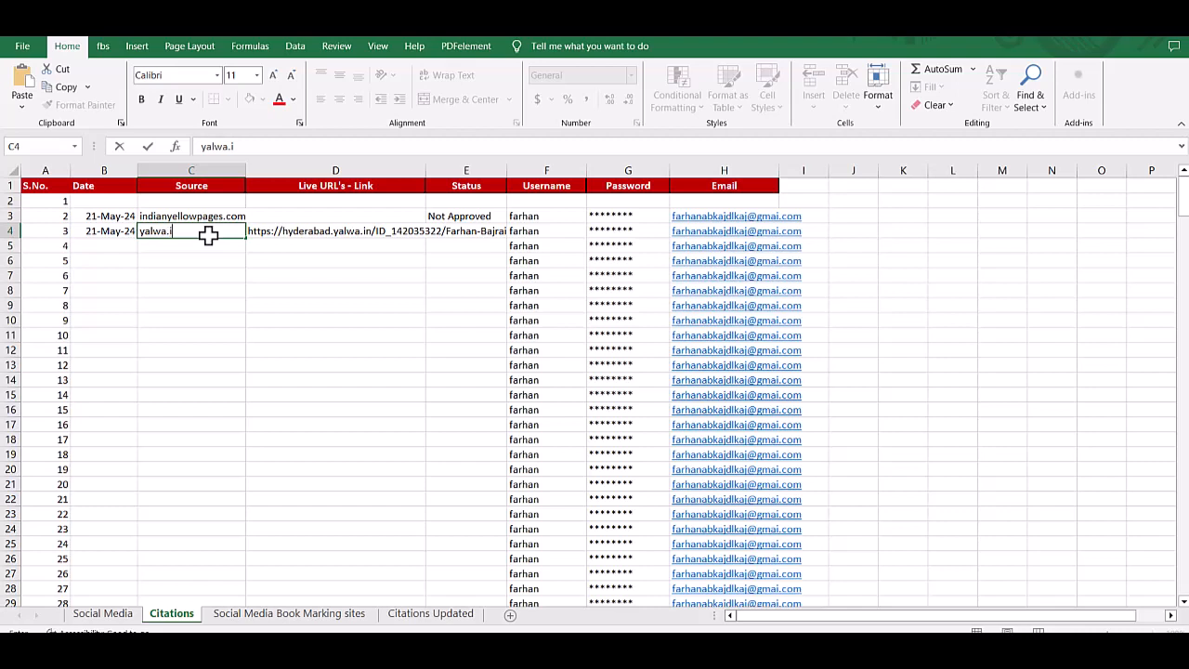
key("Tab")
key("Tab")
type("Approved")
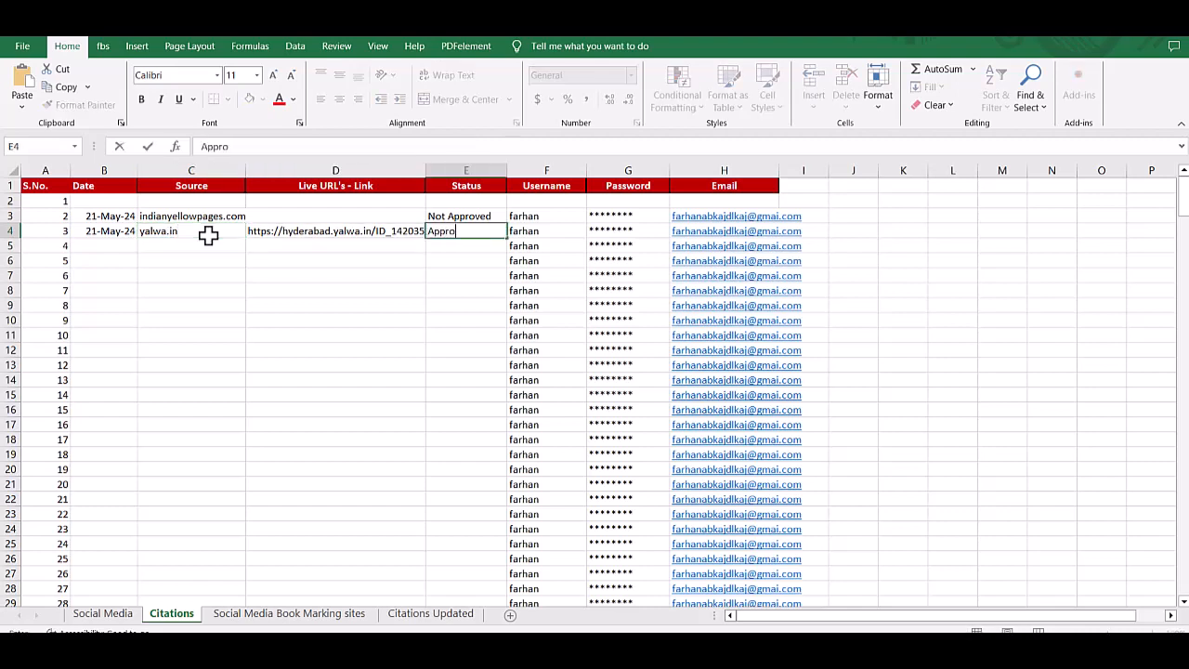
left_click(310, 234)
Step: Copy the D4 URL, open it in Chrome to verify the listing, and return to Excel
key("ctrl+c")
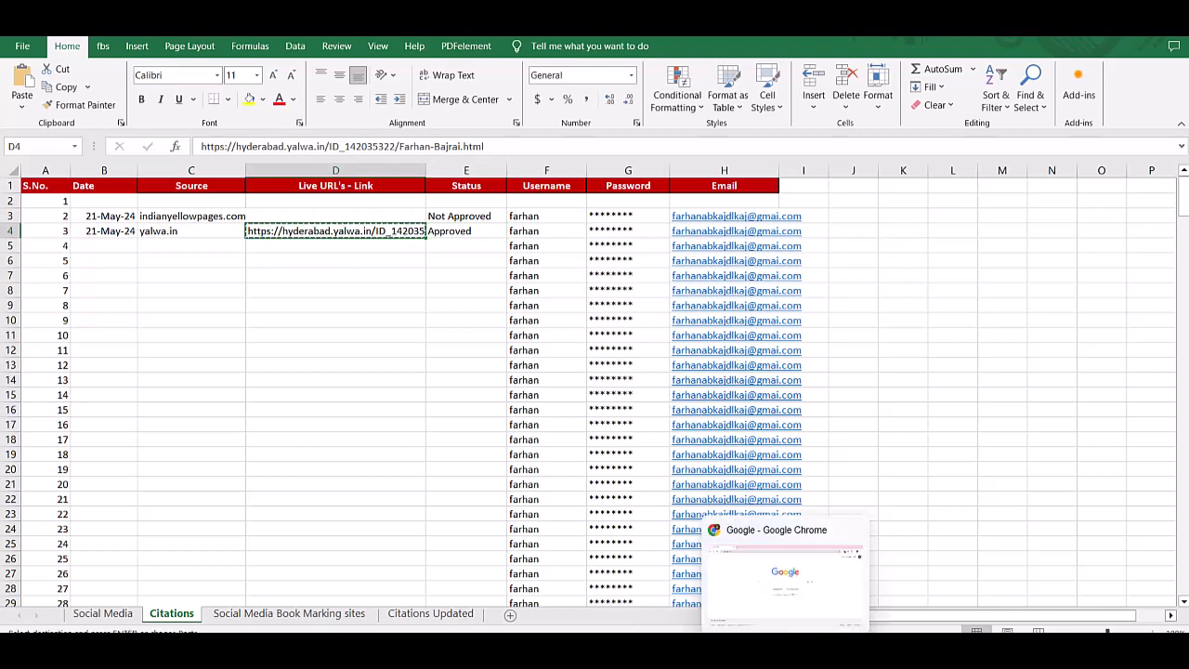
key("alt+Tab")
left_click(501, 58)
key("ctrl+v")
key("Return")
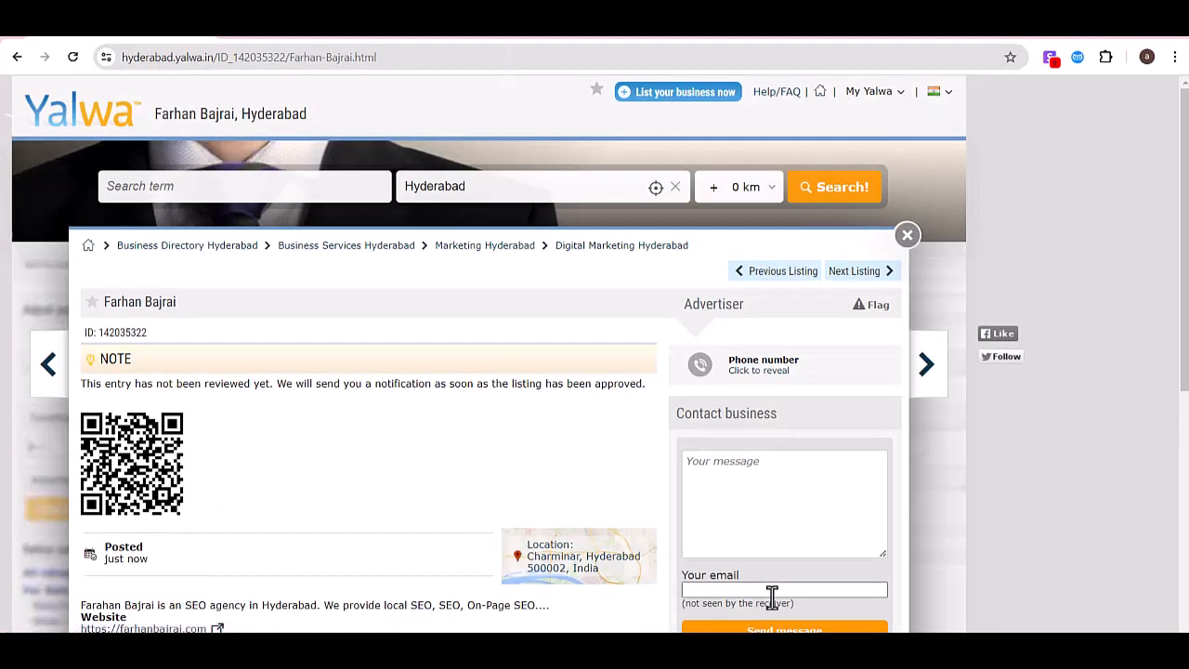
key("alt+Tab")
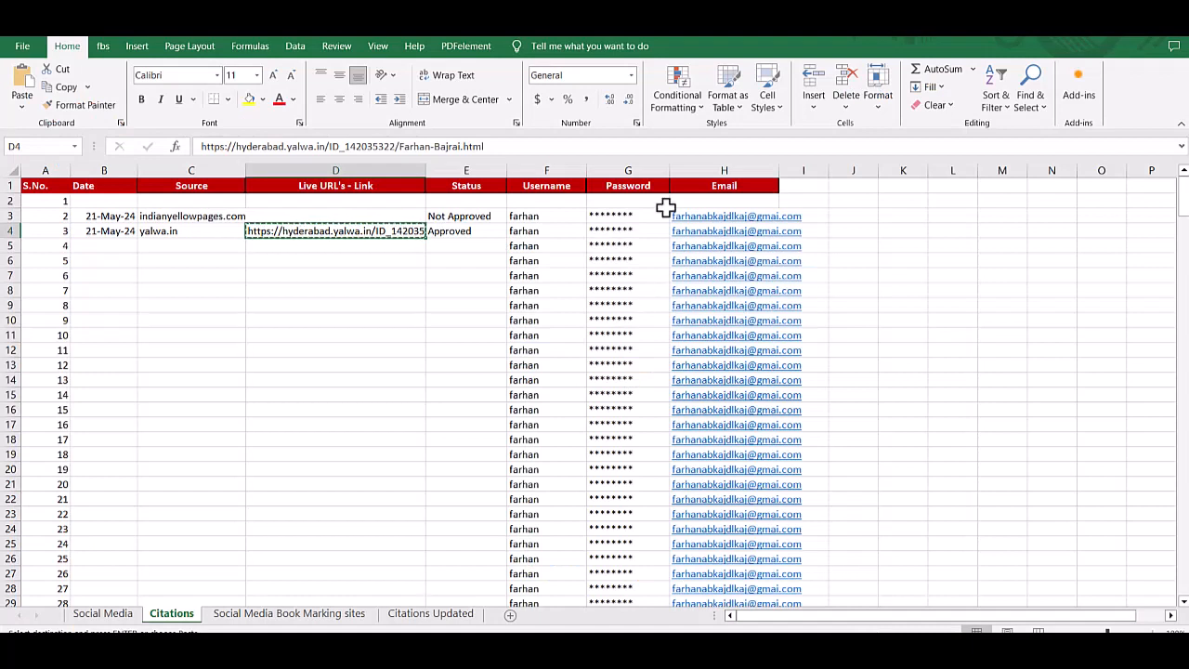